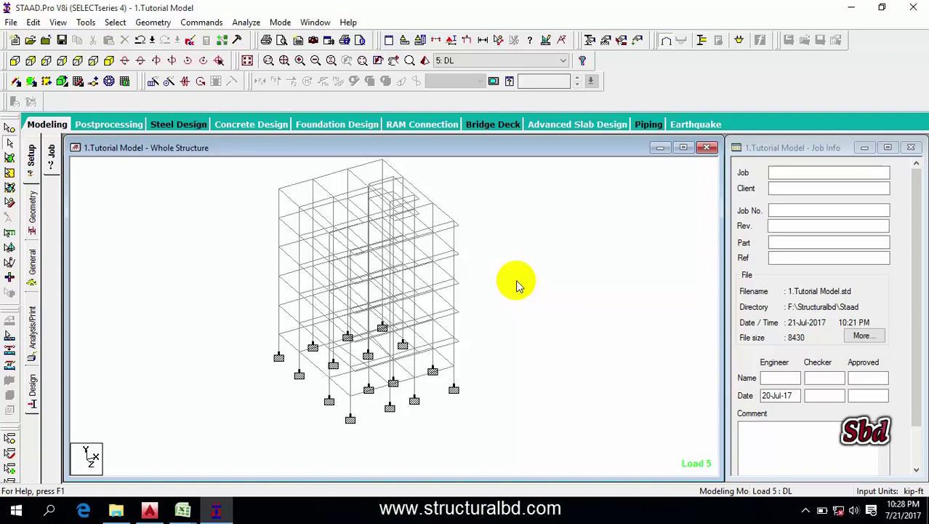
Step: Switch to the Wind Load workbook in Excel and view the Bldg wind calculation sheet
scroll(363, 299, "up", 3)
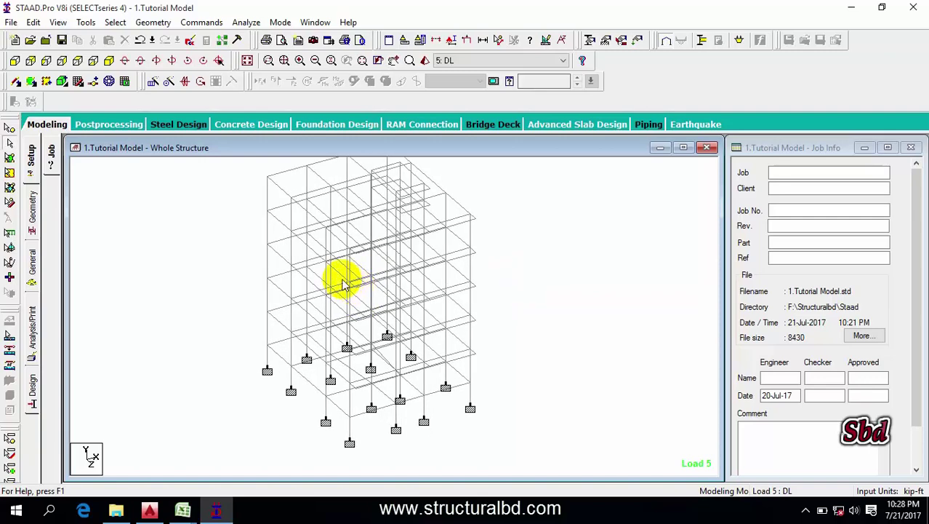
middle_click_drag(342, 302, 201, 266, "ctrl")
middle_click_drag(210, 308, 205, 302)
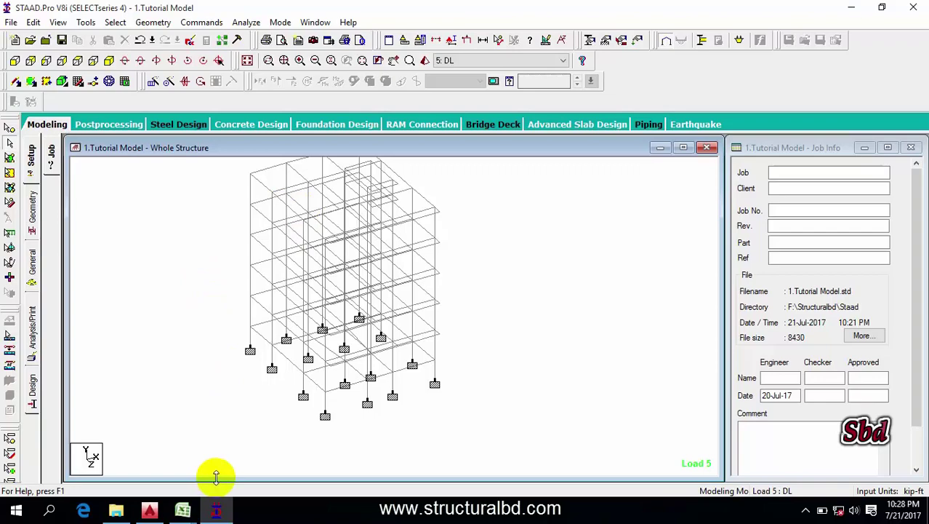
mouse_move(182, 509)
left_click(218, 450)
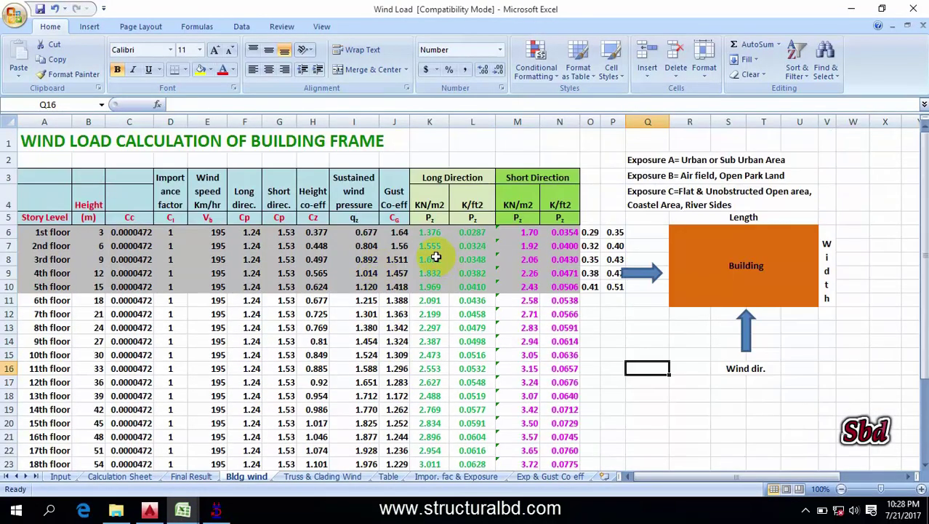
Step: Switch to AutoCAD and examine the floor levels and hatched wind area in the building elevation
left_click(150, 509)
scroll(363, 366, "down", 2)
middle_click_drag(425, 366, 426, 422)
mouse_move(255, 145)
middle_mouse_down()
mouse_move(376, 336)
mouse_move(401, 342)
middle_mouse_up()
scroll(513, 298, "down", 5)
middle_click_drag(365, 232, 314, 315)
scroll(491, 245, "up", 6)
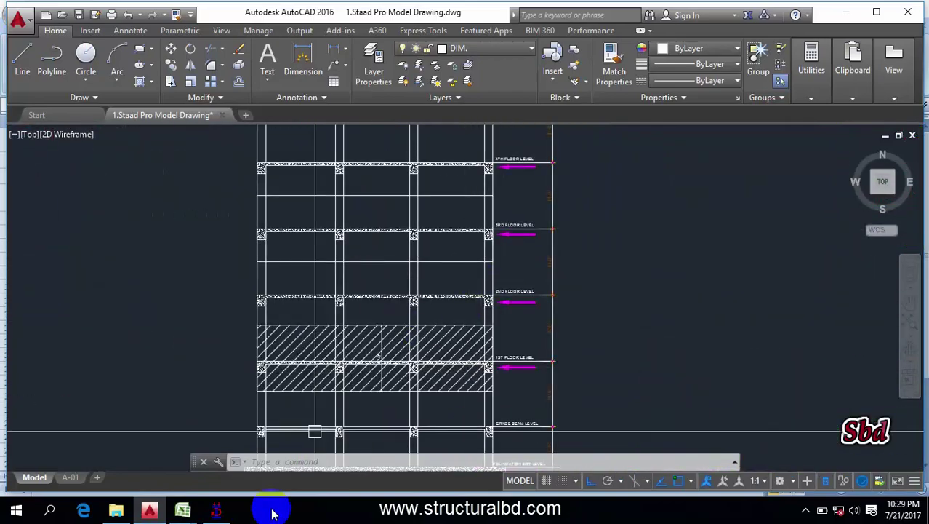
Step: Switch to STAAD.Pro and examine the whole building frame and the nodes at its floor levels
left_click(215, 514)
middle_click_drag(289, 278, 292, 305)
middle_click_drag(287, 356, 224, 283)
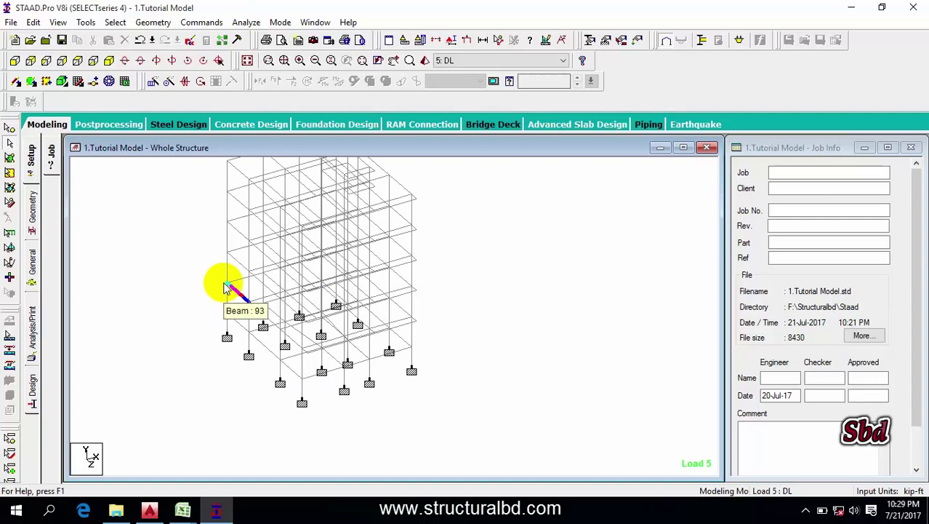
middle_click_drag(188, 241, 181, 268)
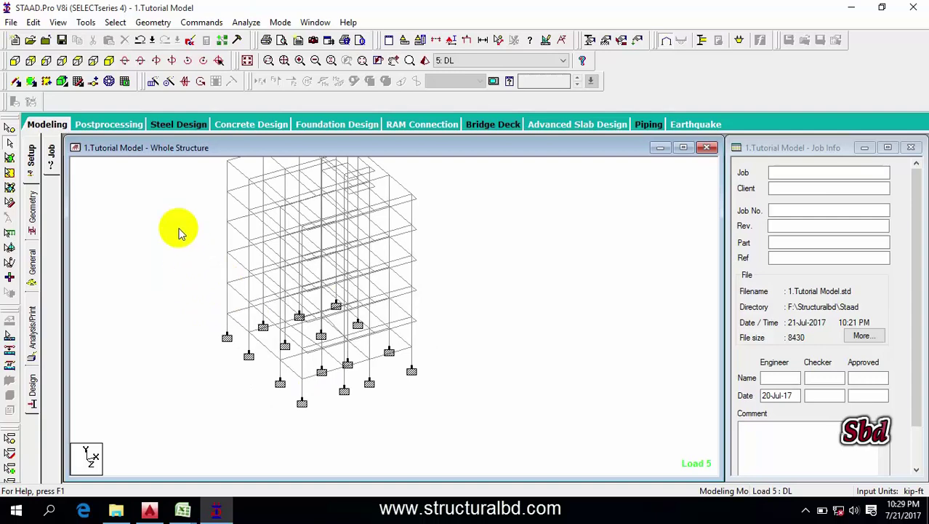
middle_click_drag(316, 249, 195, 357)
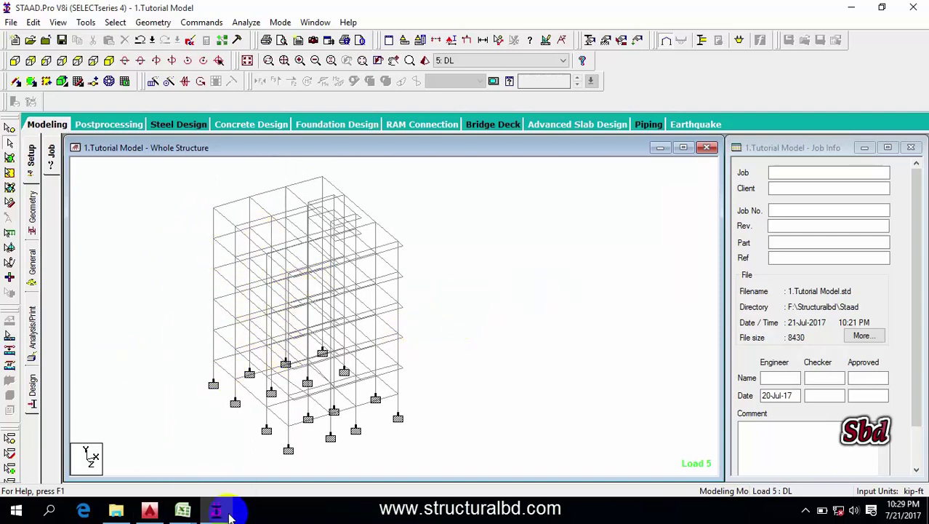
mouse_move(227, 512)
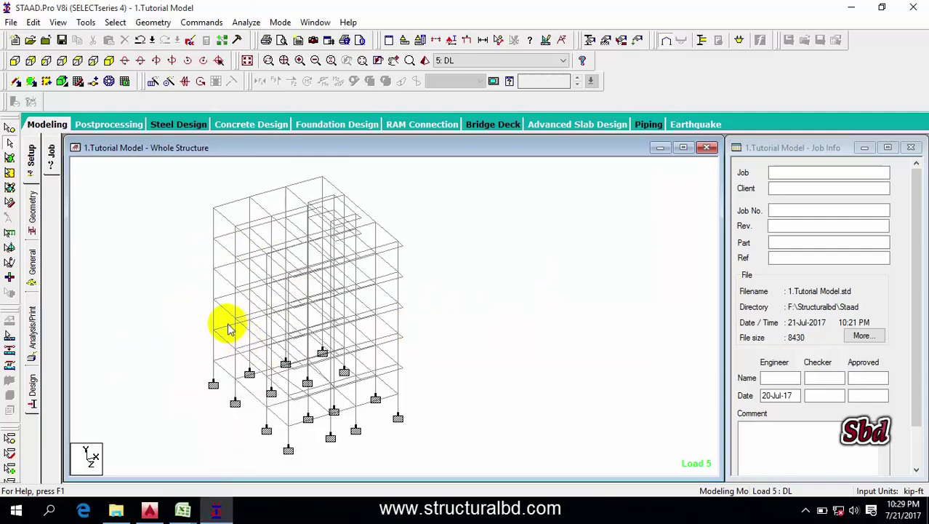
scroll(225, 320, "up", 2)
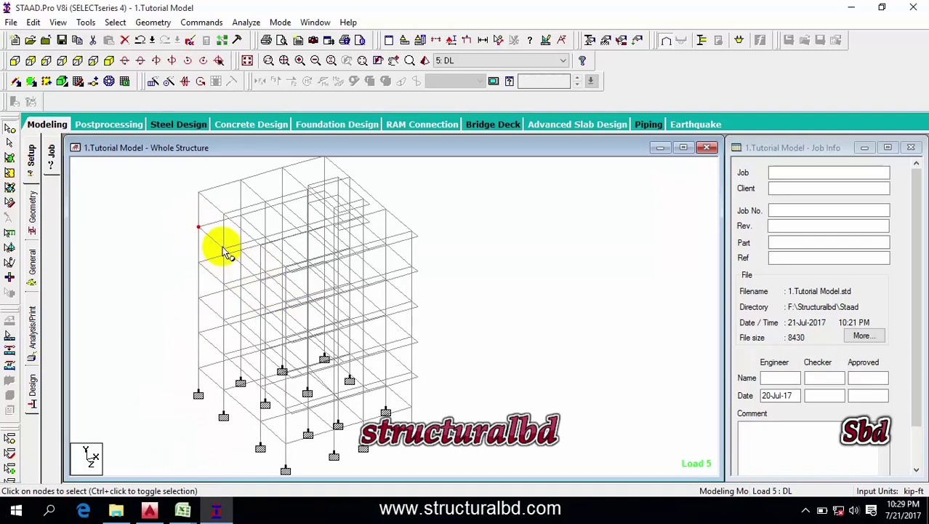
left_click(237, 299)
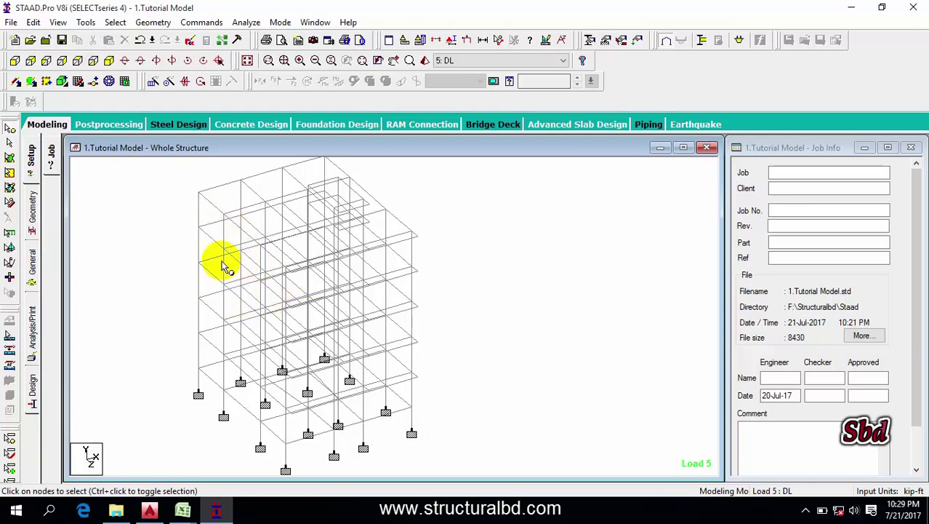
middle_click_drag(167, 330, 167, 323)
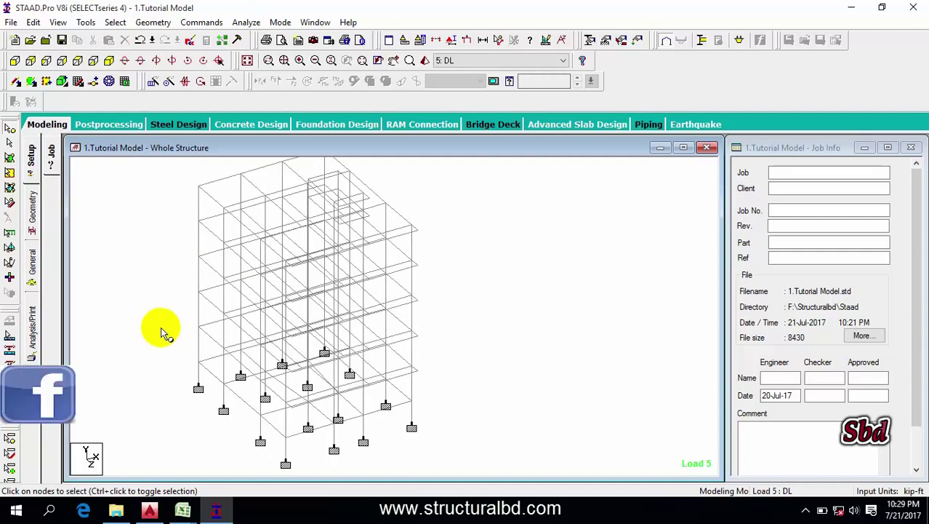
scroll(161, 302, "down", 1)
scroll(243, 291, "up", 1)
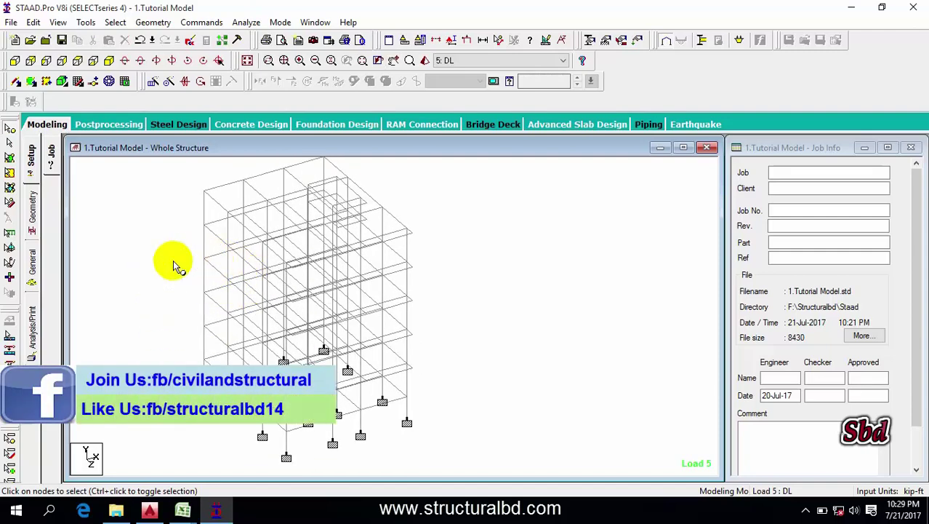
Step: Switch to the Wind Load workbook in Excel and compare the long-direction and short-direction wind pressure columns
mouse_move(185, 508)
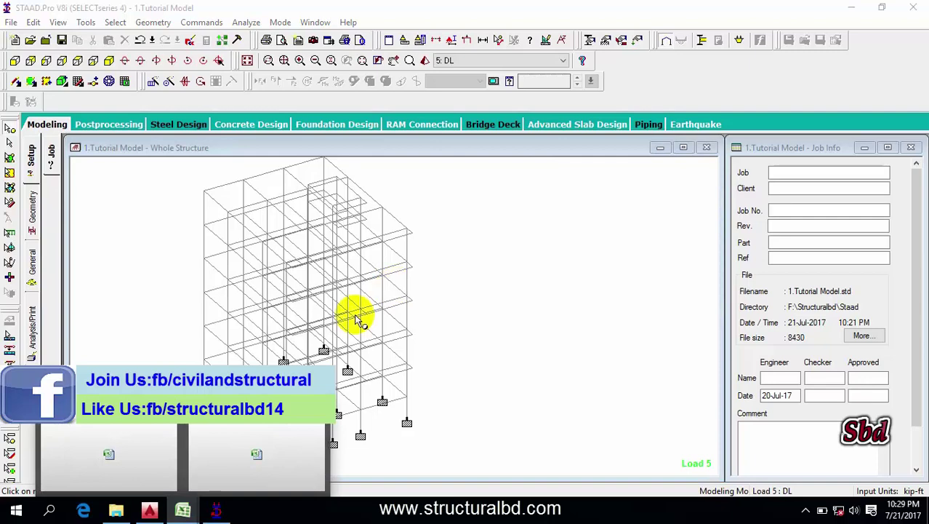
left_click(191, 451)
left_click(472, 232)
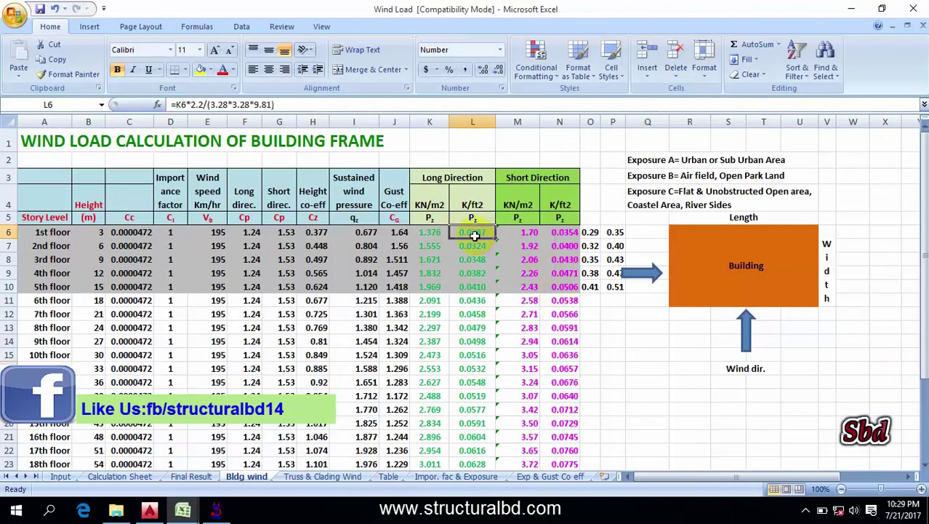
left_click(656, 349)
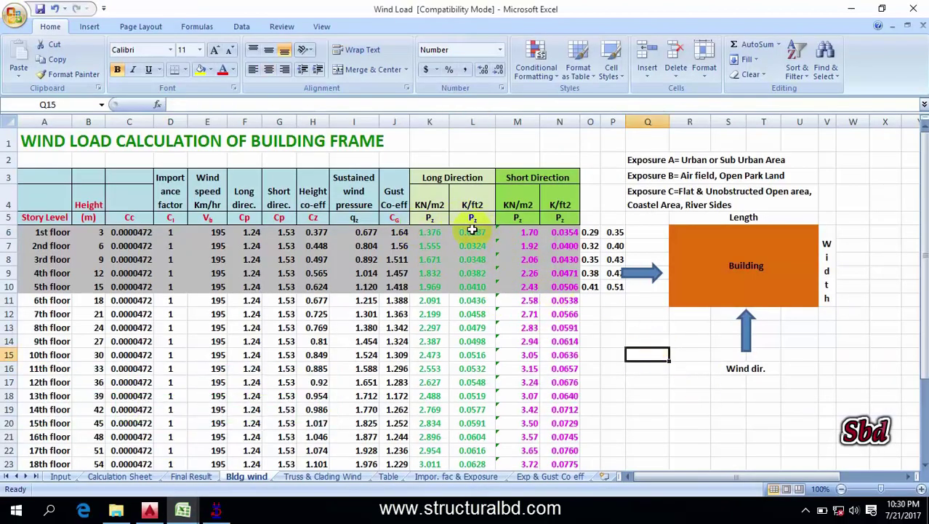
left_click(446, 177)
left_click(530, 178)
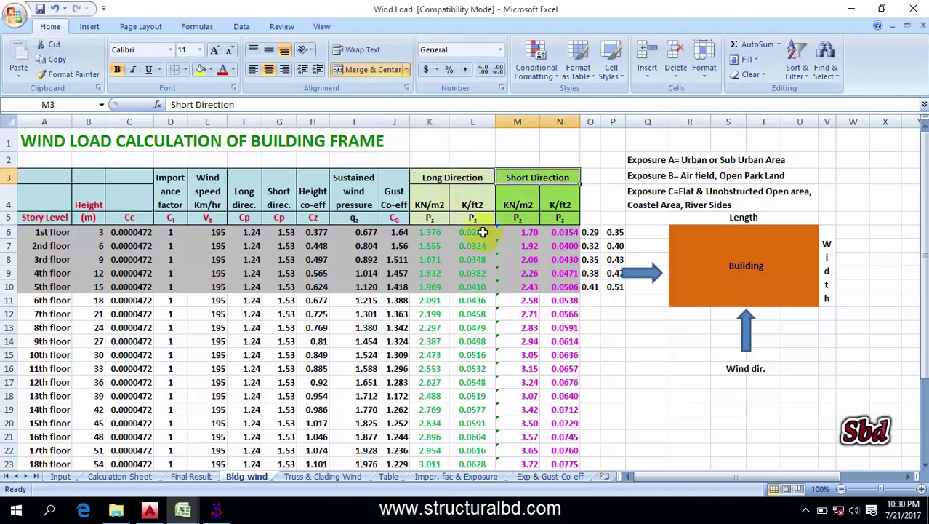
Step: Examine the long-direction K/ft2 pressures of the first three floors and inspect the formula in cell L6
left_click(486, 233)
left_click(477, 247)
left_click(475, 260)
left_click(619, 368)
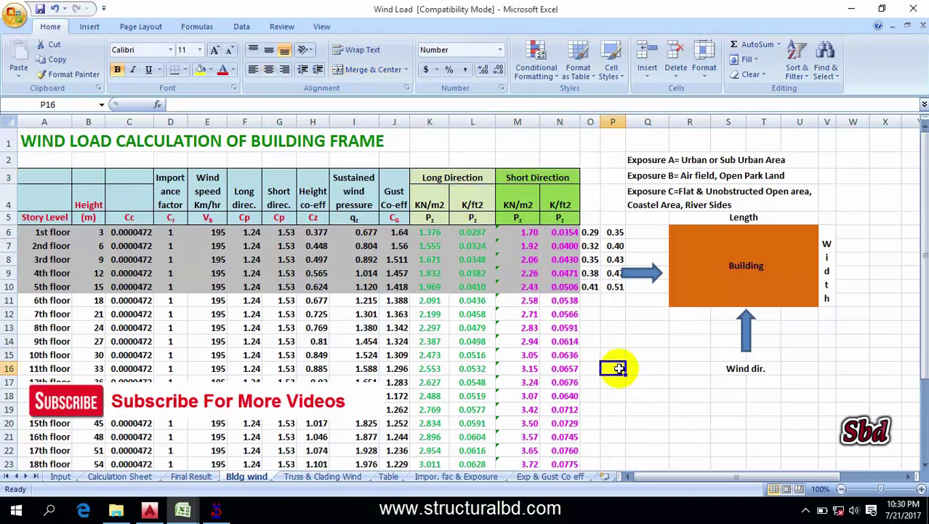
left_click(474, 234)
double_click(476, 233)
key("Escape")
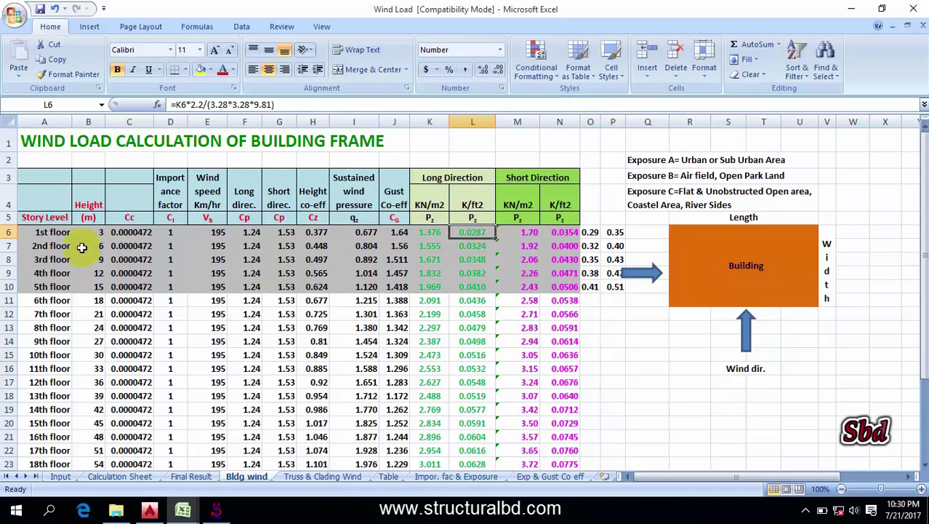
Step: Examine the story heights in metres for the 1st to 5th floors, cells B6 to B10
left_click(99, 234)
left_click(97, 248)
left_click(96, 259)
left_click(94, 274)
left_click(95, 286)
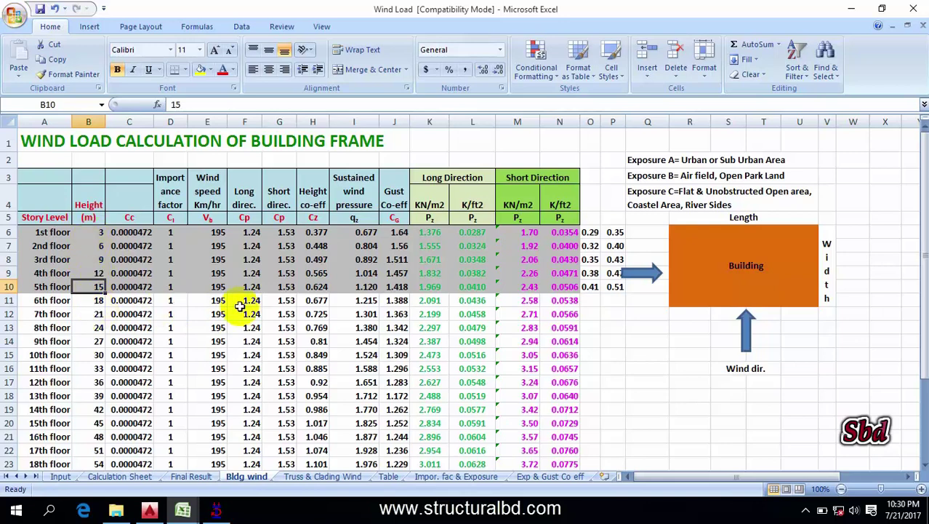
left_click(105, 235)
left_click(92, 246)
left_click(93, 259)
left_click(93, 274)
left_click(94, 287)
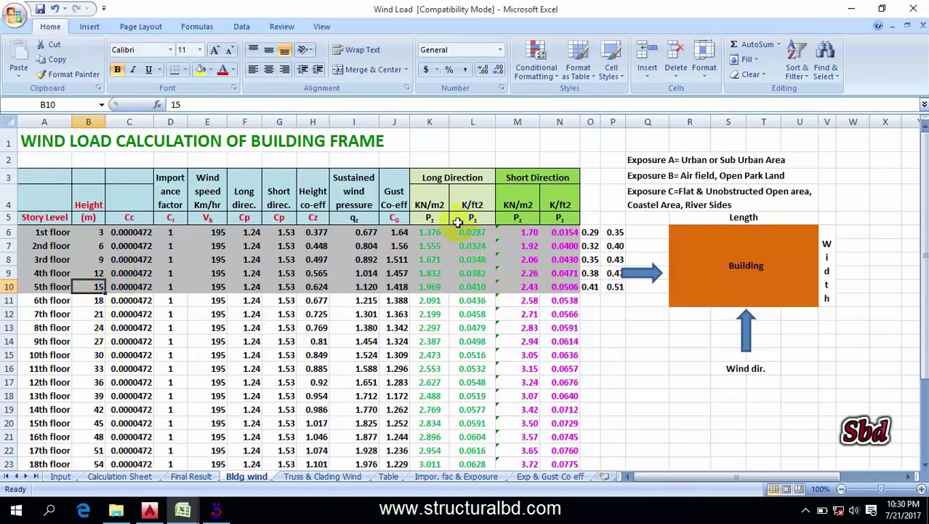
Step: Check the long-direction pressure units and select the K/ft2 values of the first five floors, L6:L10
left_click(432, 234)
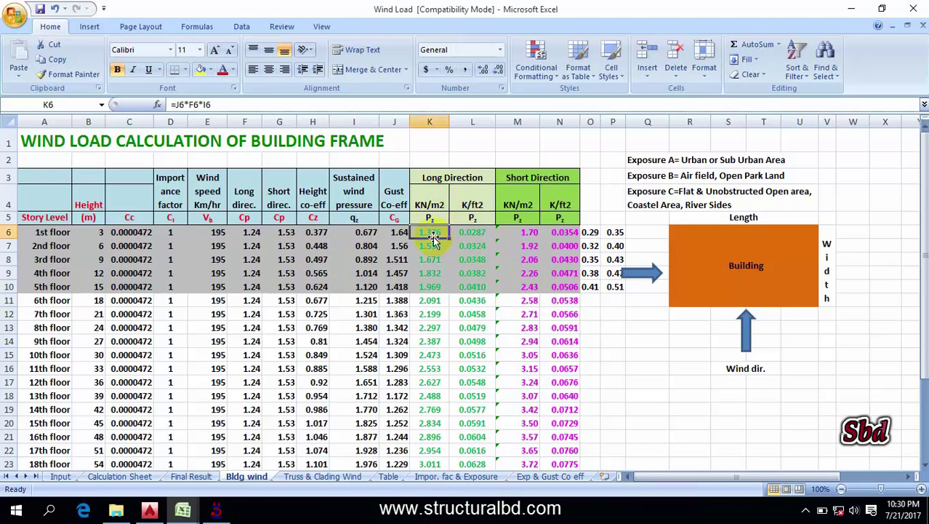
left_click(475, 207)
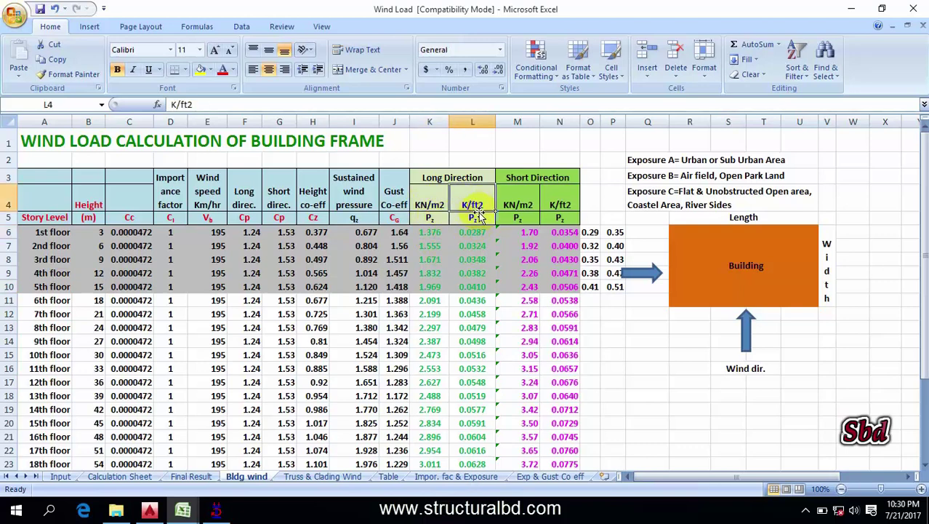
left_click_drag(475, 234, 476, 281)
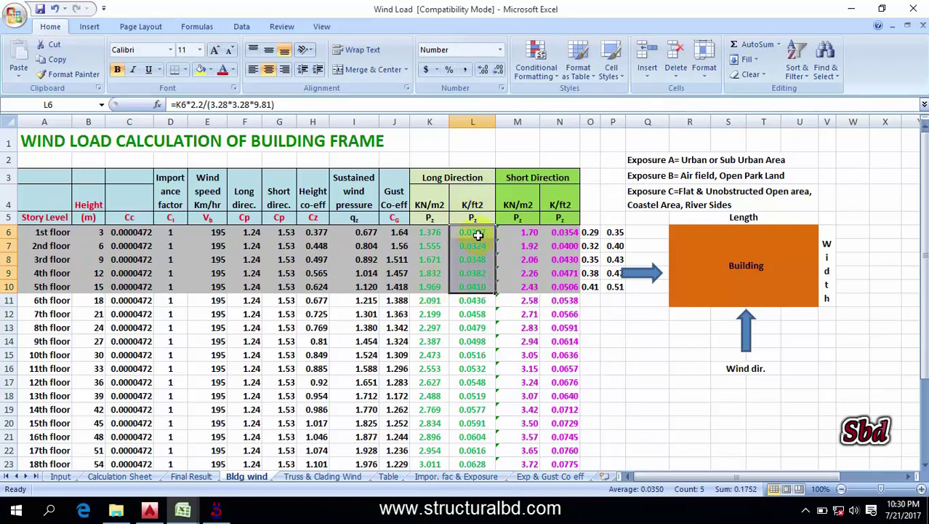
Step: Switch to STAAD.Pro and show the model's load case details and definitions under Load & Definition
left_click(216, 510)
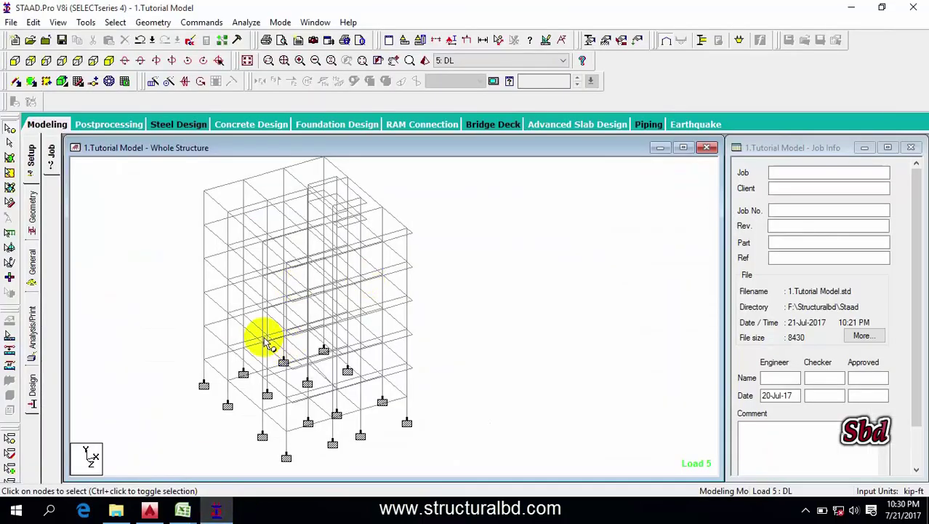
left_click(29, 264)
left_click(55, 331)
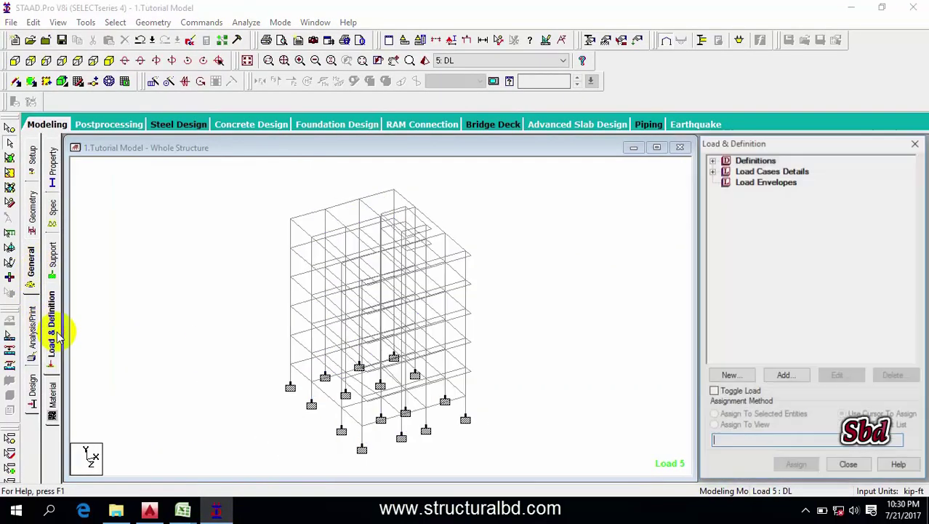
left_click(712, 171)
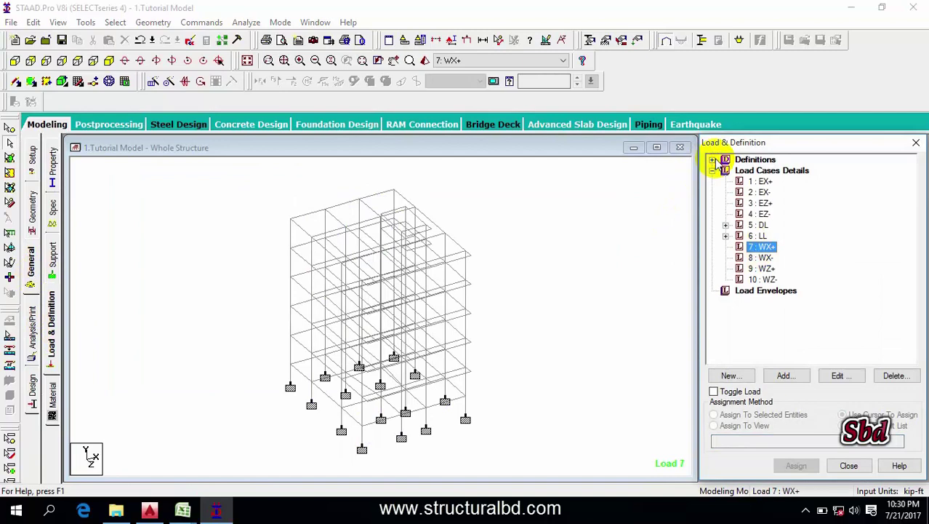
left_click(713, 159)
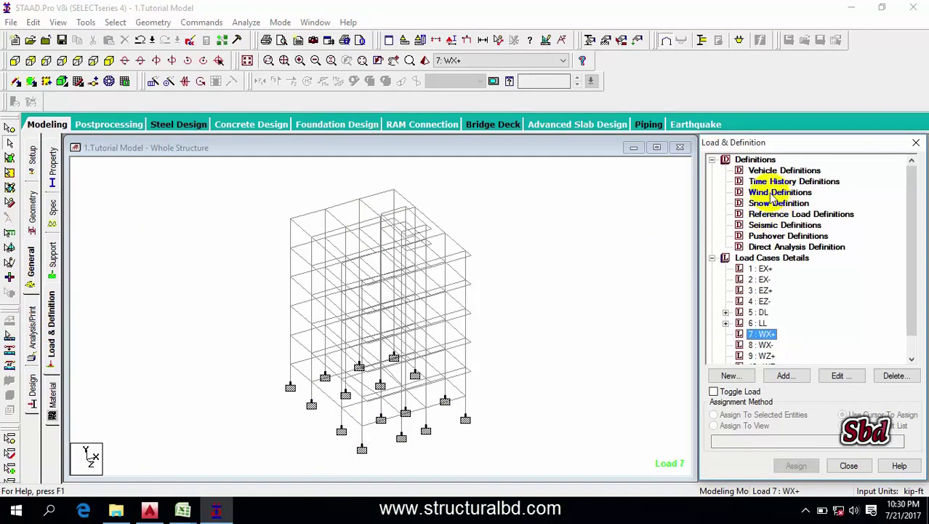
Step: Add two wind type definitions to the model, type 1 as WIND 1 and type 2 as WIND 2
left_click(778, 192)
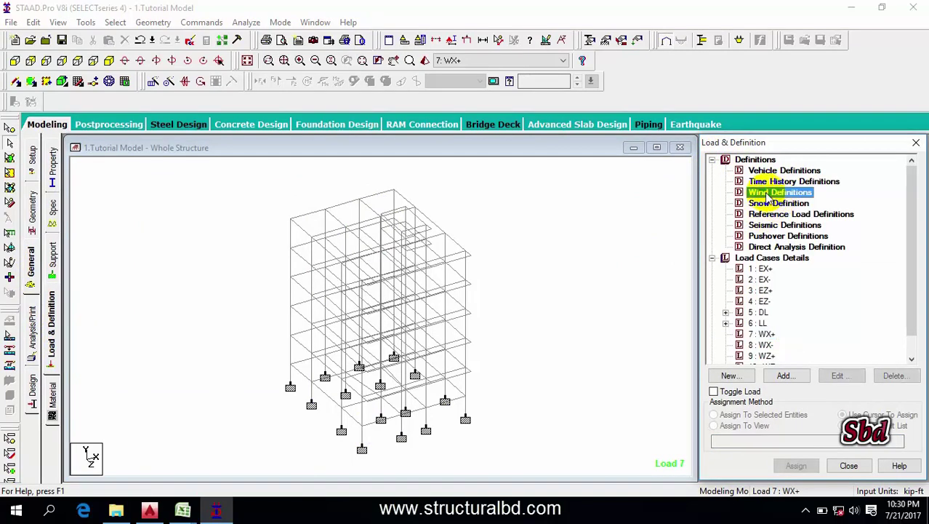
left_click(787, 377)
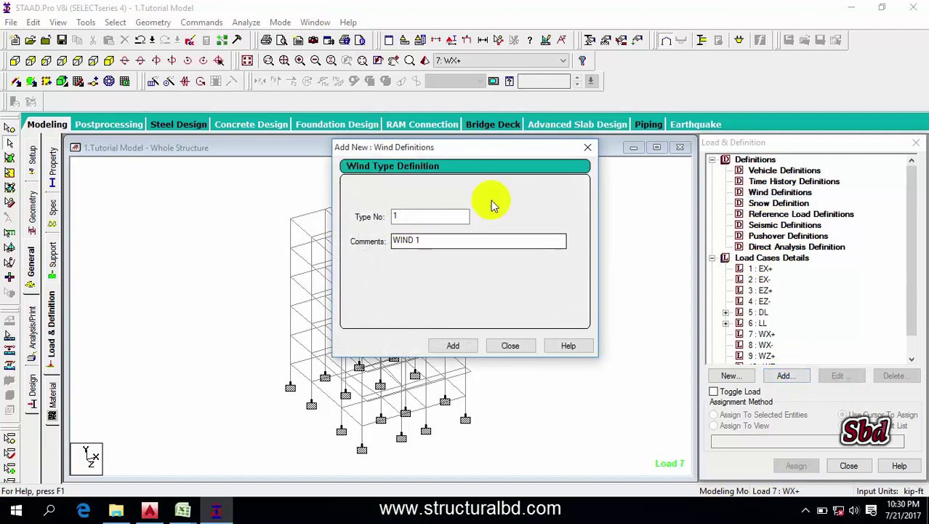
left_click(453, 346)
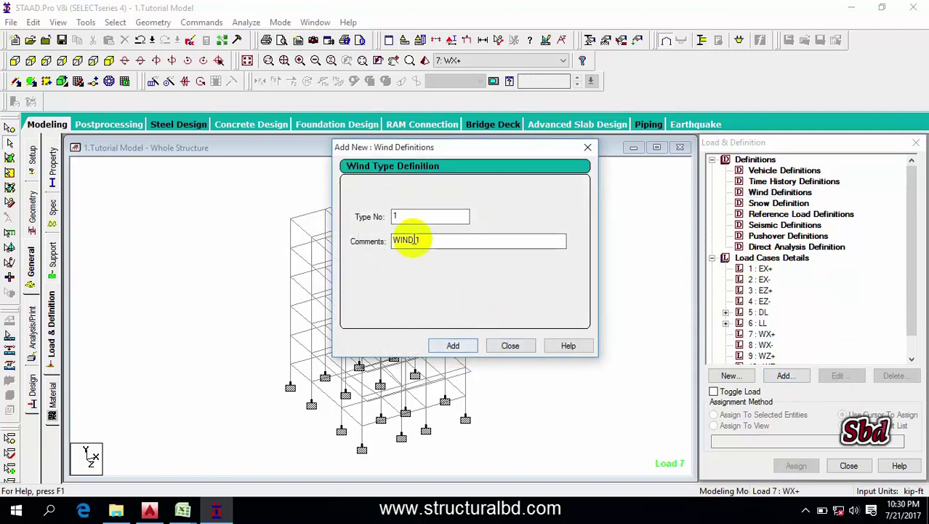
left_click(462, 343)
left_click(465, 345)
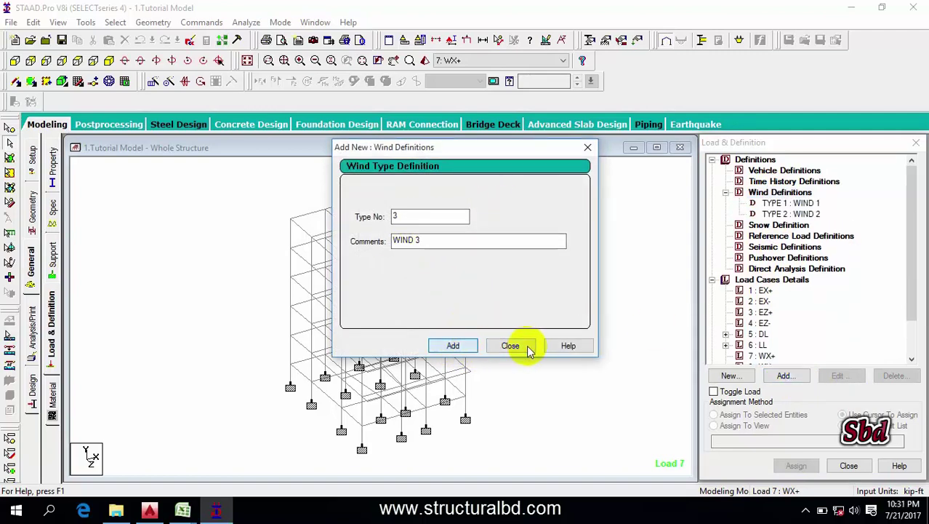
left_click(512, 346)
Step: Select the WIND 1 definition and let auto save store the modified structure
left_click(782, 204)
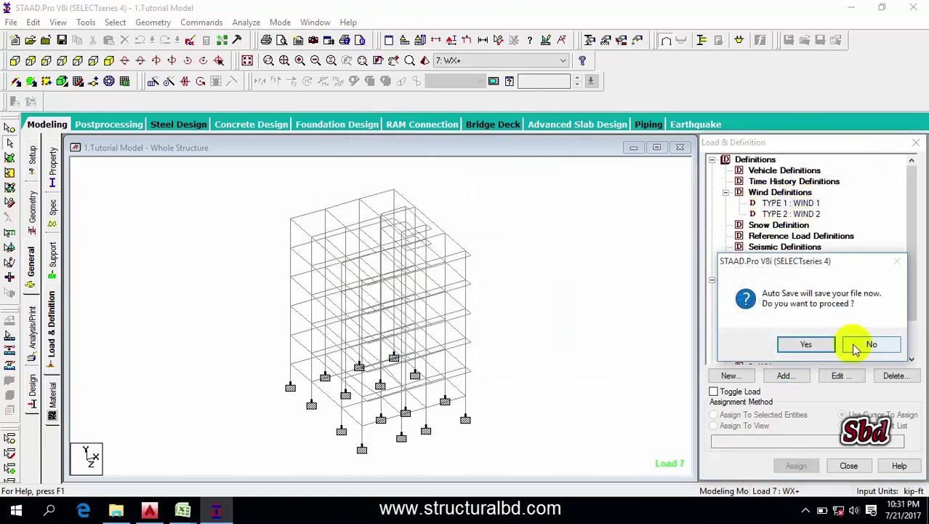
left_click(811, 345)
left_click(387, 273)
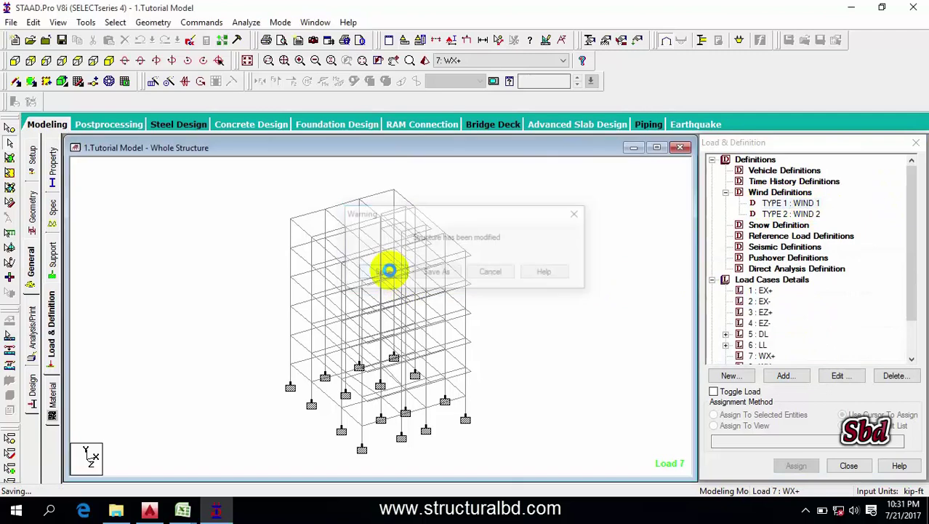
Step: Switch to the Wind Load workbook and compare the first-floor K/ft2 pressures of the long and short directions
left_click(183, 509)
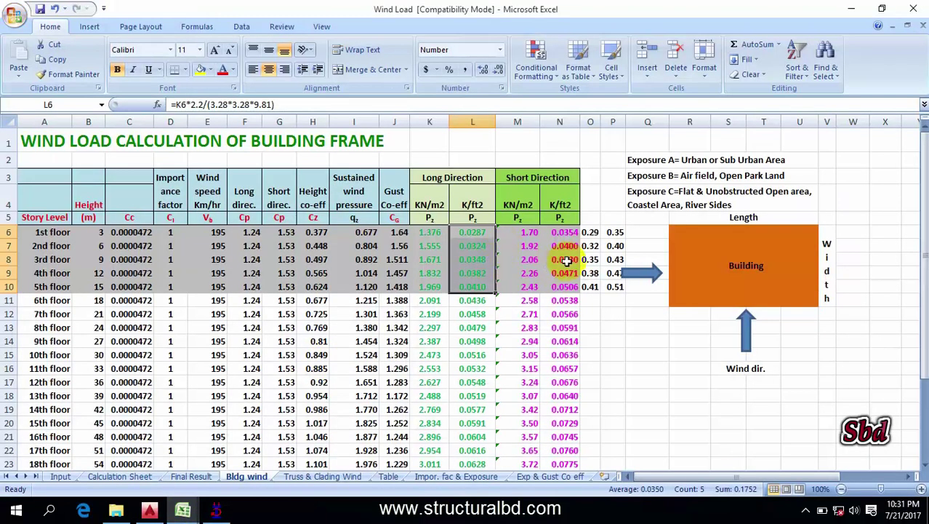
left_click(637, 357)
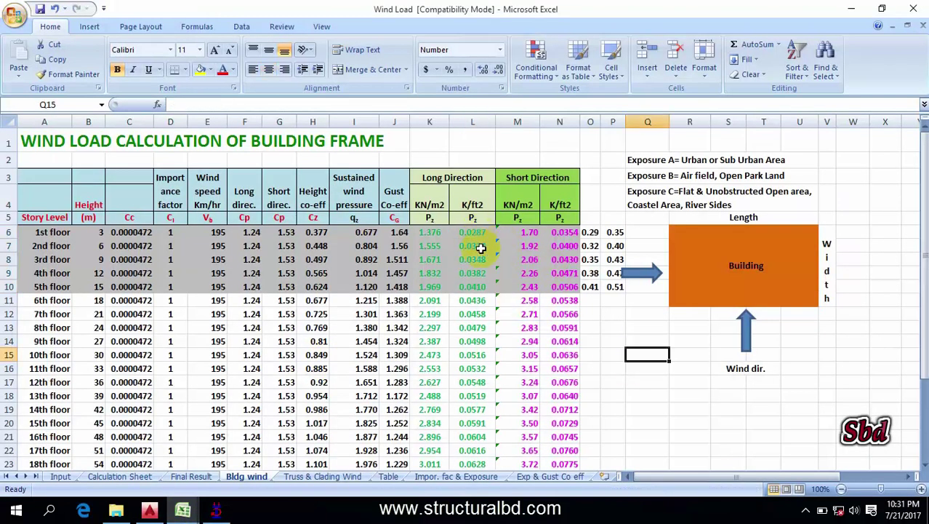
left_click(474, 233)
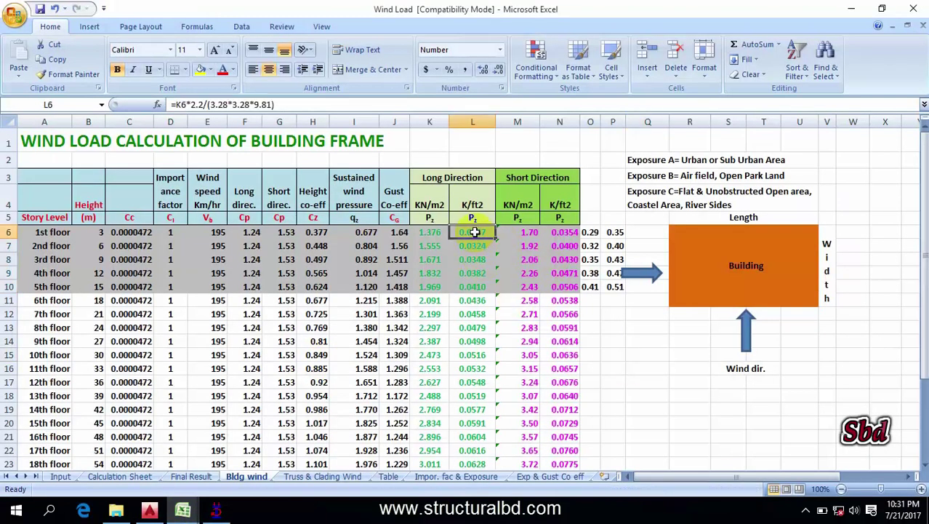
left_click(567, 232)
left_click(646, 329)
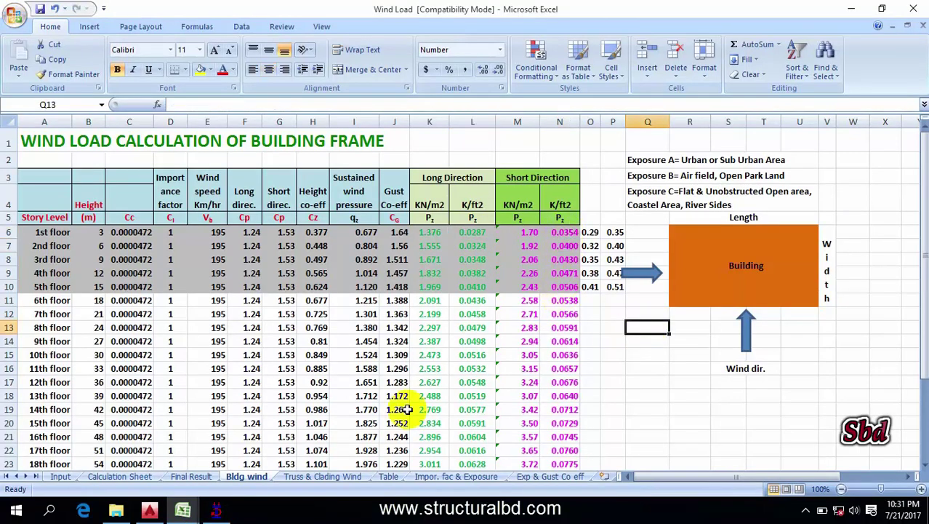
Step: Switch back to STAAD.Pro and review the WIND 1 and WIND 2 type definitions one after the other
left_click(216, 510)
left_click(809, 213)
left_click(801, 204)
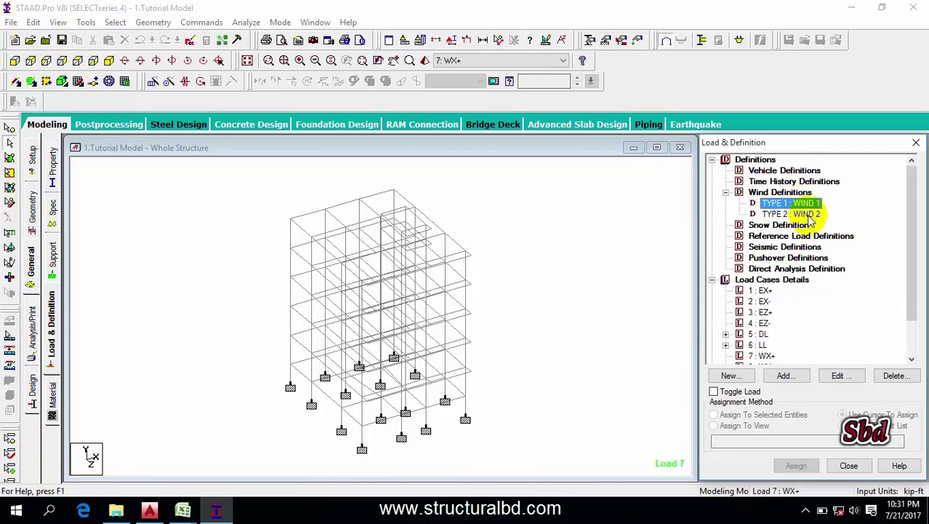
left_click(806, 214)
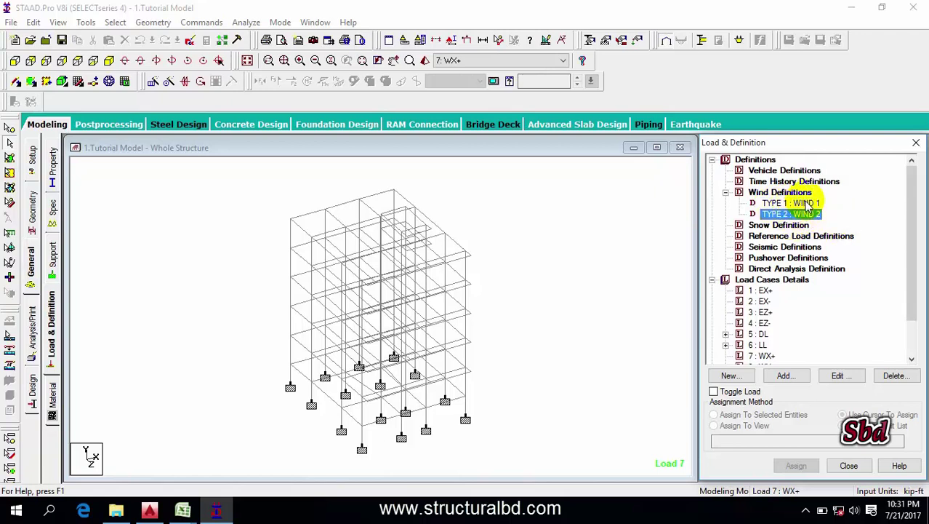
left_click(808, 204)
left_click(809, 214)
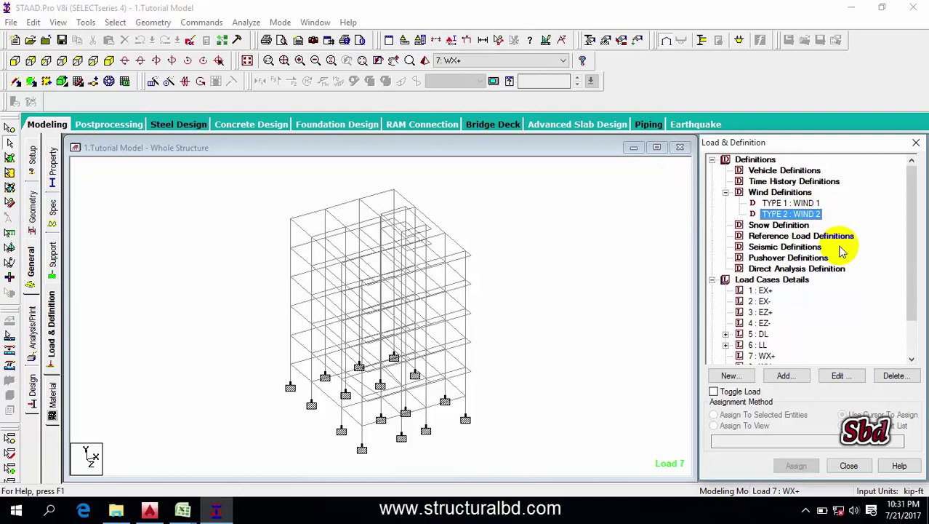
left_click(796, 204)
left_click(797, 214)
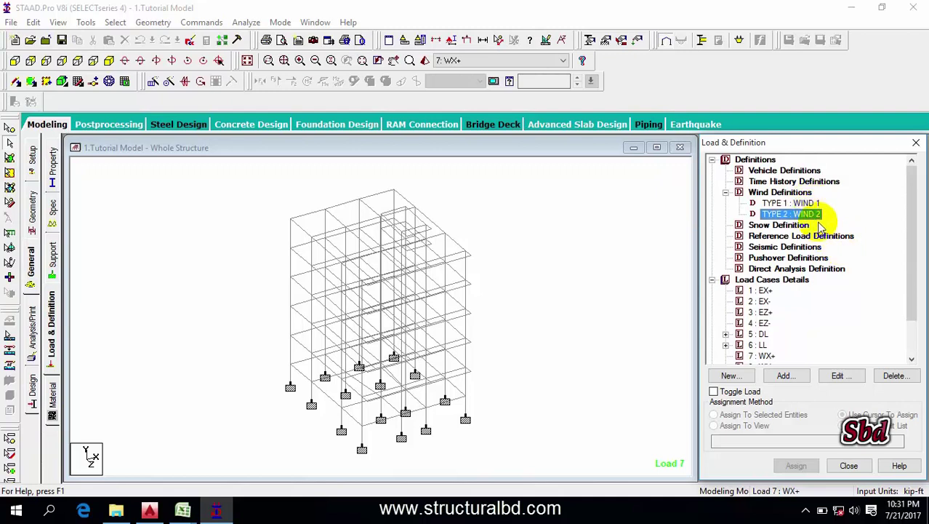
Step: Open a new custom intensity table for WIND 1 and look over the ASCE-7 wind load settings, cancelling that calculation
left_click(798, 203)
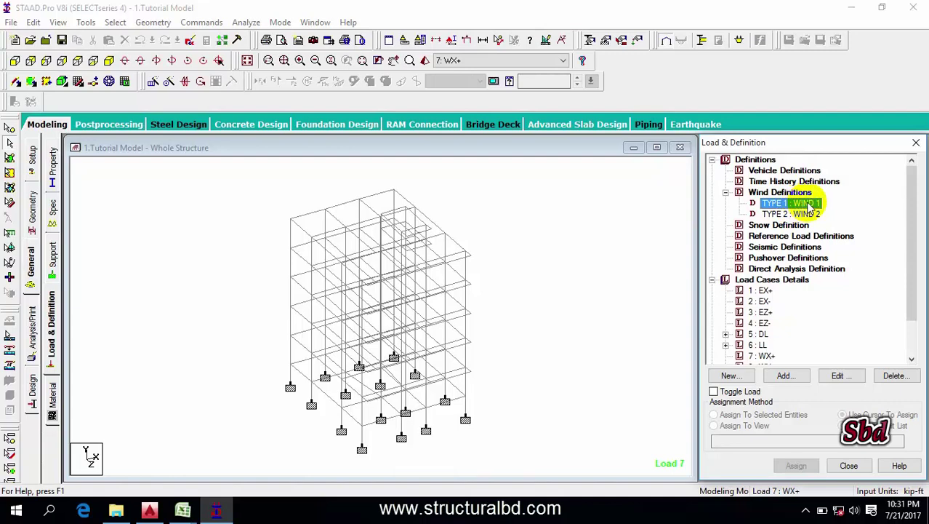
left_click(785, 376)
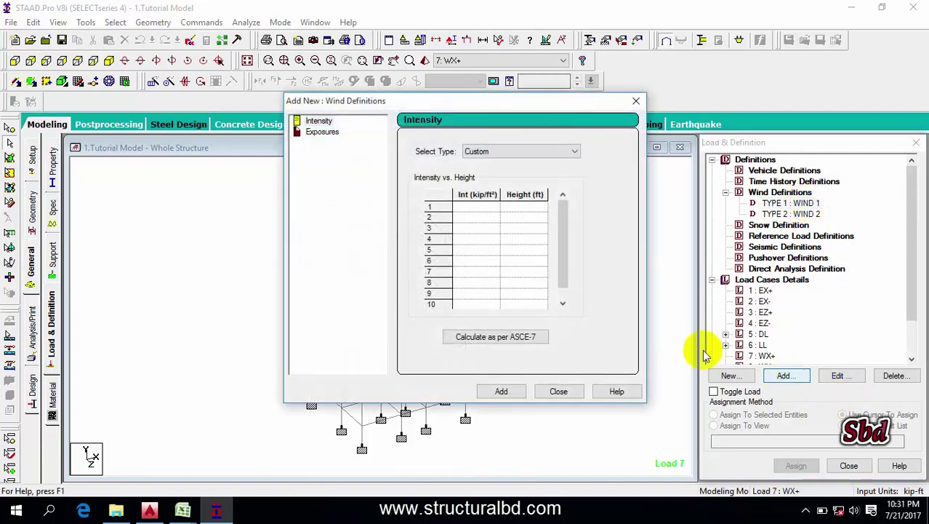
left_click(518, 337)
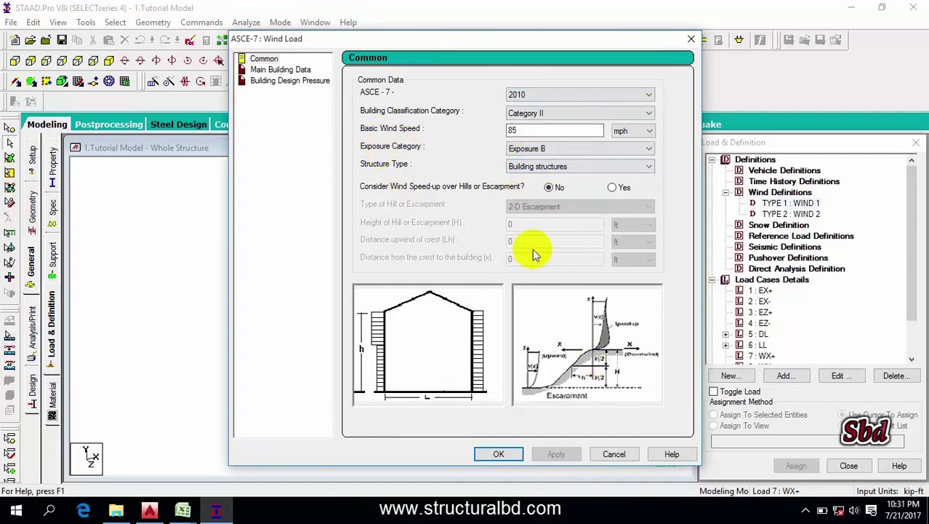
left_click(615, 454)
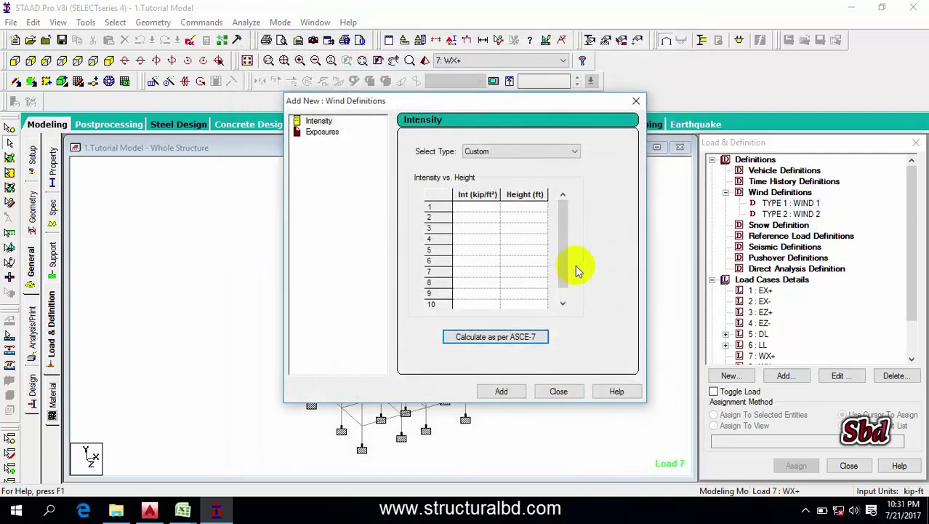
Step: Enter heights of 10, 20, 30, 40 and 50 ft in the first five rows of the WIND 1 intensity table
left_click(477, 207)
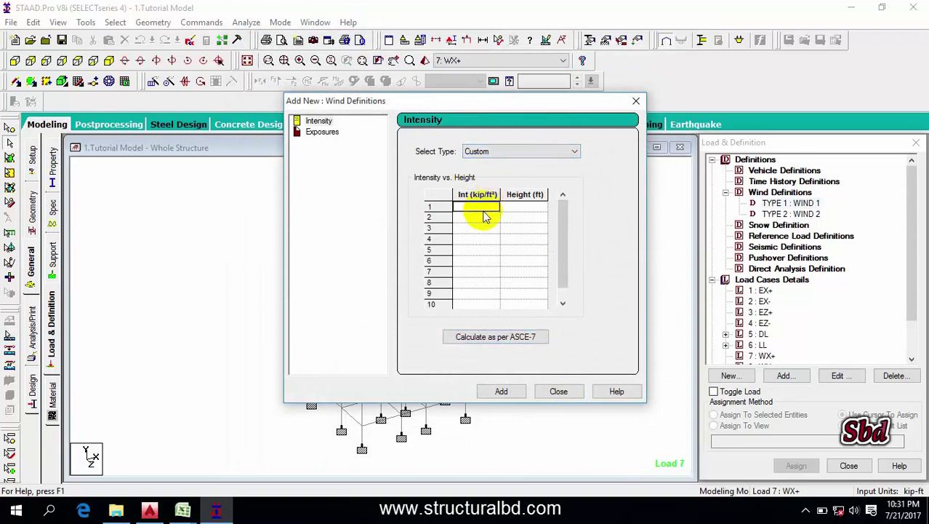
left_click(324, 122)
left_click(477, 208)
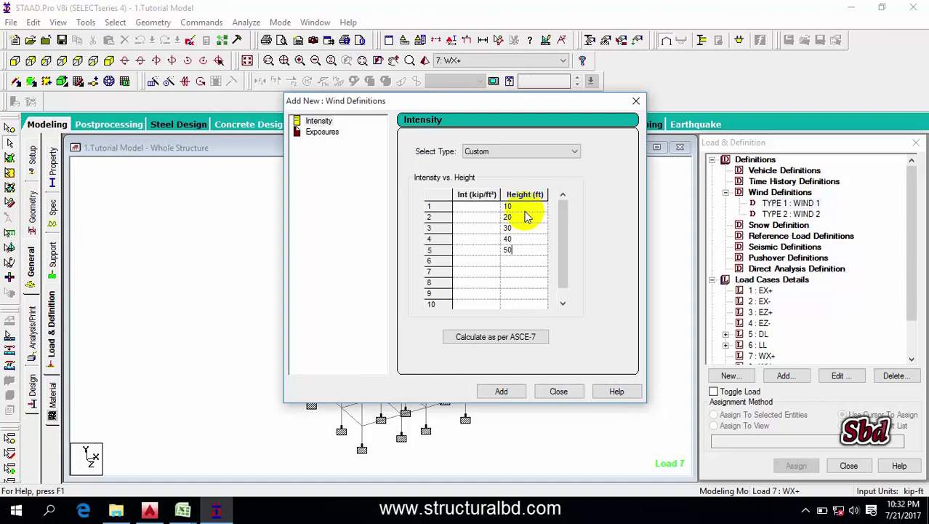
Step: Copy the short-direction K/ft2 pressures N6:N10 from the Wind Load workbook into the WIND 1 intensity column and add the intensity
left_click(183, 511)
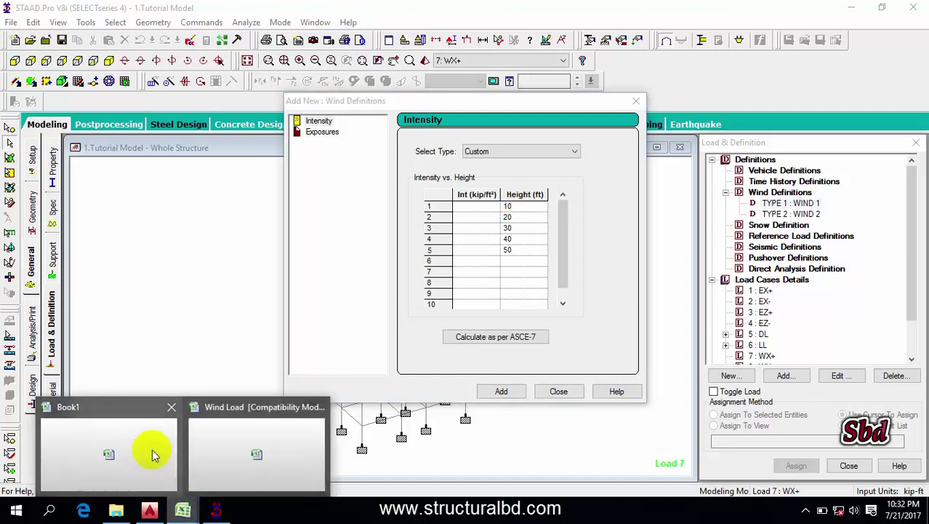
left_click(242, 448)
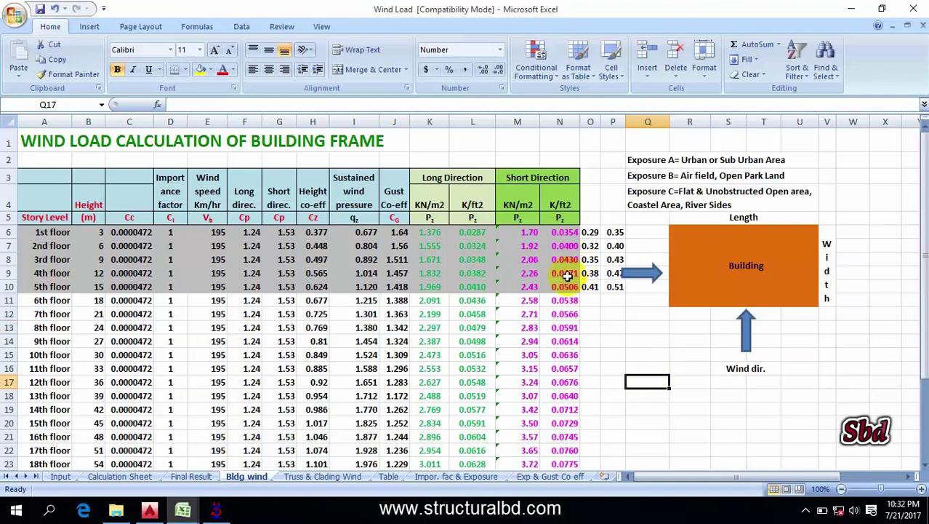
left_click_drag(560, 233, 563, 285)
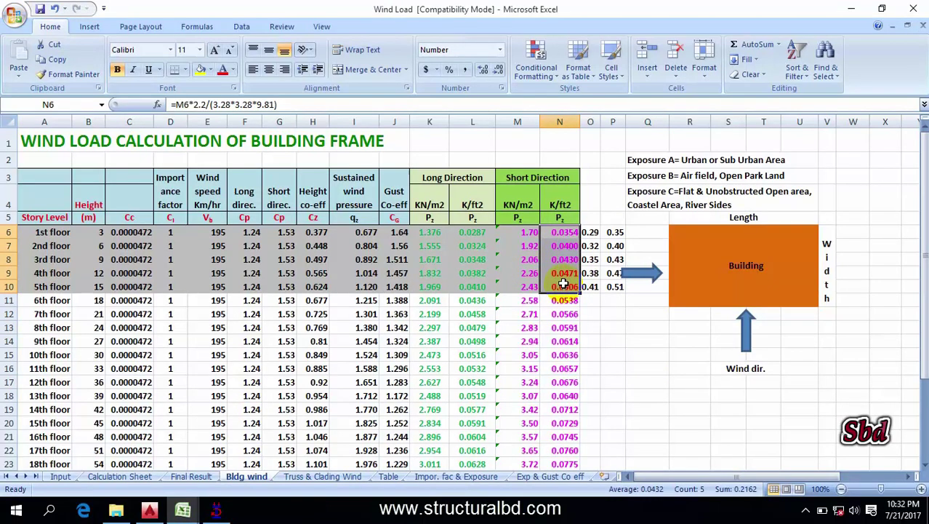
key("ctrl+c")
left_click(216, 511)
left_click(478, 207)
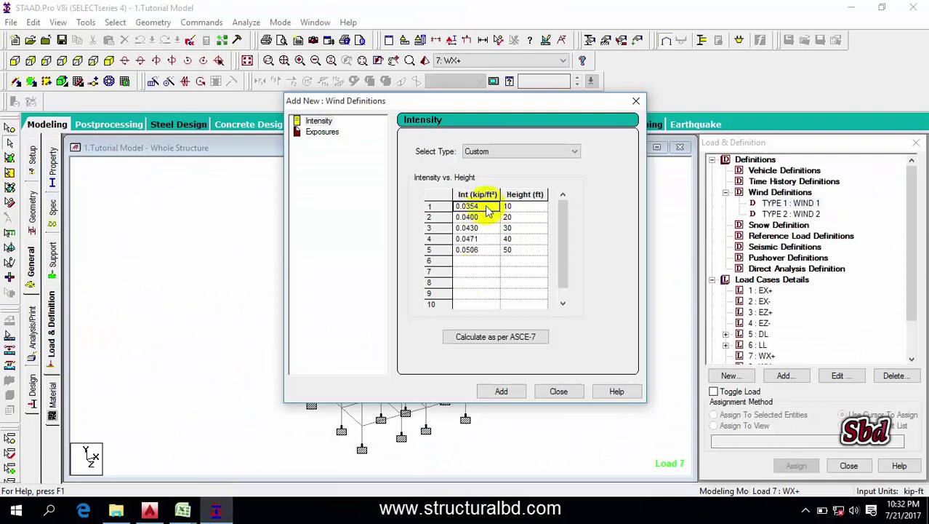
left_click(502, 392)
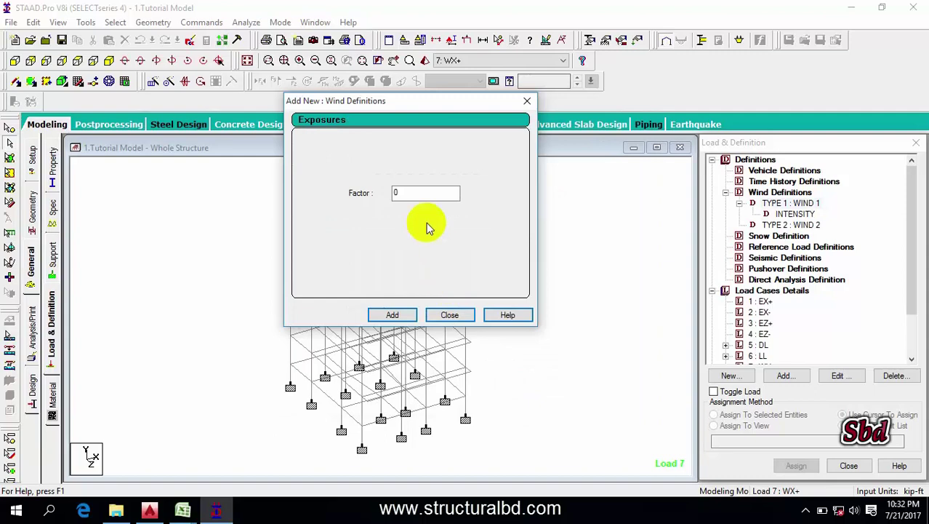
Step: Add an exposure with factor 1 to WIND 1 and assign it to the whole view
left_click(398, 315)
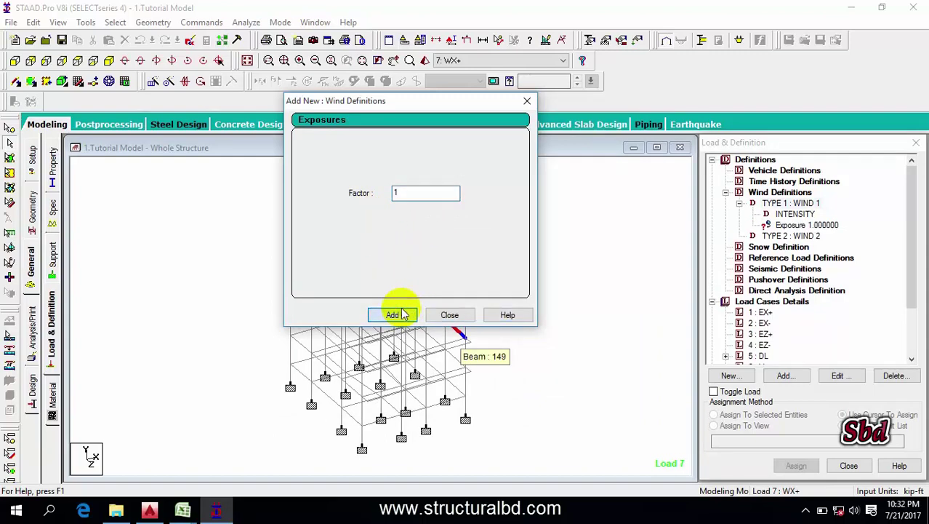
left_click(452, 315)
left_click(813, 225)
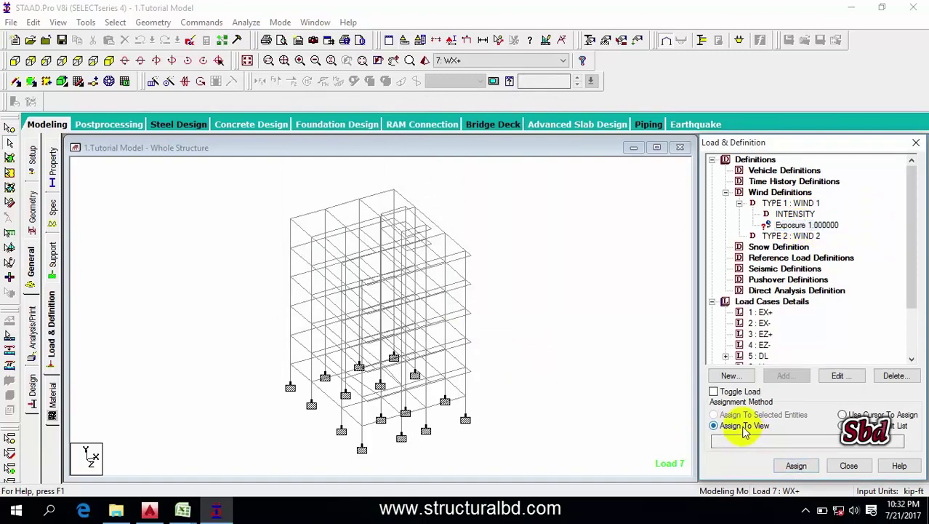
left_click(797, 466)
left_click(824, 344)
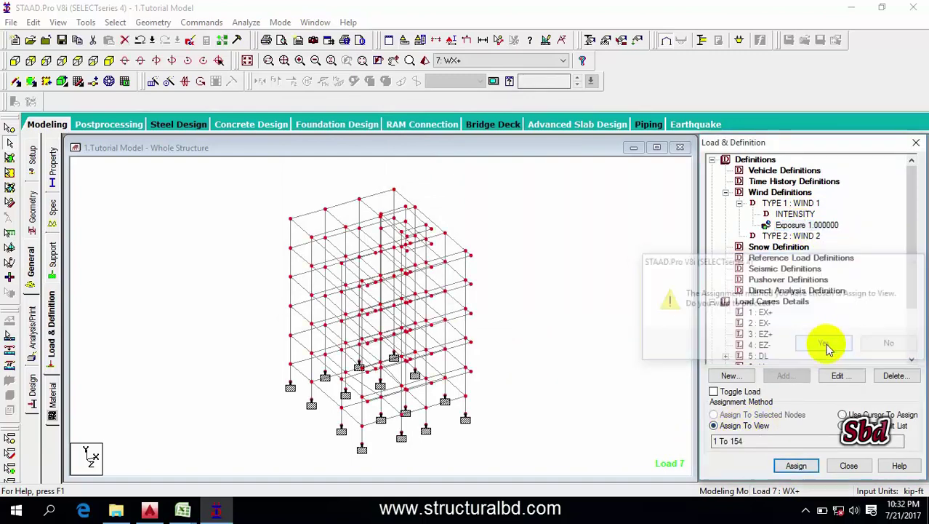
Step: Add an intensity to WIND 2 with heights 10 to 50 ft in 10 ft steps and the workbook's long-direction K/ft2 pressures L6:L10
left_click(789, 235)
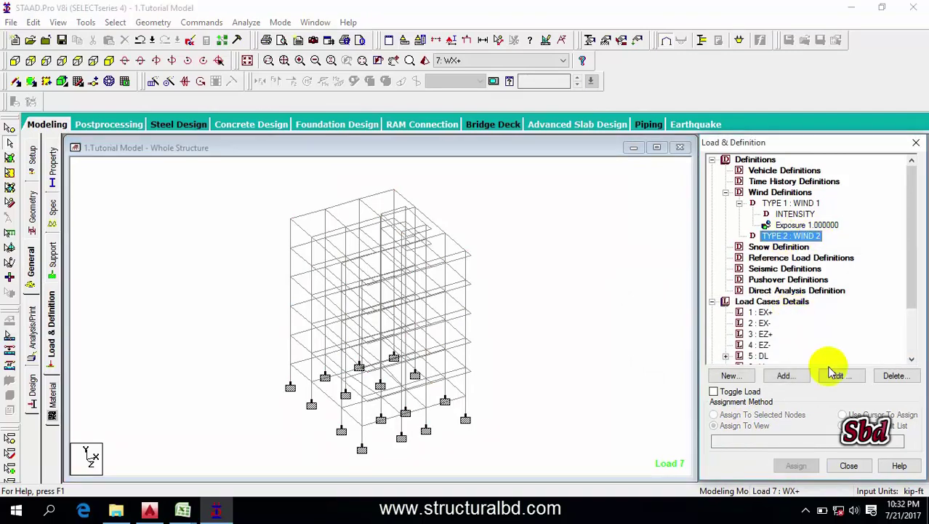
left_click(803, 376)
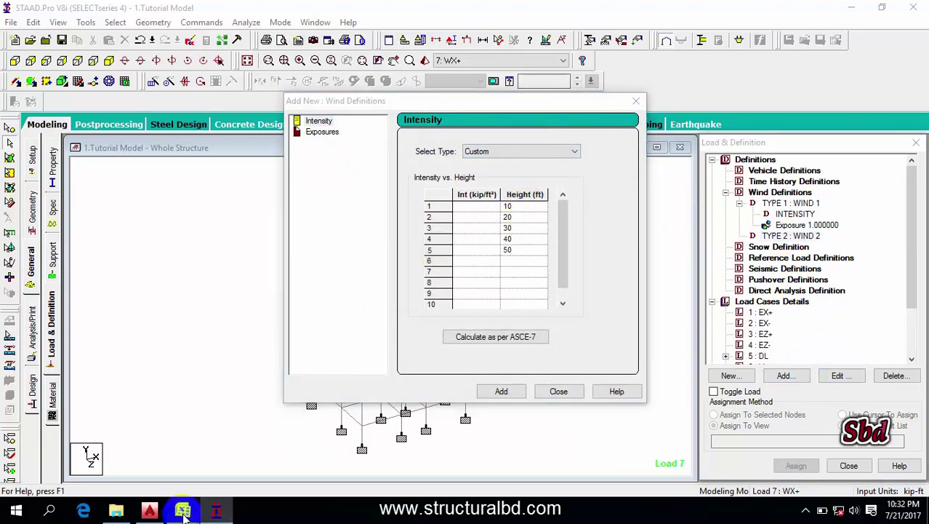
mouse_move(183, 513)
left_click(222, 440)
left_click_drag(473, 232, 482, 284)
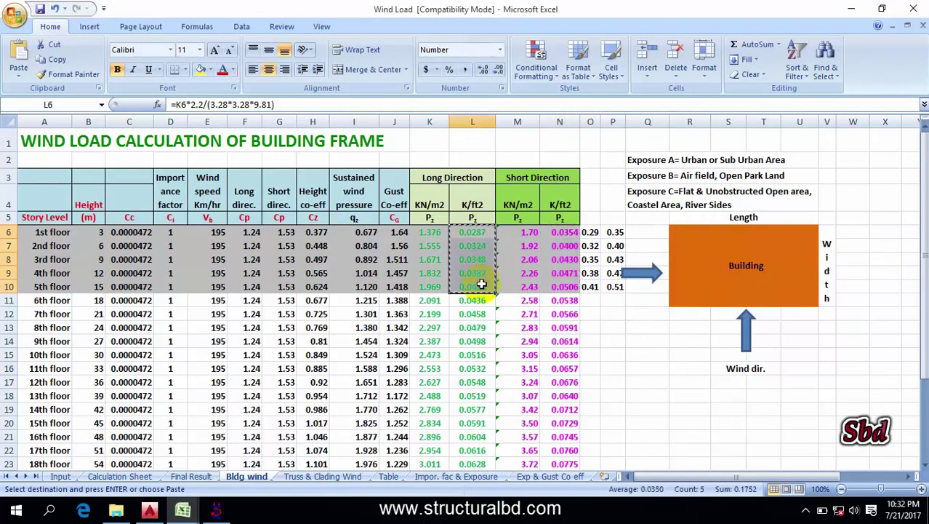
left_click(216, 512)
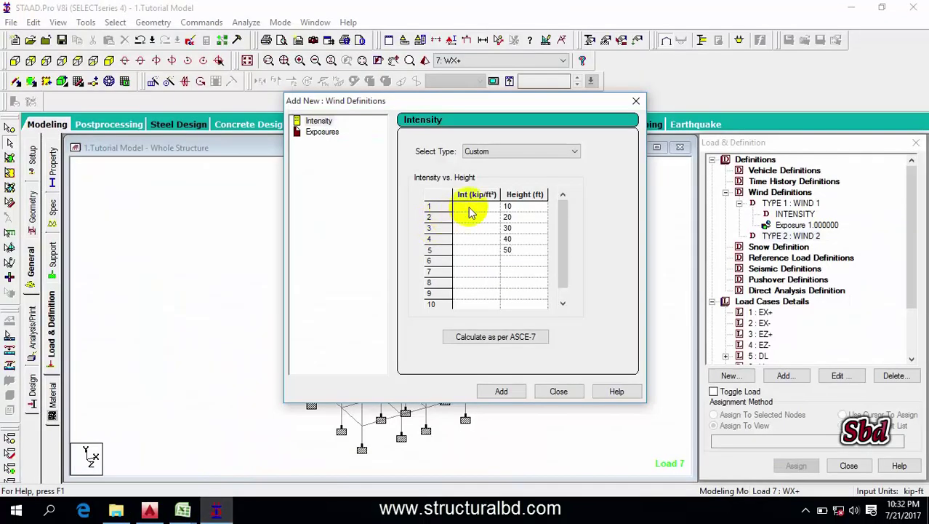
key("ctrl+v")
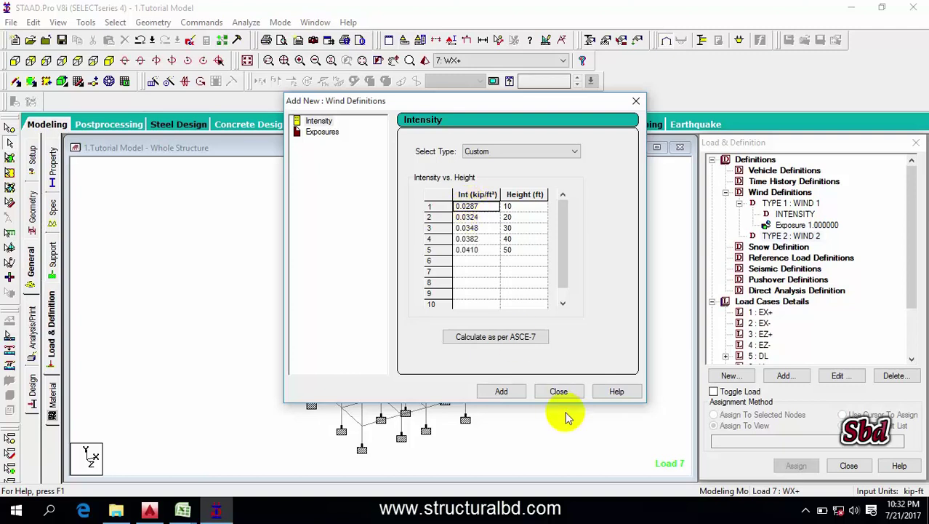
left_click(501, 391)
Step: Add an exposure with factor 1 to WIND 2 and assign it to the whole view
double_click(414, 193)
type("1")
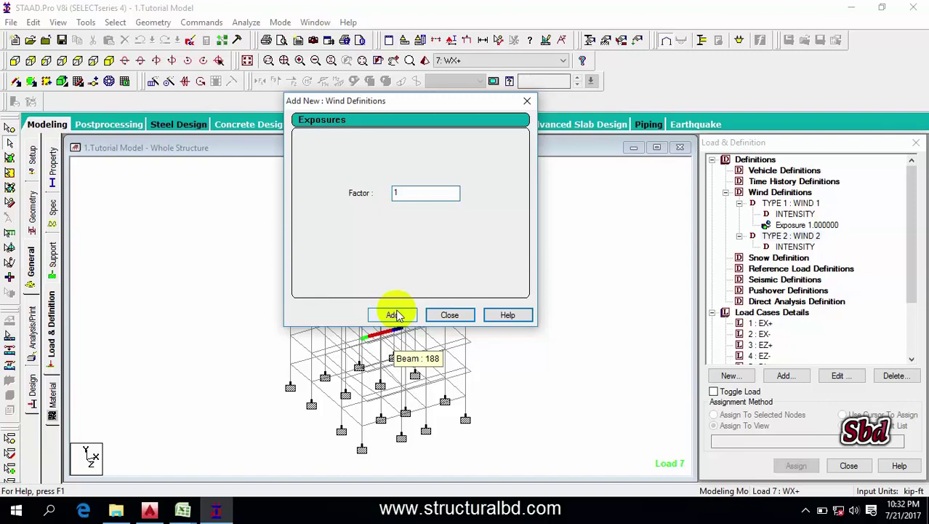
left_click(393, 314)
left_click(449, 314)
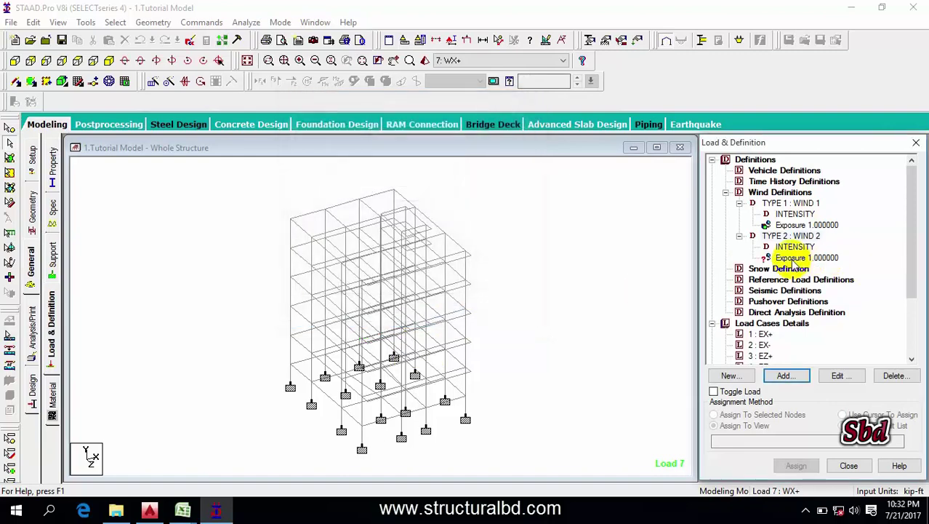
left_click(798, 258)
left_click(733, 426)
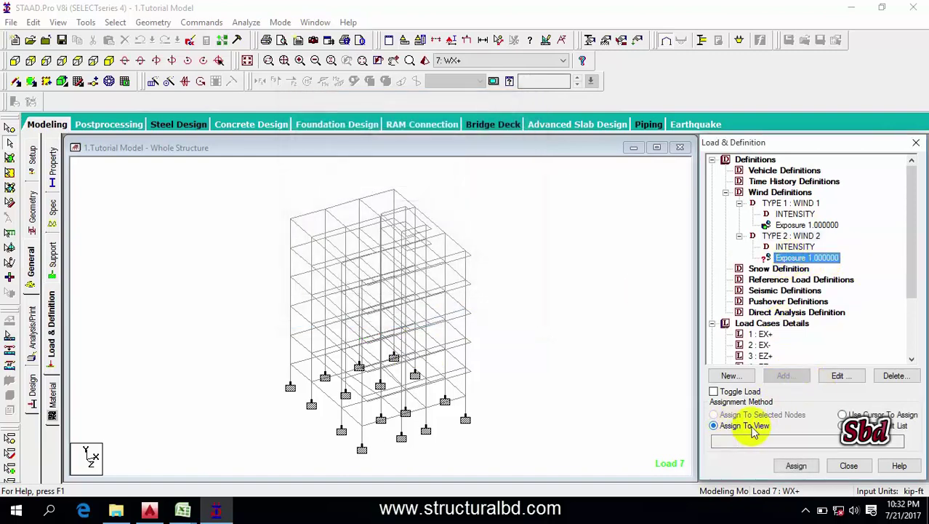
left_click(807, 464)
left_click(822, 343)
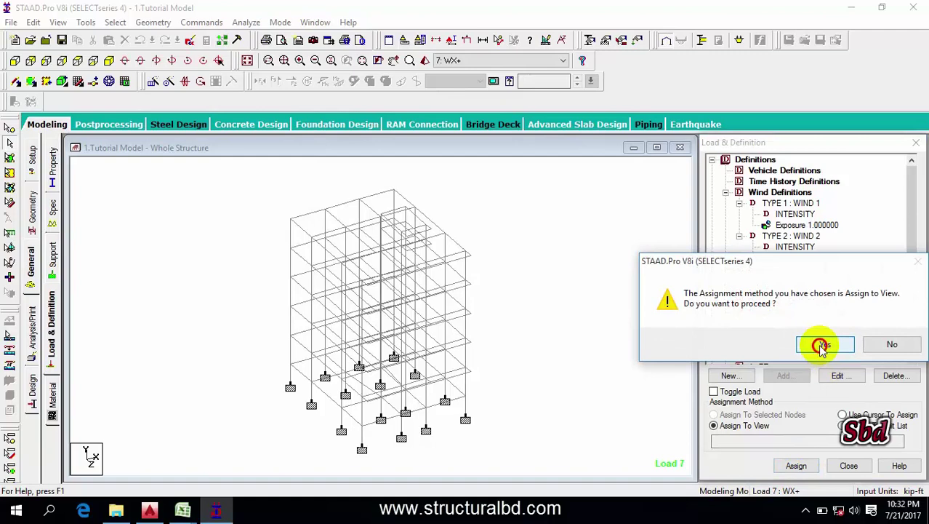
left_click(582, 259)
Step: Select load case 7: WX+ among the load case details
left_click_drag(907, 211, 915, 302)
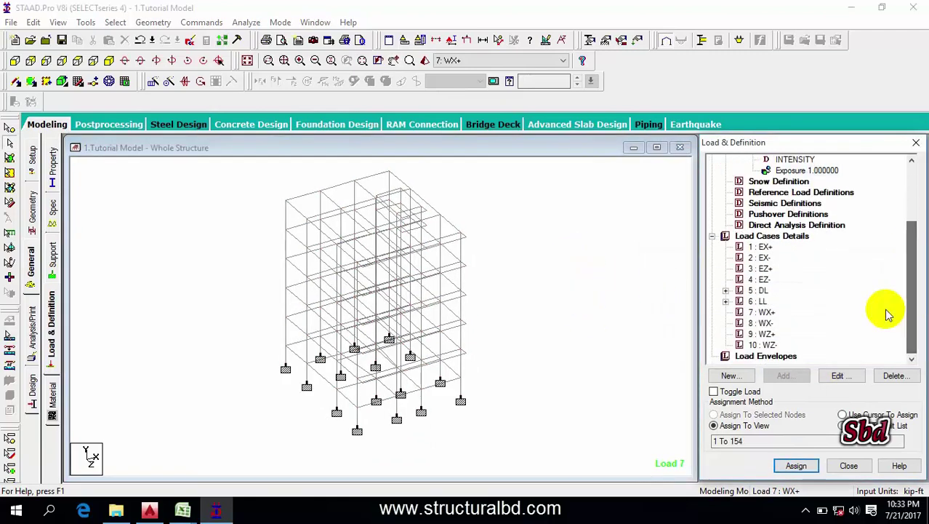
left_click(763, 312)
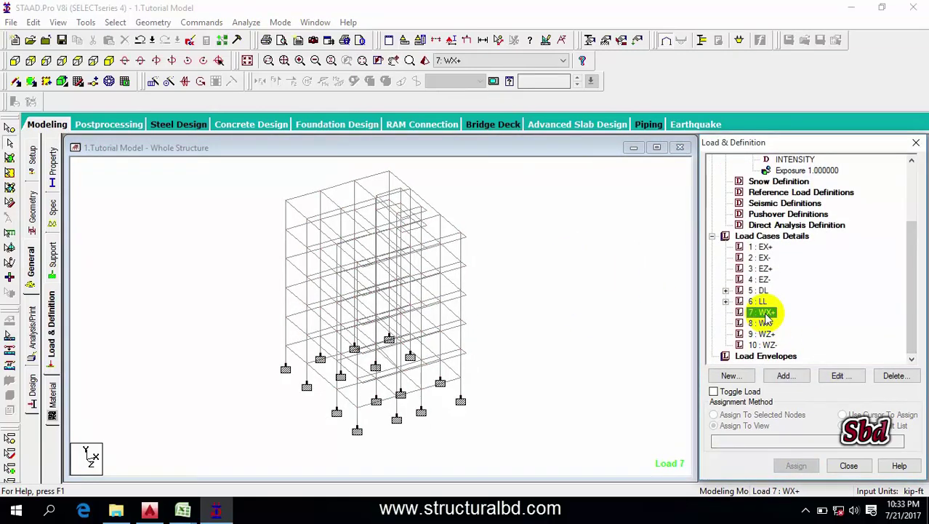
Step: Switch to AutoCAD, examine the building's floor plan for its long and short sides, and return to STAAD.Pro
left_click(149, 509)
middle_click_drag(438, 344, 424, 269)
scroll(301, 290, "up", 5)
scroll(280, 288, "down", 4)
scroll(280, 289, "up", 2)
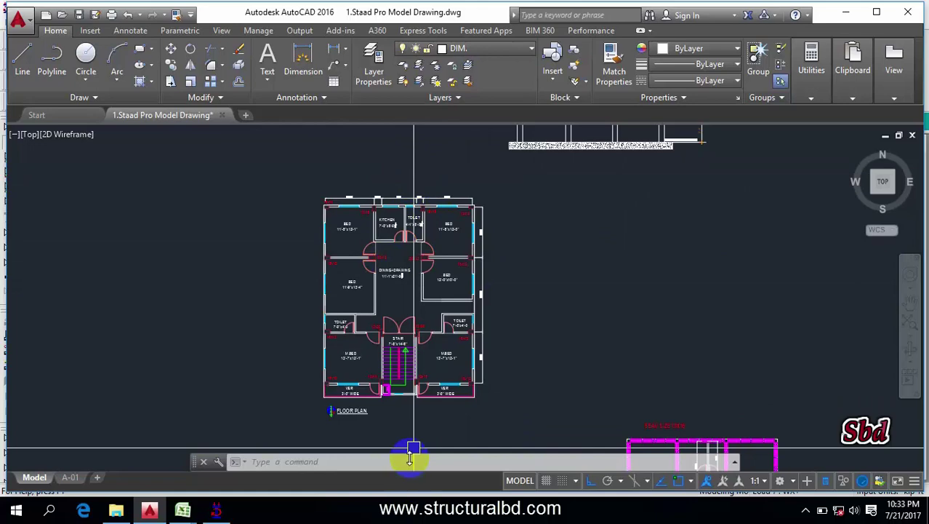
left_click(216, 507)
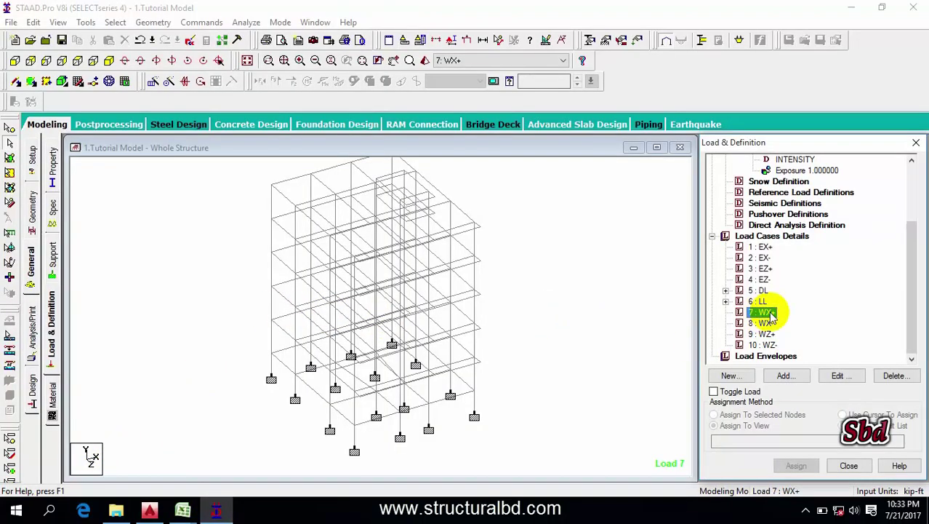
Step: Add a type 1 wind load on the X windward face with factor 1 to load case 7: WX+
scroll(782, 290, "up", 2)
scroll(749, 358, "down", 2)
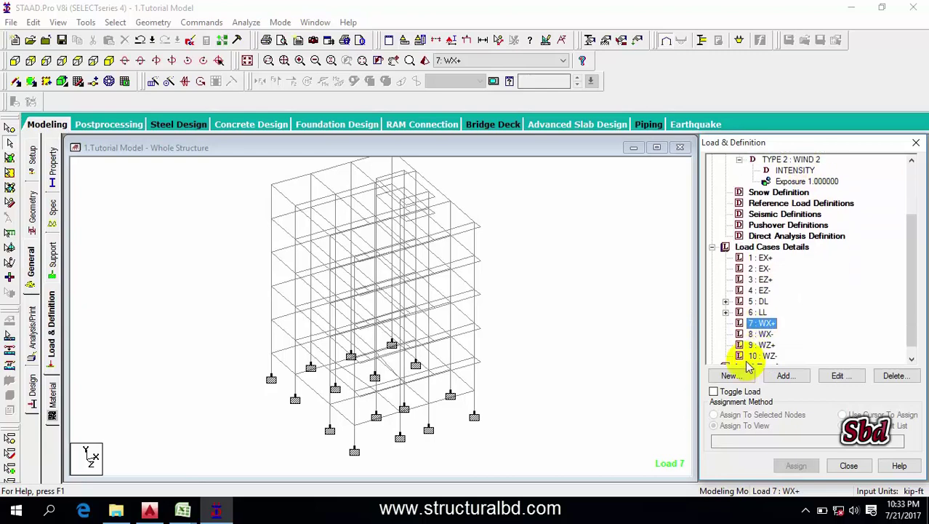
left_click(790, 377)
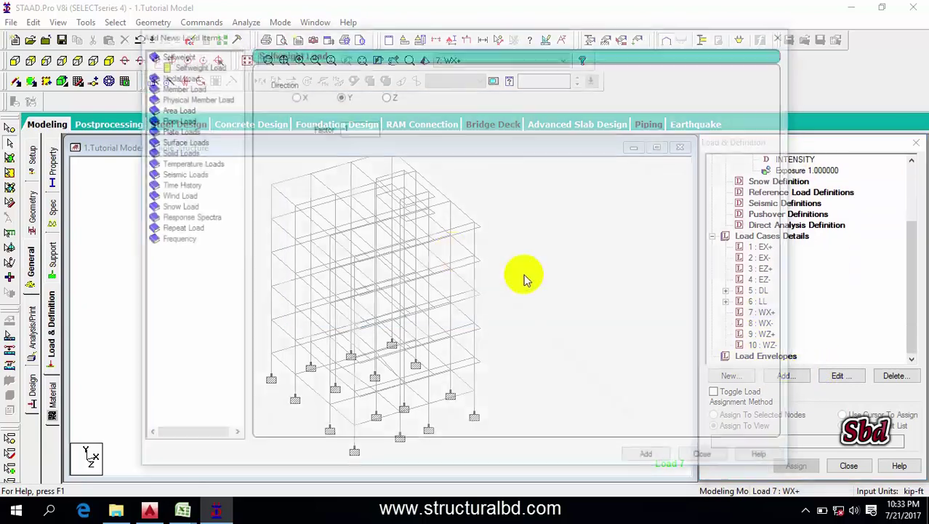
left_click(173, 195)
left_click(355, 84)
left_click(350, 95)
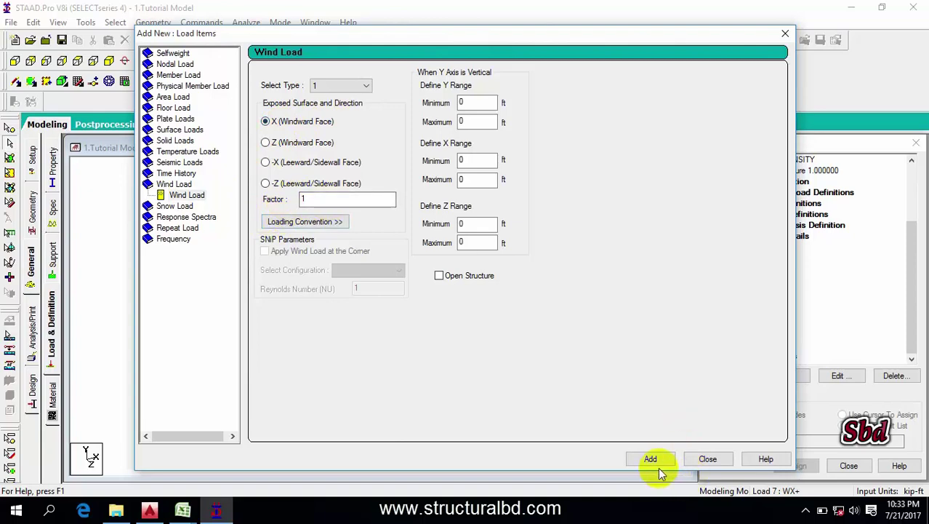
left_click(709, 466)
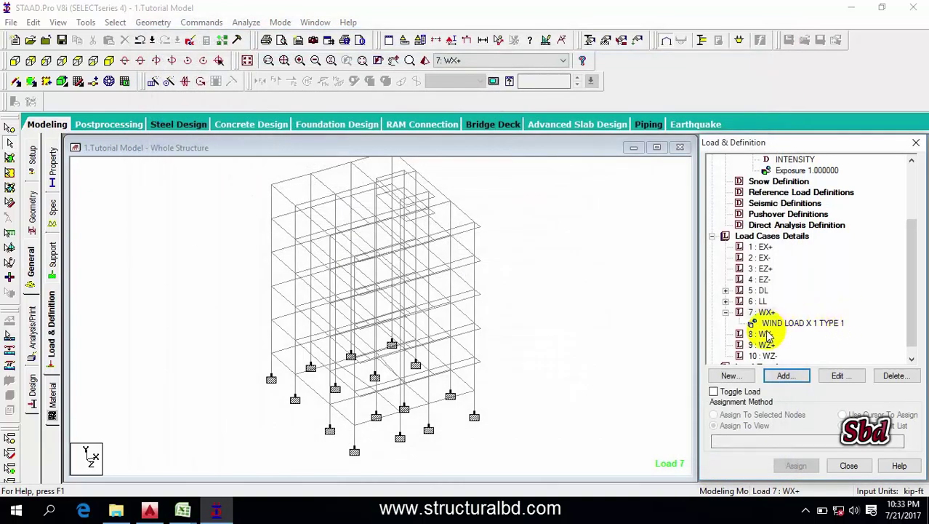
Step: Add a type 1 wind load on the X windward face with factor -1 to load case 8: WX-, and display both X wind loads
scroll(806, 355, "down", 1)
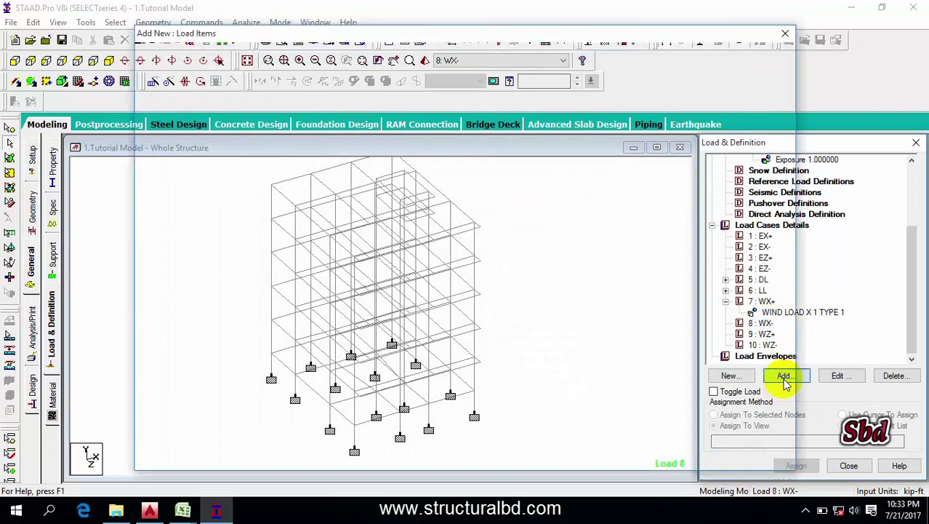
left_click(784, 377)
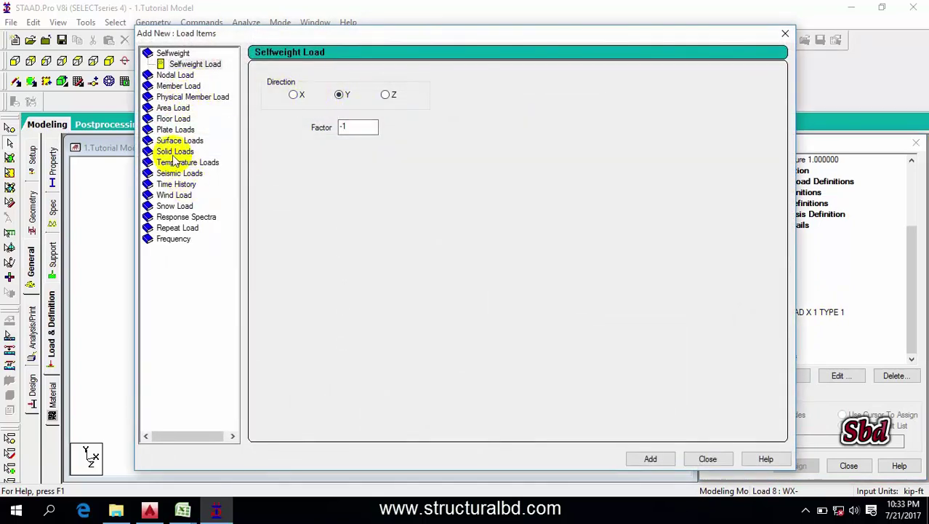
left_click(181, 195)
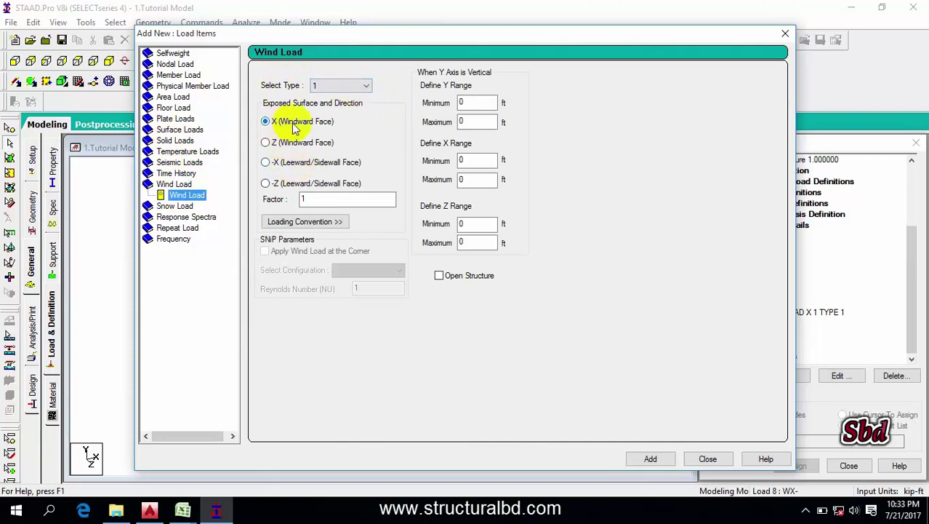
double_click(355, 199)
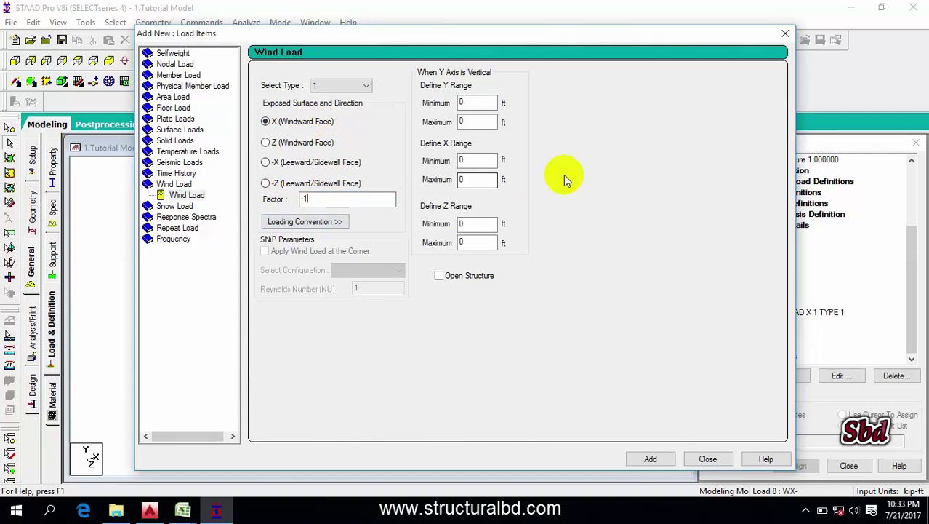
left_click(649, 461)
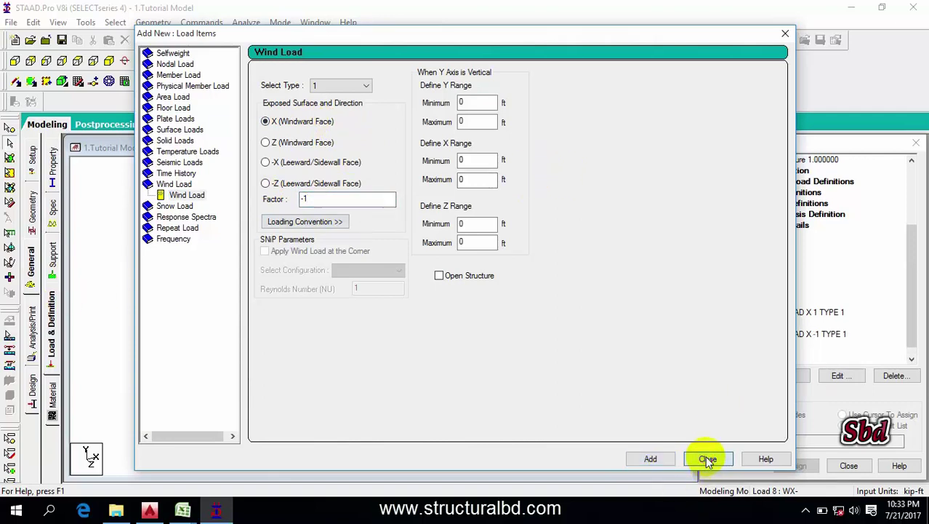
left_click(706, 459)
left_click(802, 315)
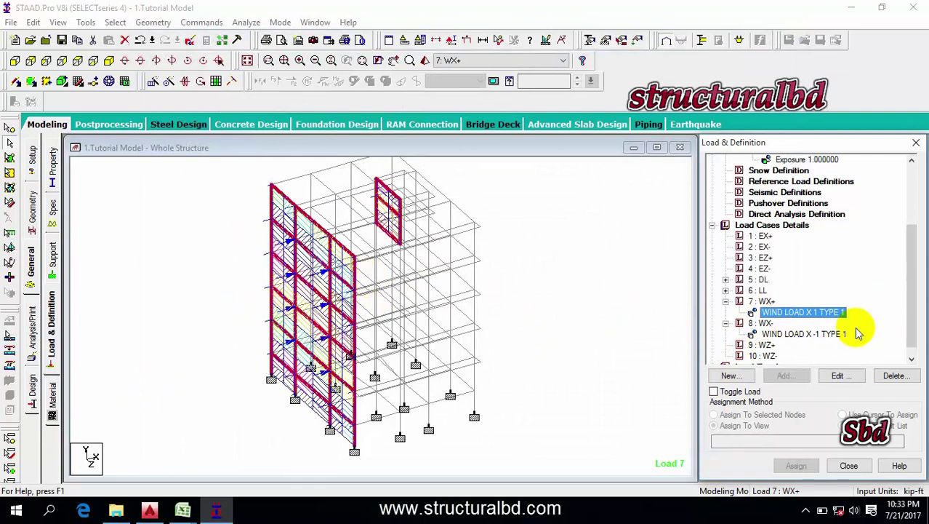
left_click(804, 333)
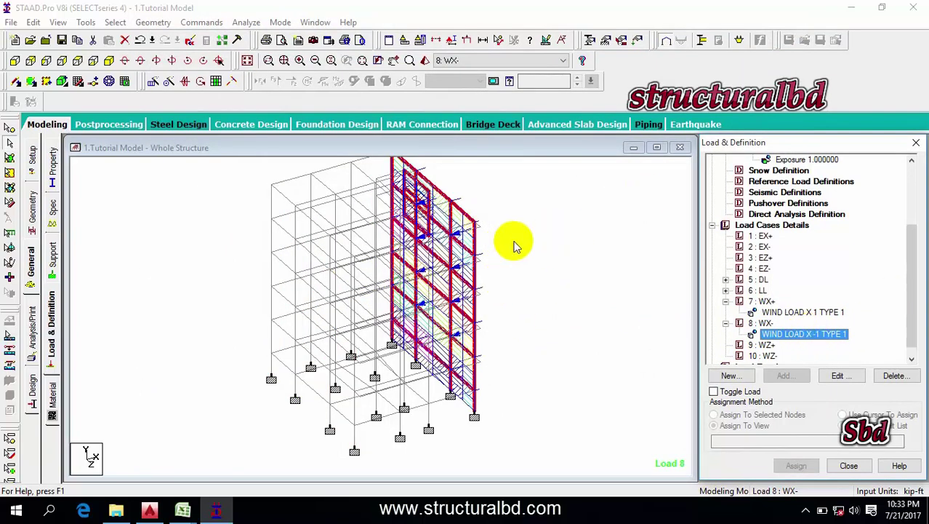
Step: Add a type 2 wind load on the Z windward face with factor 1 to load case 9: WZ+
scroll(785, 260, "down", 1)
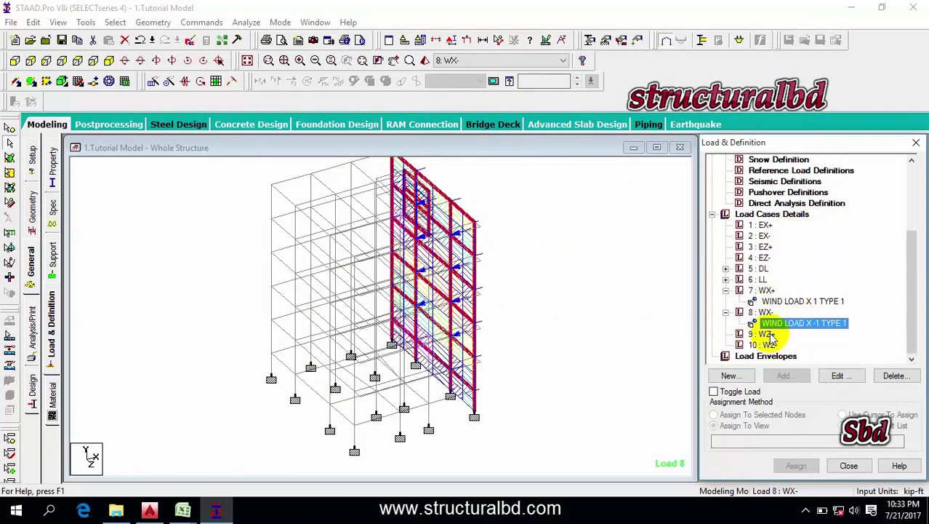
left_click(765, 334)
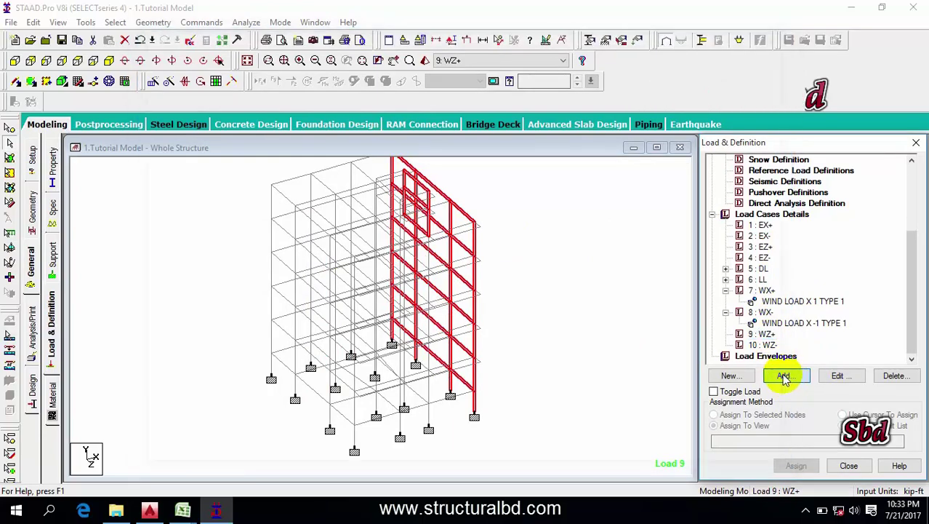
left_click(786, 376)
left_click(175, 196)
left_click(342, 86)
left_click(331, 107)
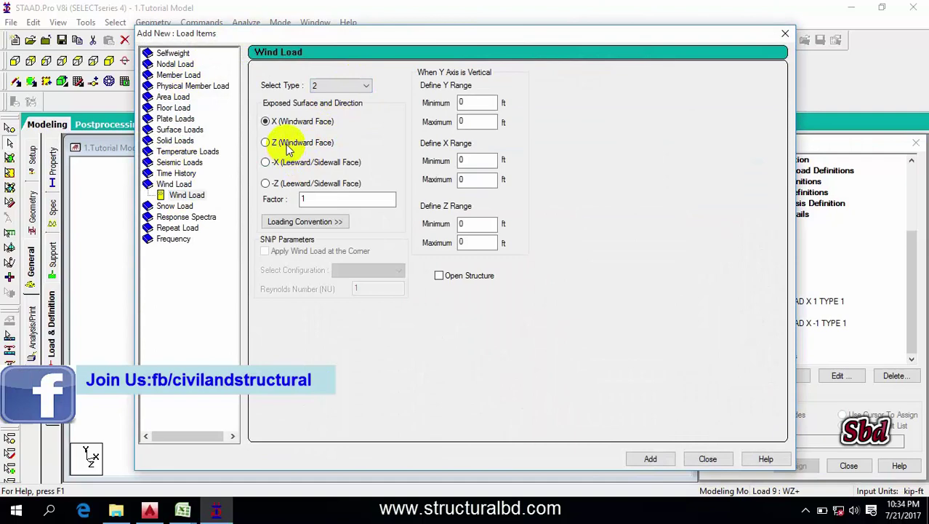
left_click(287, 143)
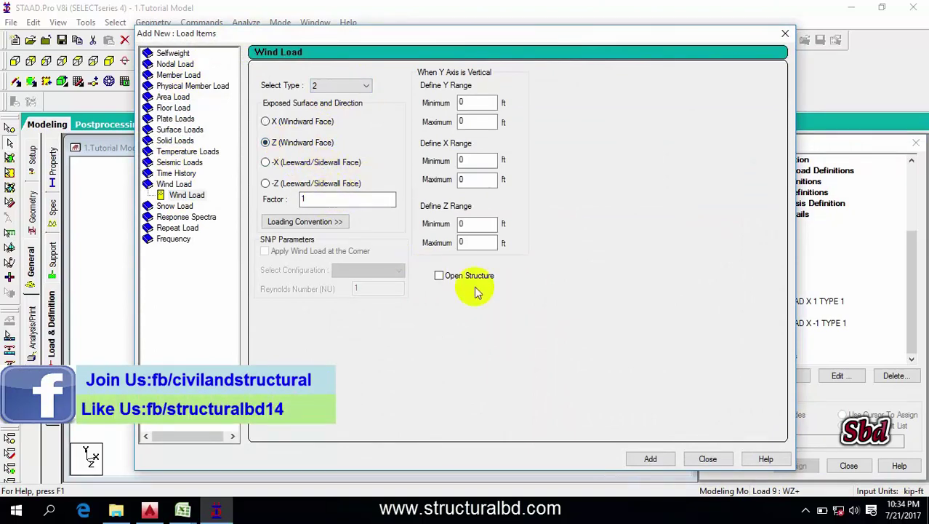
left_click(709, 459)
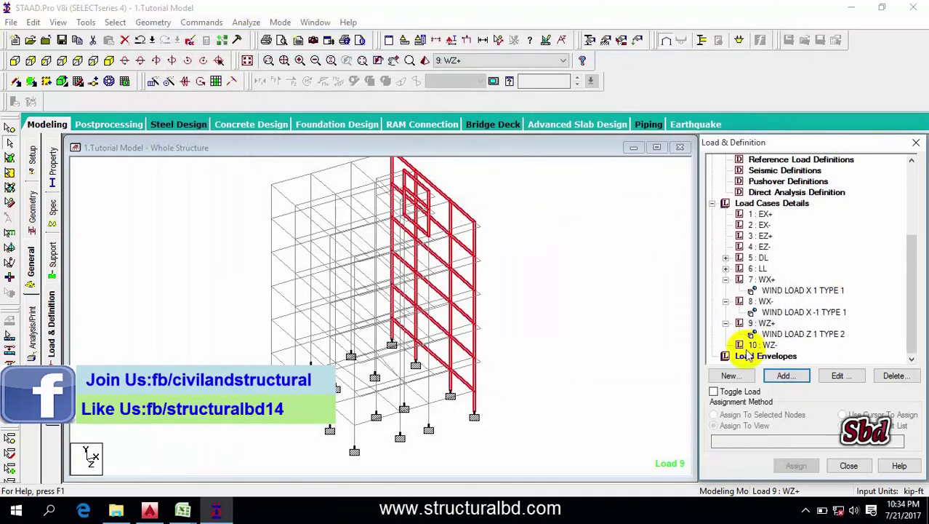
Step: Add a type 2 wind load on the Z windward face with factor -1 to load case 10: WZ-
left_click(765, 346)
left_click(785, 375)
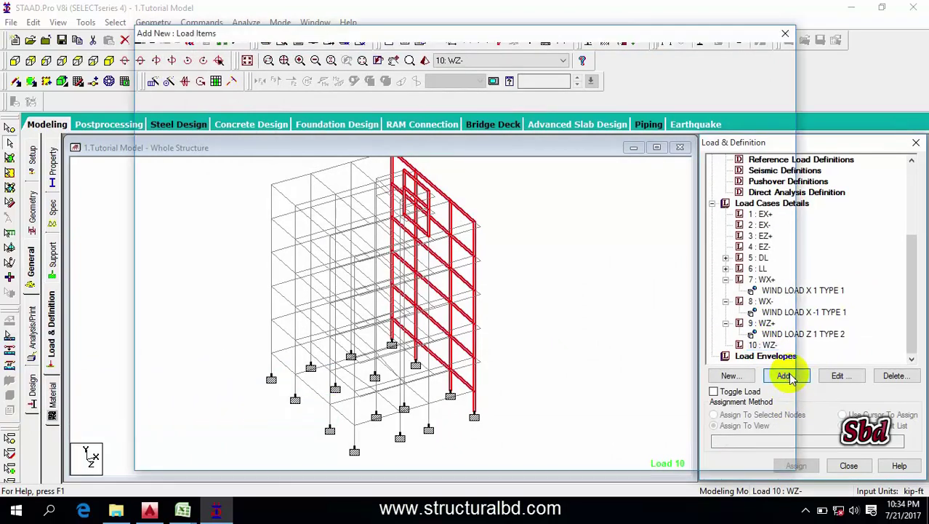
left_click(183, 196)
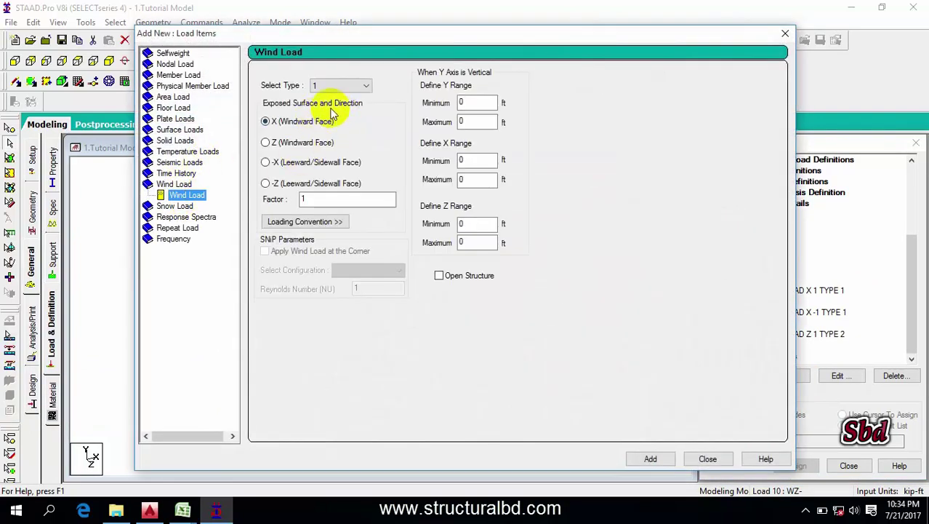
left_click(298, 146)
double_click(291, 203)
type("-1")
left_click(338, 86)
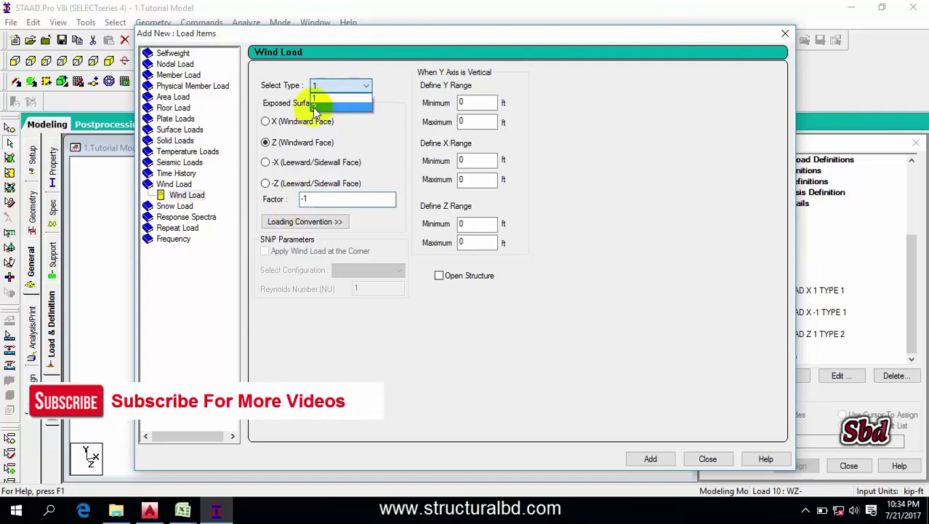
left_click(662, 461)
left_click(701, 460)
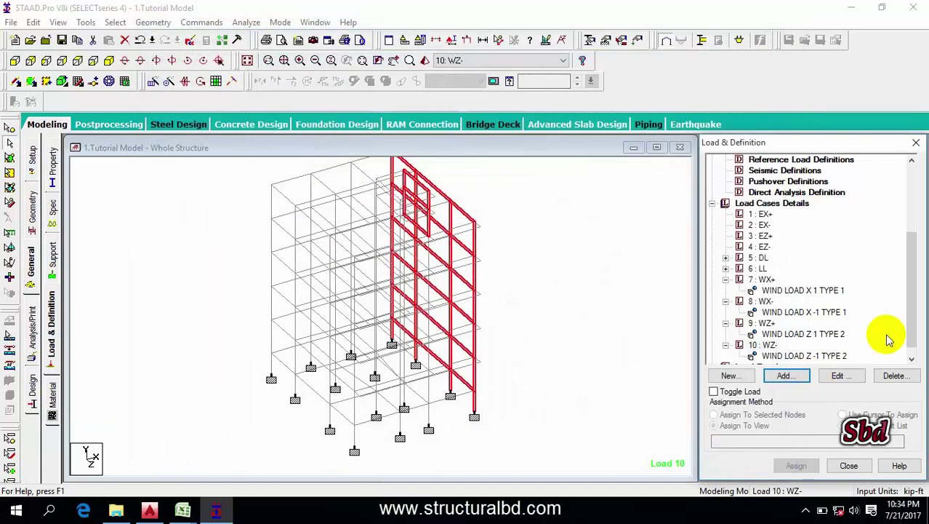
Step: Examine the WZ+, WZ- and WX+ wind loads on the frame to check the loaded faces and directions
left_click(794, 335)
left_click(469, 299)
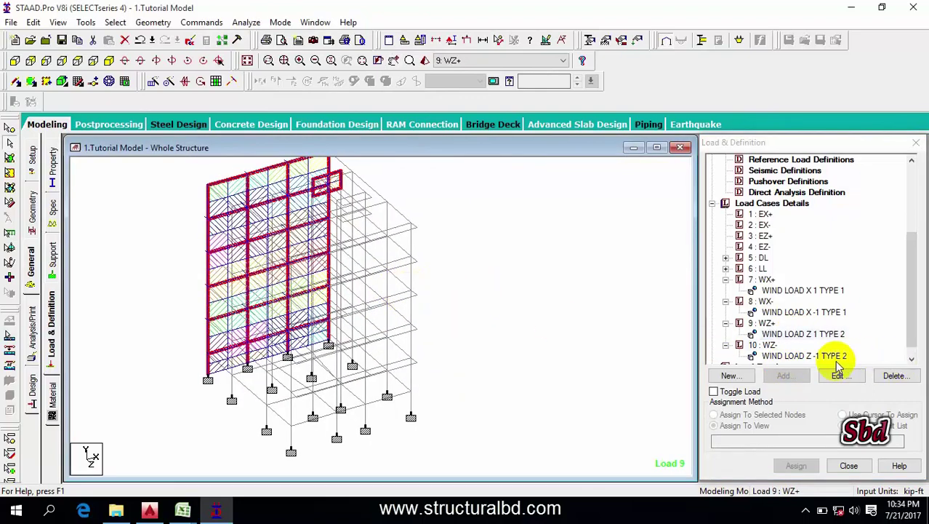
left_click(829, 356)
left_click(473, 286)
left_click(498, 341)
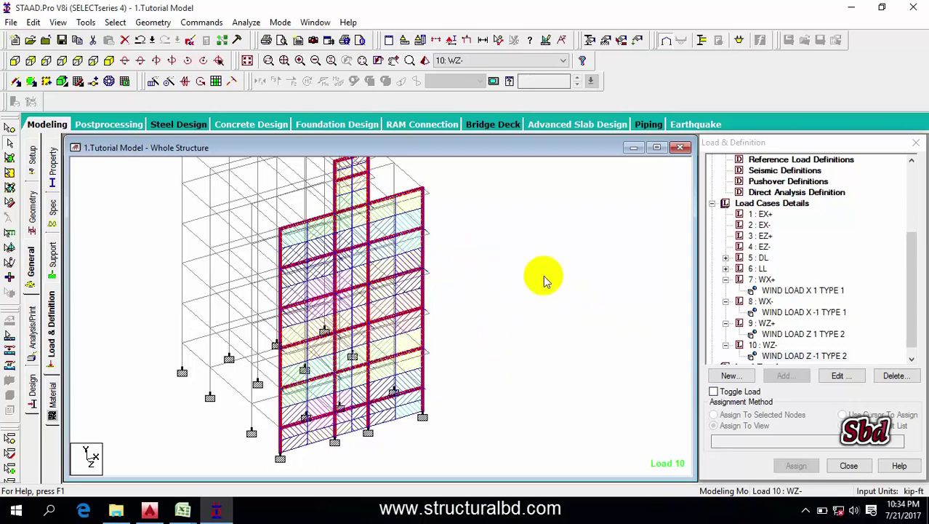
scroll(545, 276, "down", 3)
left_click_drag(911, 259, 913, 312)
left_click(479, 283)
middle_click_drag(480, 320, 501, 354)
scroll(270, 287, "up", 1)
scroll(268, 290, "down", 1)
scroll(188, 295, "down", 1)
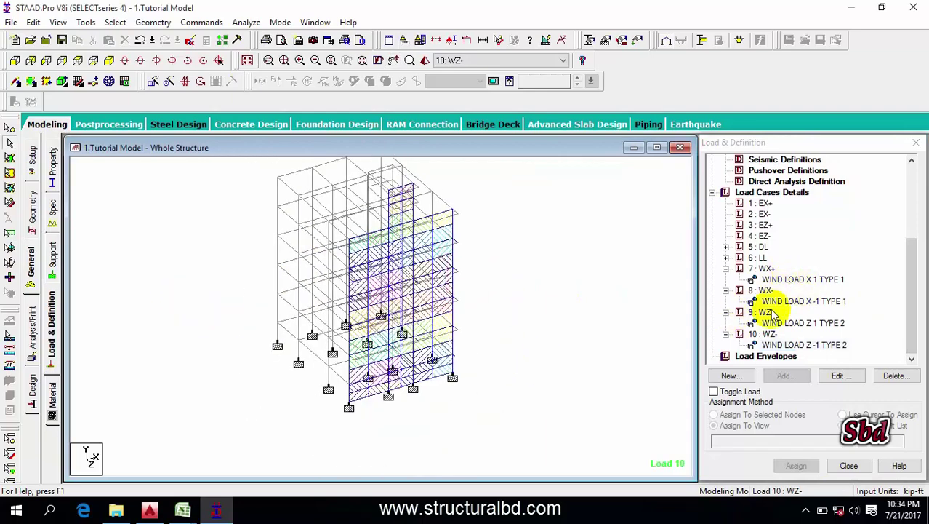
left_click(792, 280)
scroll(533, 282, "down", 2)
scroll(435, 276, "up", 2)
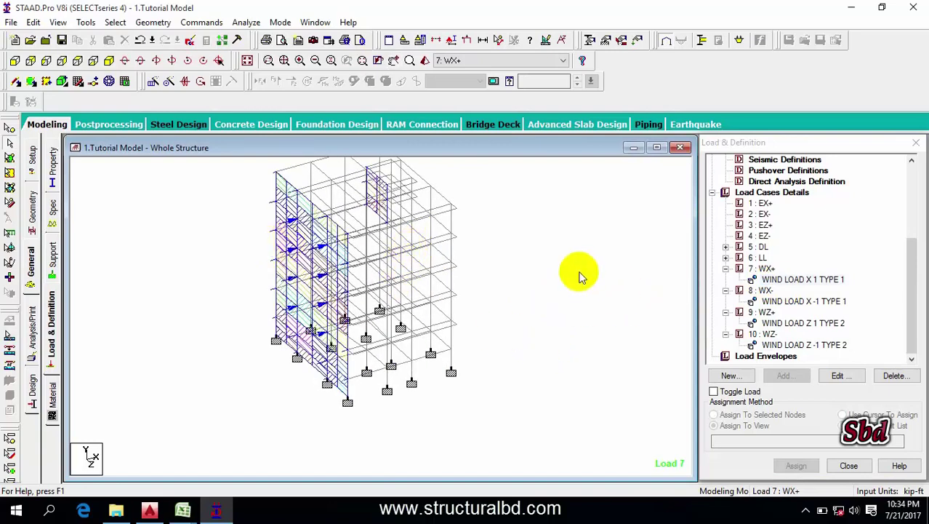
Step: Look at the Wind Load workbook in Excel, return to STAAD.Pro, and examine the frame in X-Y elevation
left_click(216, 510)
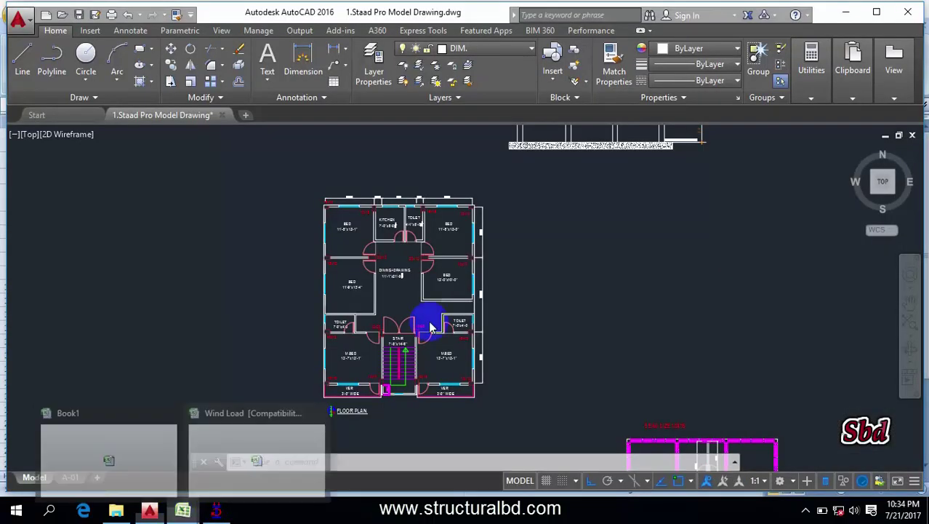
left_click(182, 511)
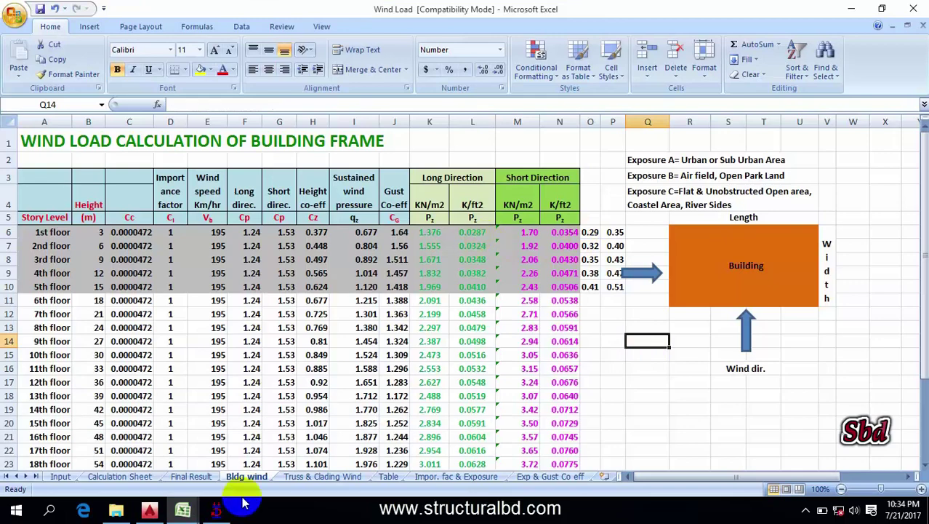
left_click(216, 511)
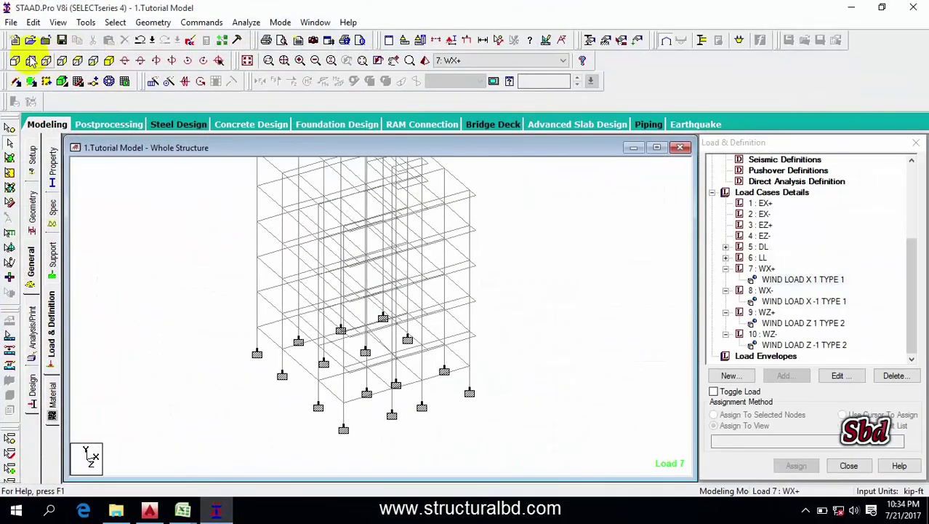
left_click(46, 61)
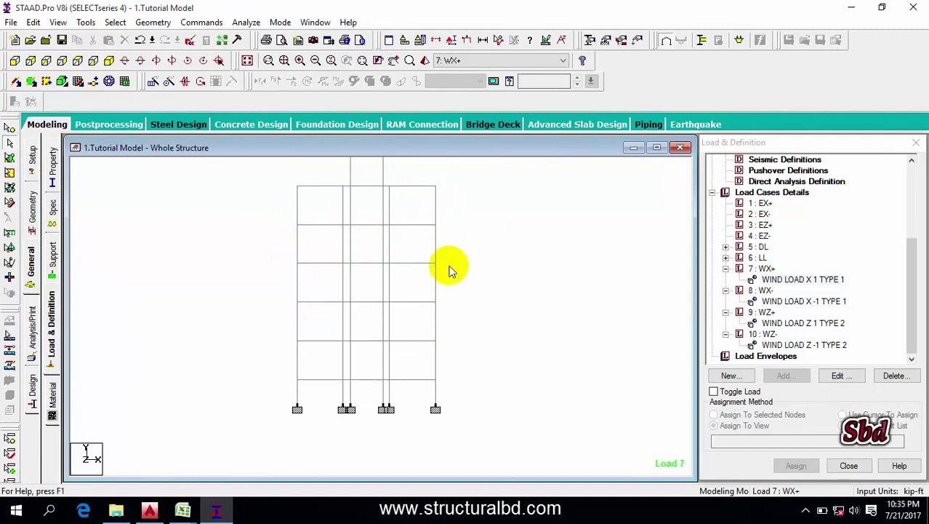
scroll(418, 229, "up", 1)
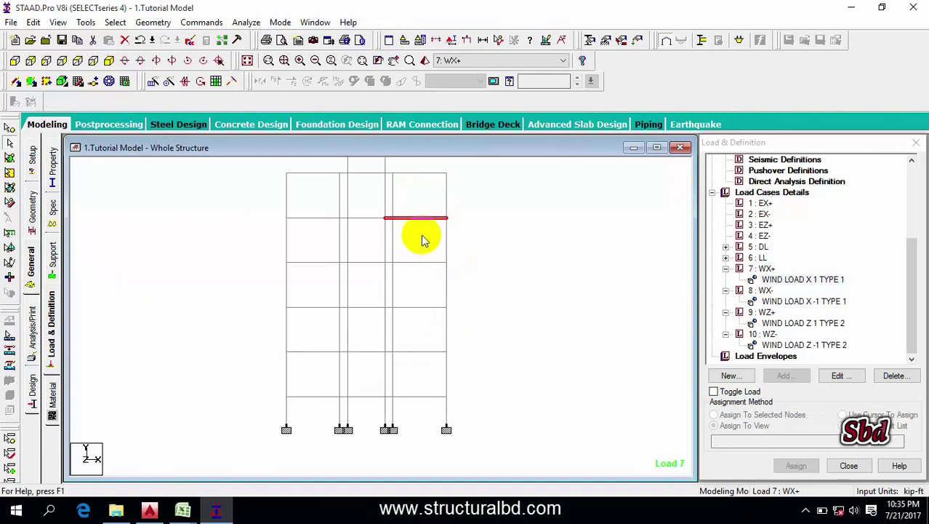
left_click(496, 238)
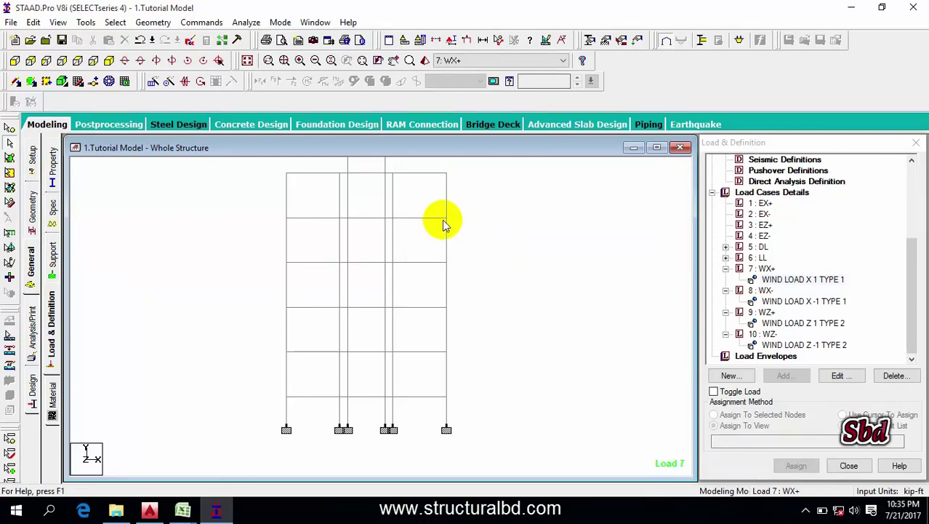
Step: Switch to the Wind Load workbook in Excel and examine the long-direction floor loads computed in O6:O10
left_click(193, 514)
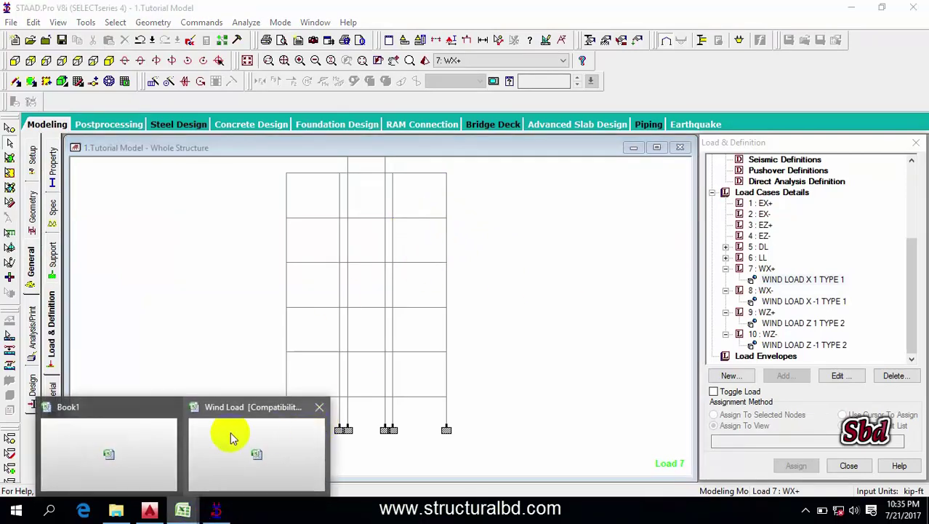
left_click(231, 432)
left_click(616, 232)
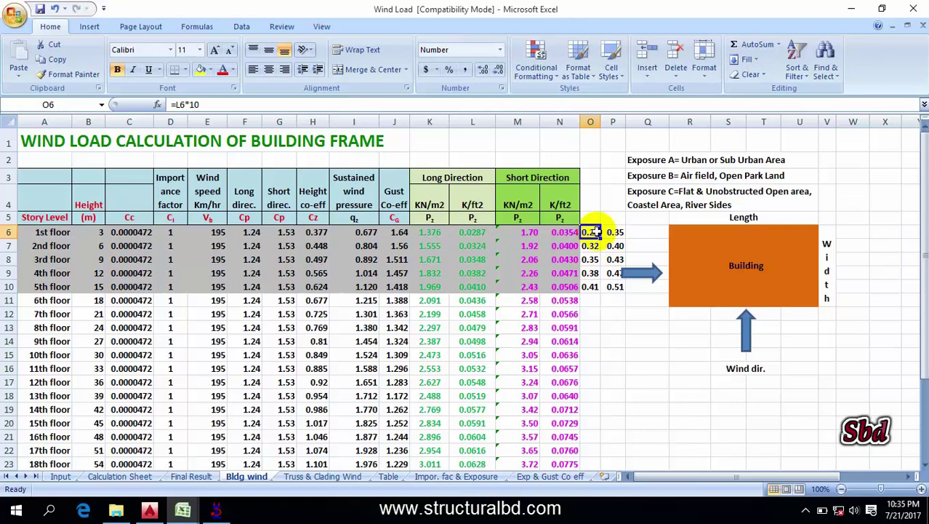
left_click(589, 260)
left_click(591, 273)
left_click(591, 286)
left_click(617, 326)
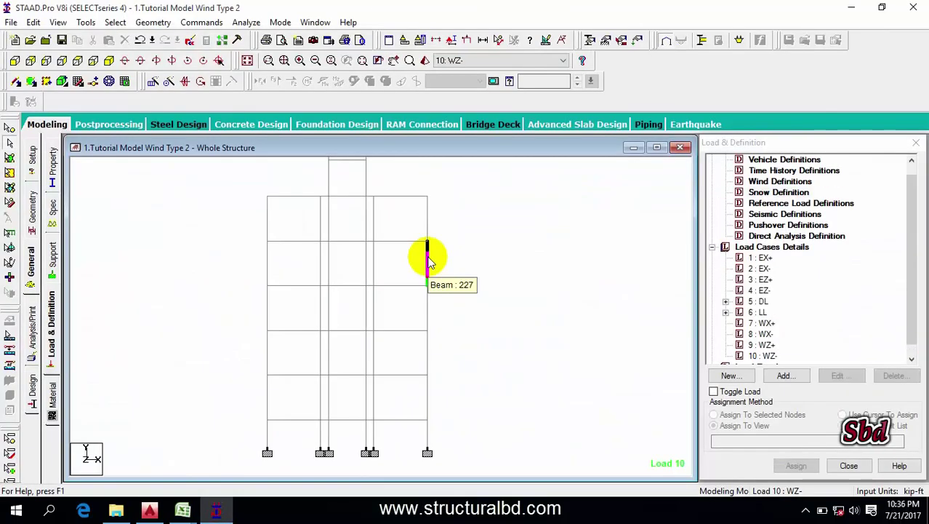
middle_click_drag(496, 262, 494, 282)
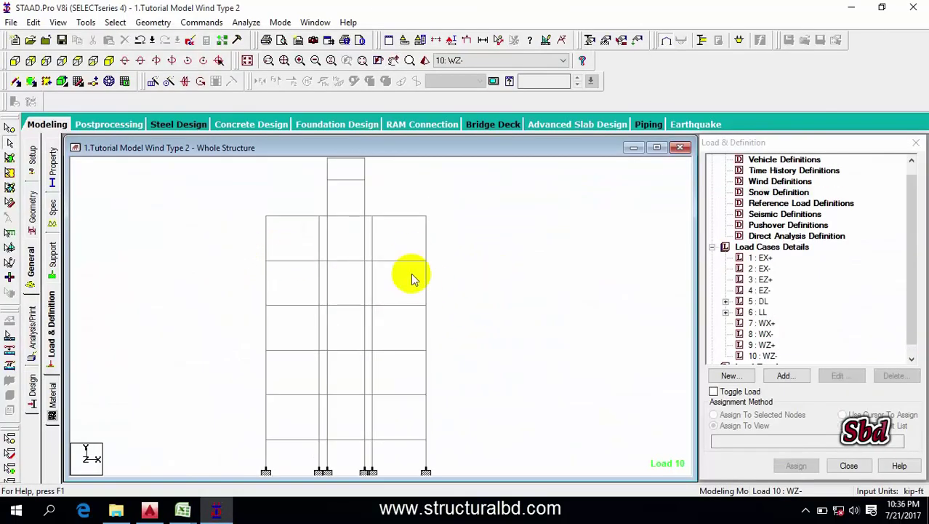
middle_click_drag(166, 269, 172, 235)
middle_click_drag(240, 369, 236, 361)
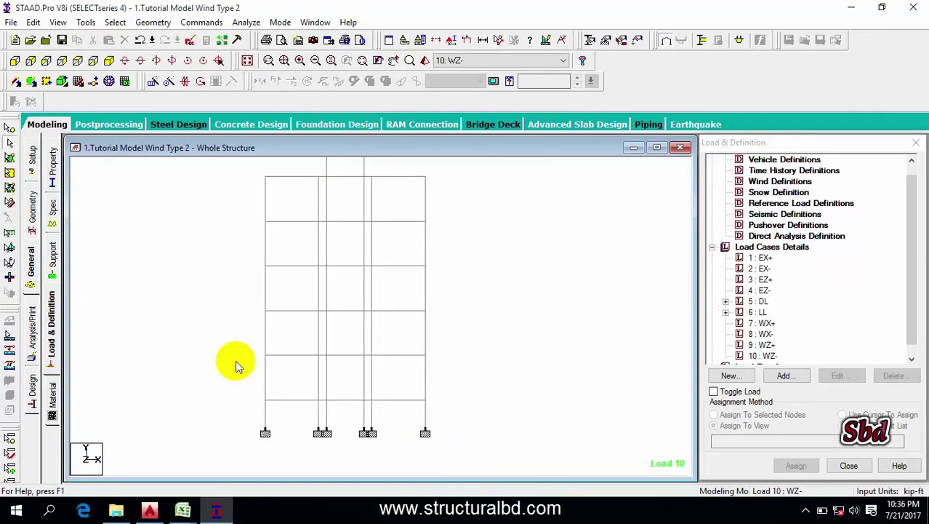
Step: Isolate the beams of the second level above the supports in a new view and show them isometrically
left_click(327, 356)
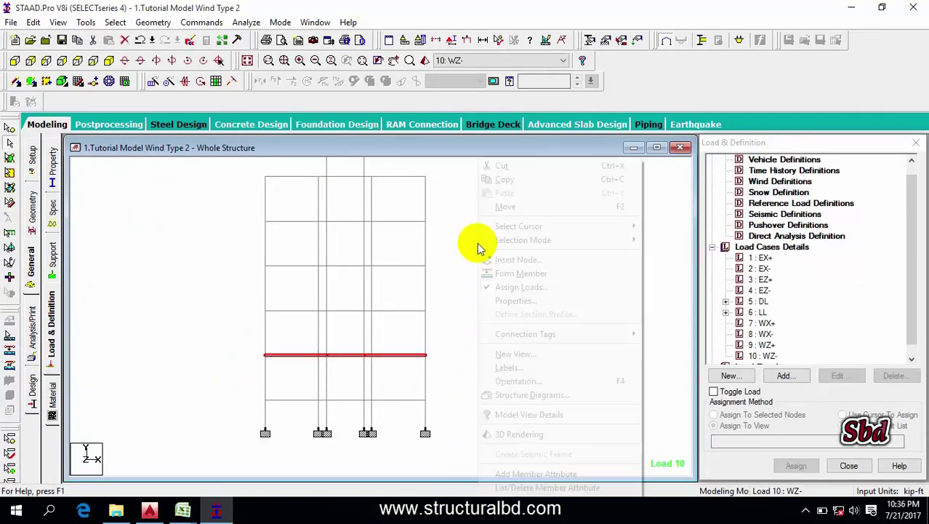
right_click(477, 248)
left_click(525, 357)
left_click(550, 234)
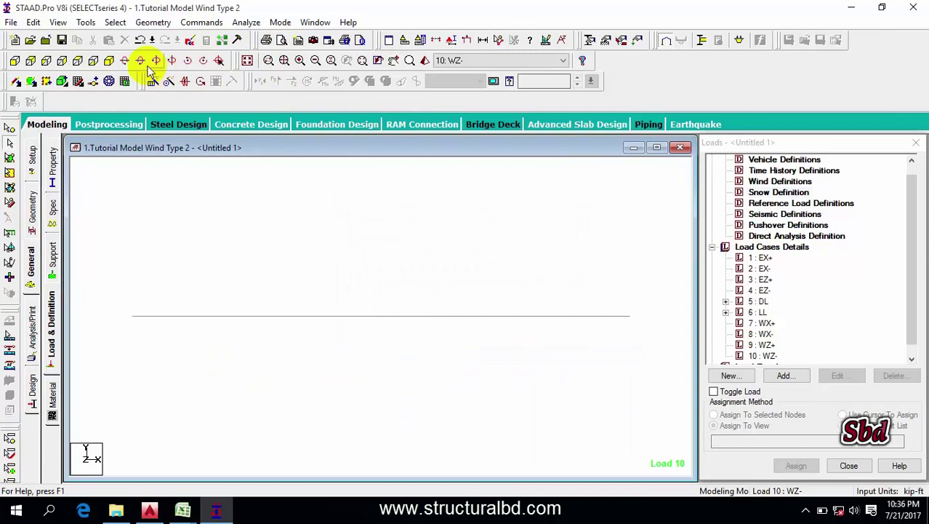
left_click(112, 61)
scroll(764, 218, "up", 1)
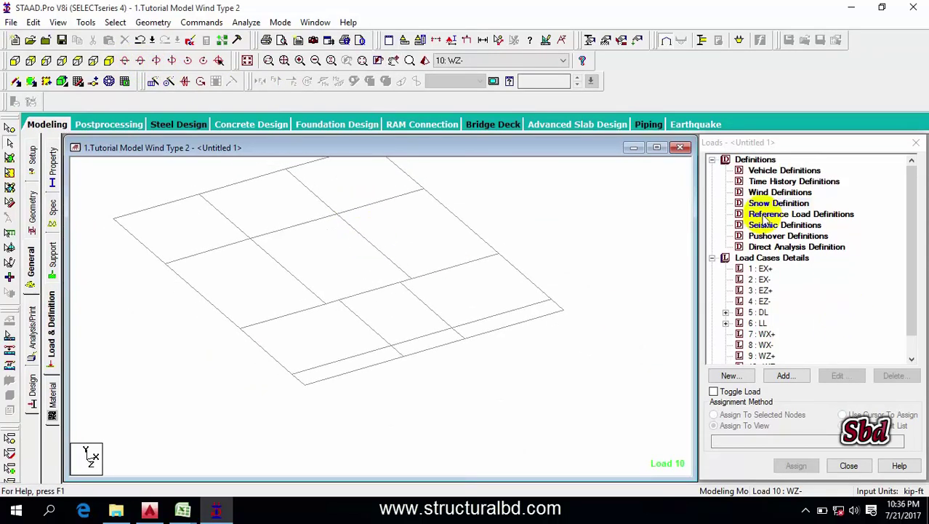
Step: Start a uniform member force in the GX direction for load case 7: WX+
left_click(763, 195)
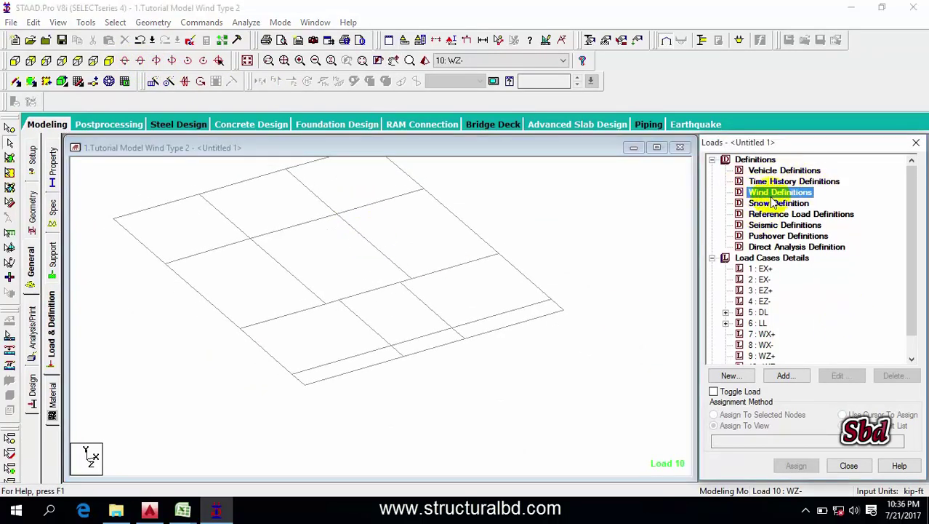
scroll(769, 234, "down", 1)
left_click(763, 313)
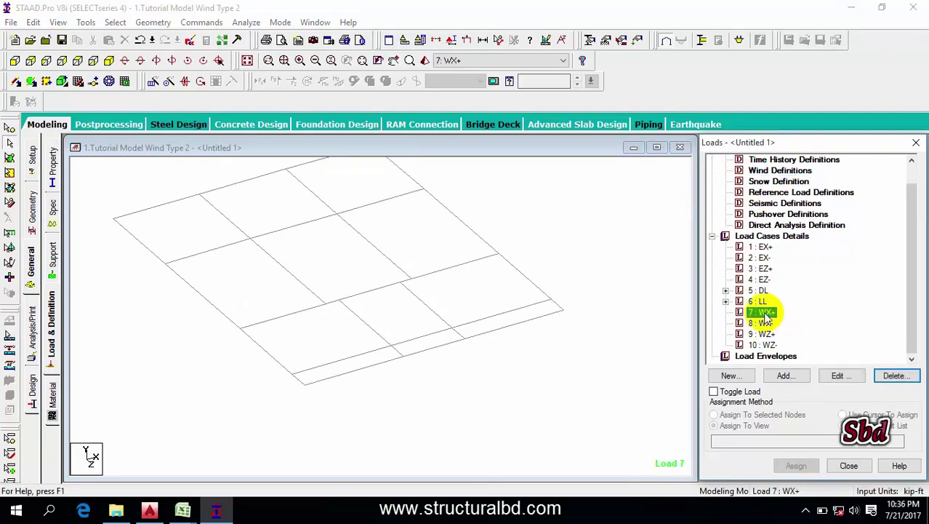
left_click(785, 376)
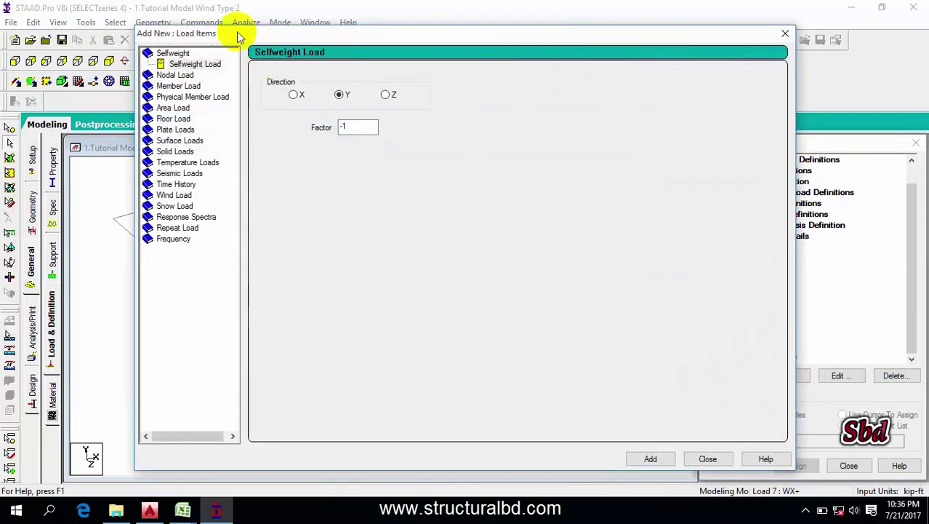
left_click_drag(276, 33, 442, 34)
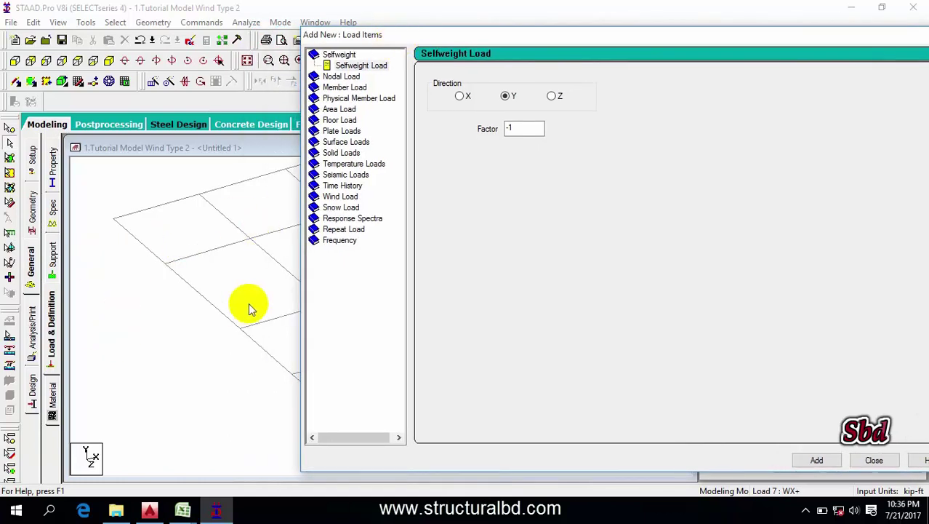
left_click(347, 89)
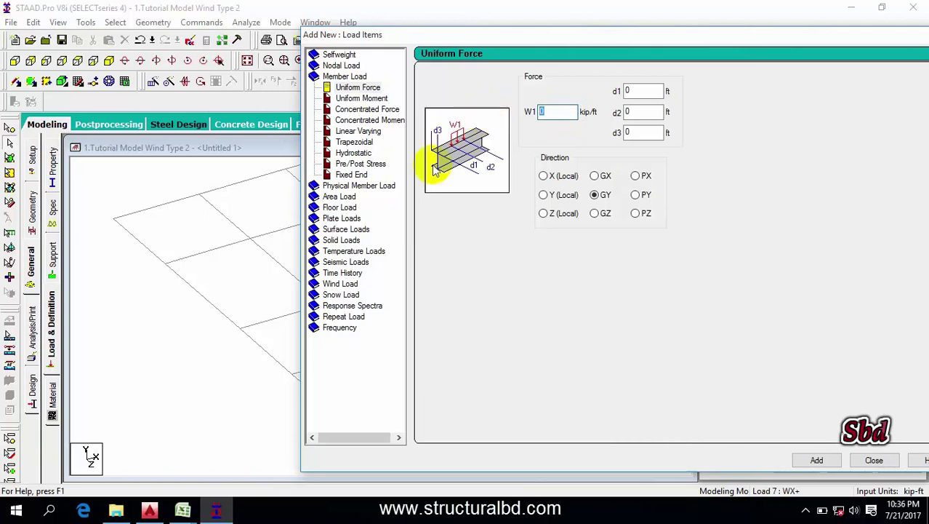
left_click(595, 176)
Step: Switch to the Wind Load workbook in Excel, examine the short-direction floor loads in P6:P10, and return to STAAD.Pro
left_click(182, 509)
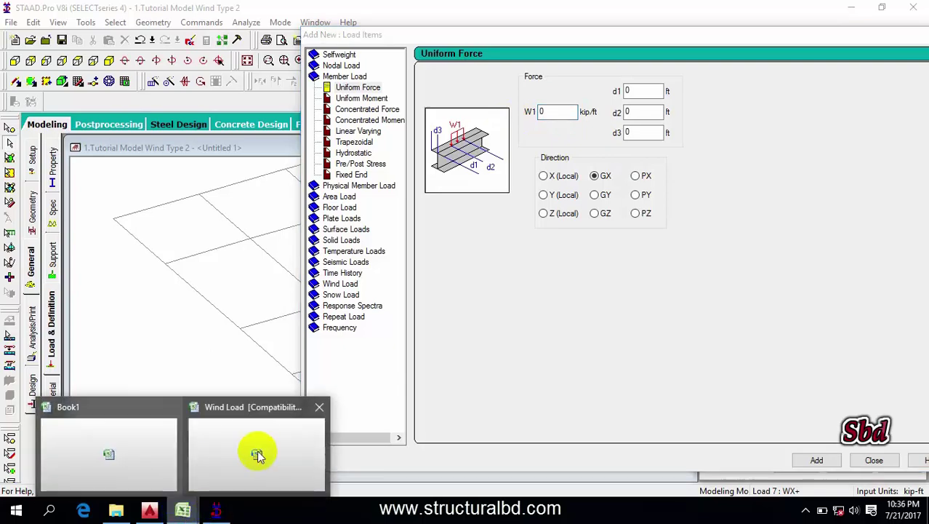
left_click(203, 450)
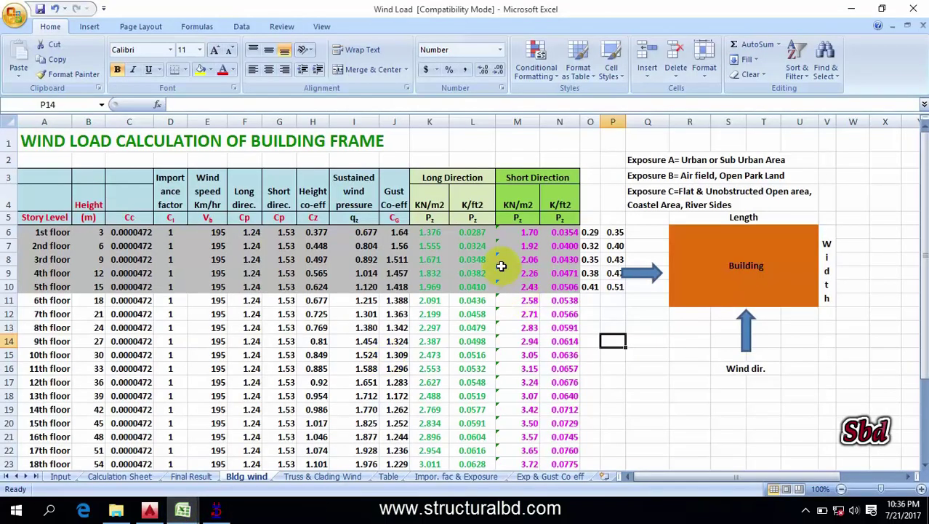
left_click(615, 232)
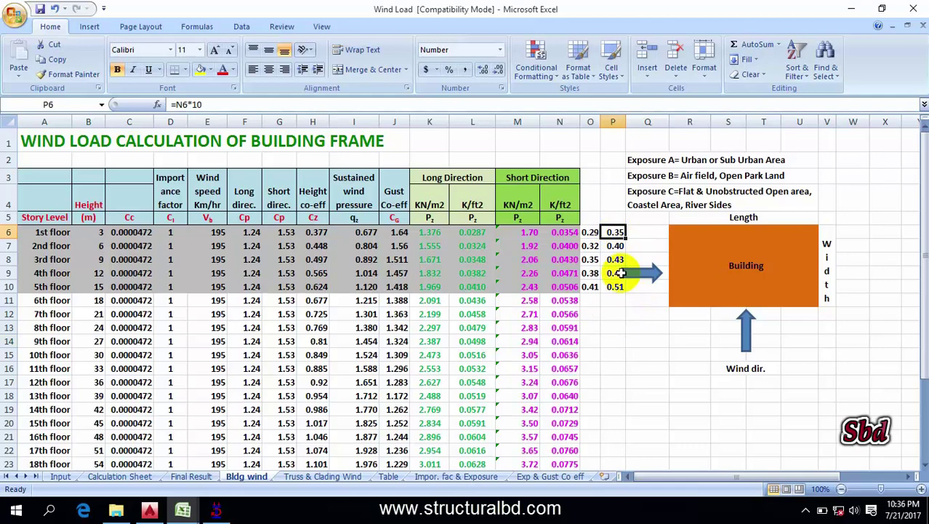
left_click(216, 509)
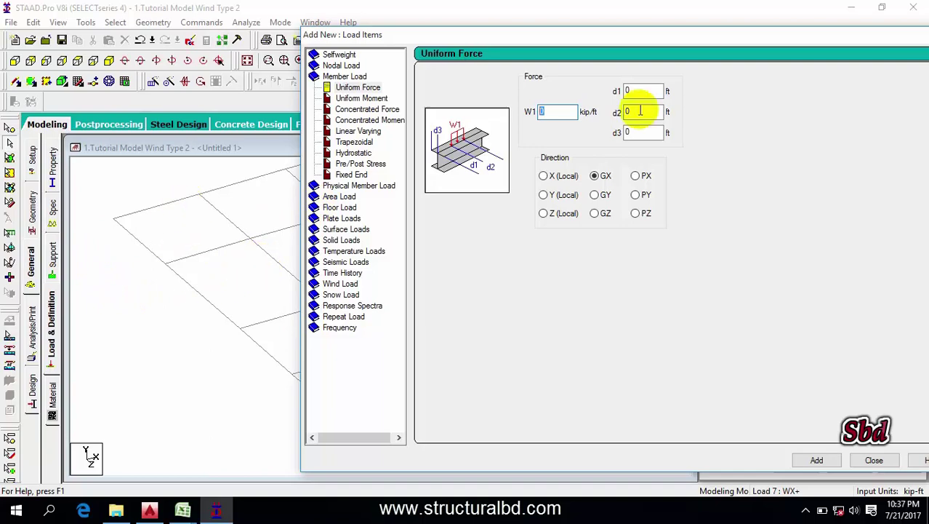
mouse_move(183, 514)
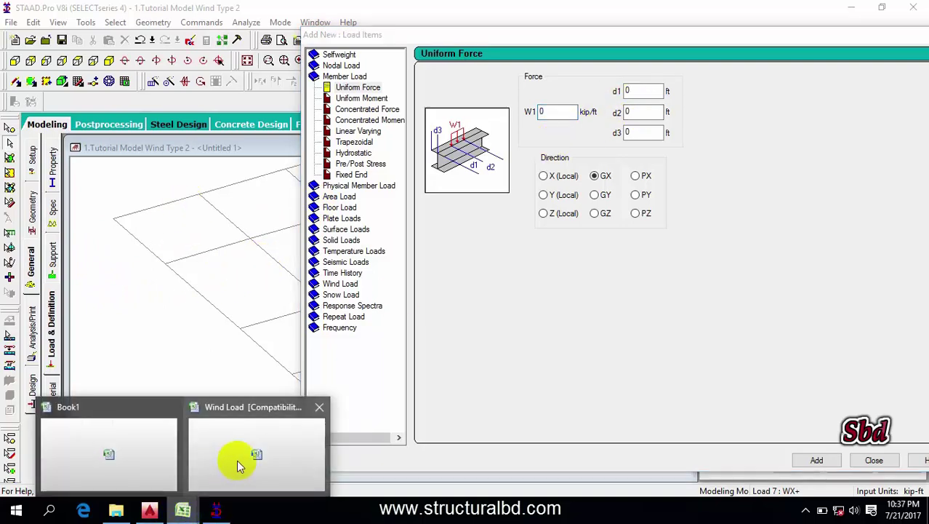
left_click(224, 465)
left_click(616, 248)
left_click(624, 232)
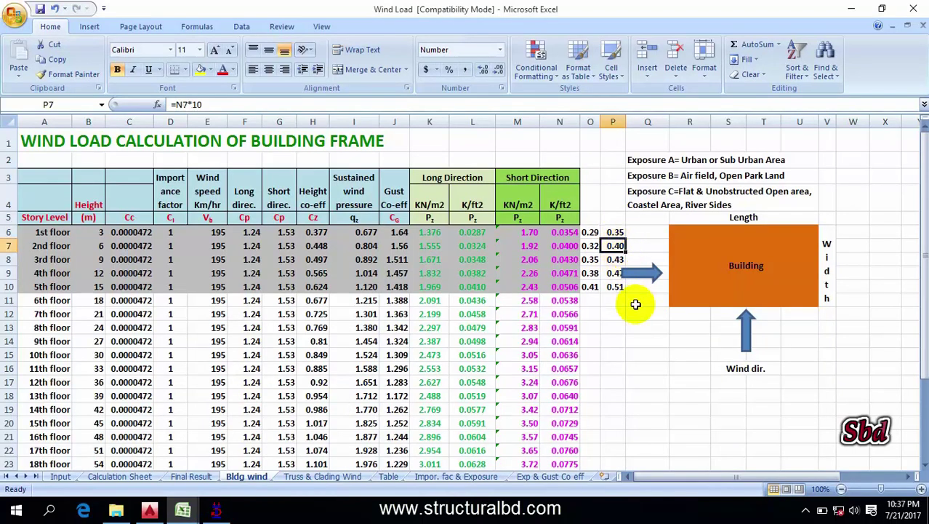
left_click(616, 260)
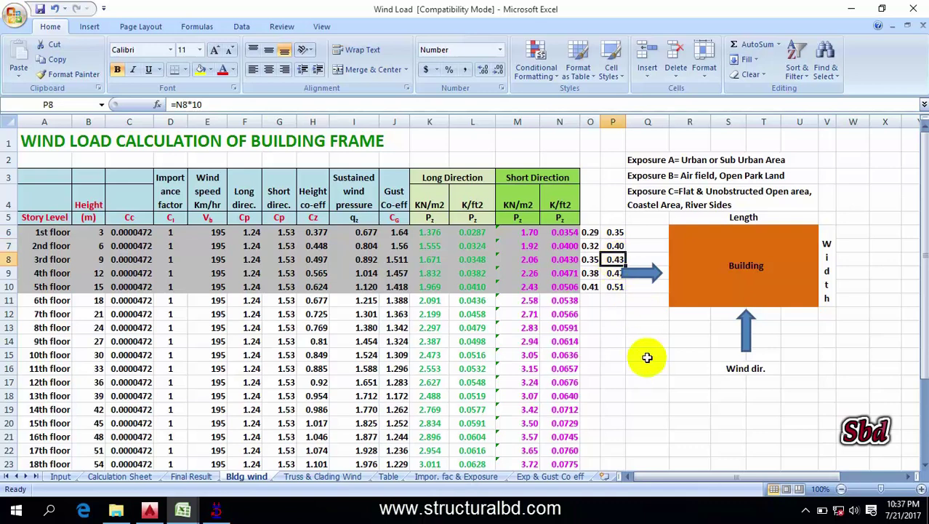
left_click(614, 275)
left_click(615, 288)
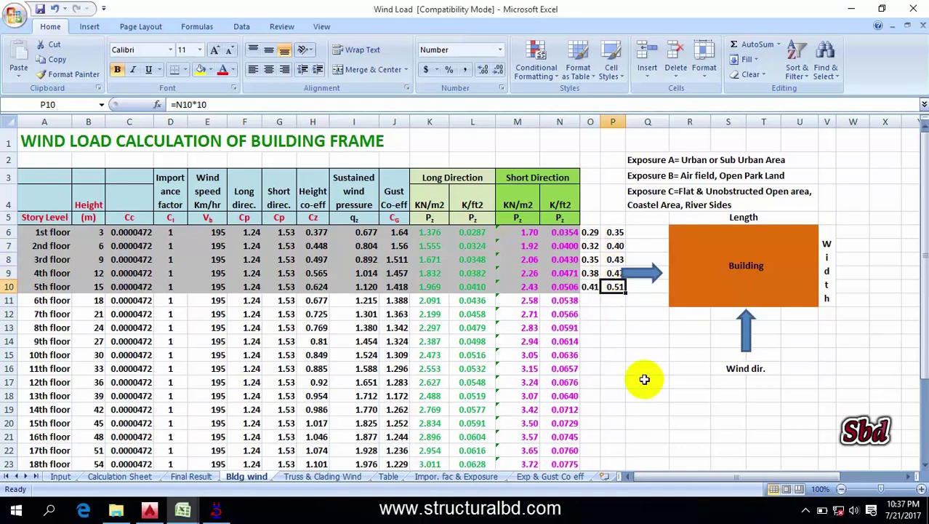
left_click(646, 380)
mouse_move(188, 512)
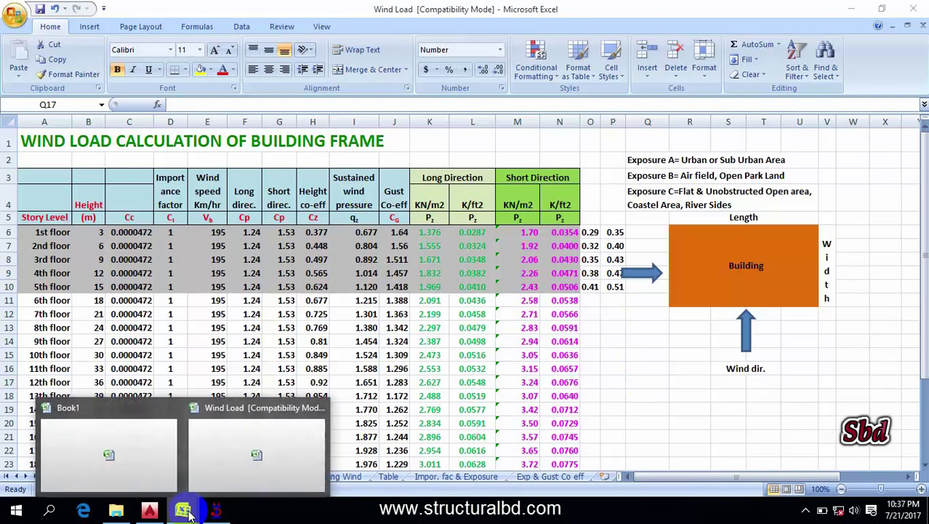
left_click(216, 510)
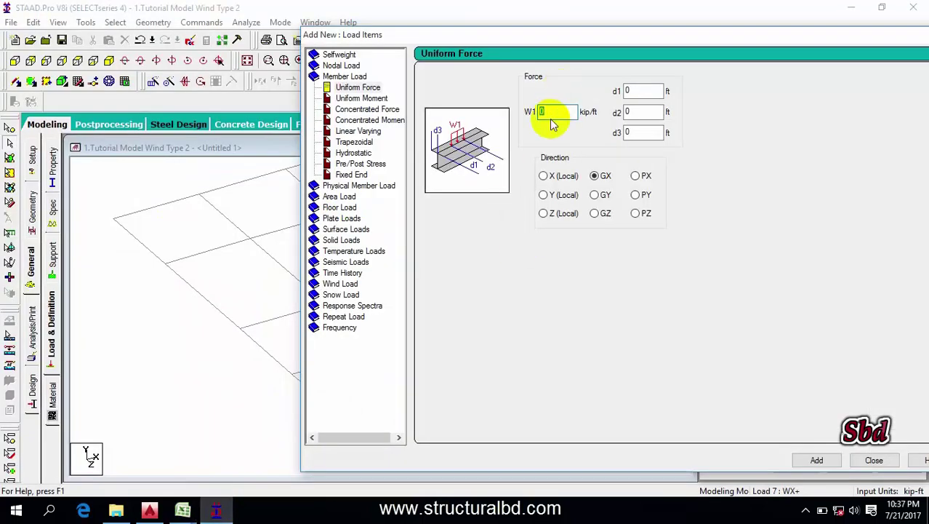
Step: Add the GX uniform force of 0.35 kip/ft to load case 7: WX+ and select the first beam on the floor's negative-X edge
type(".35")
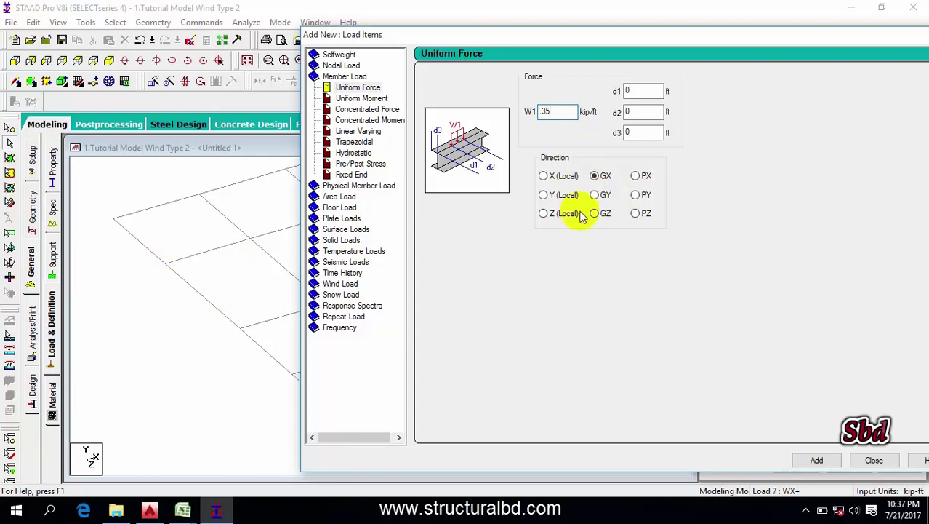
left_click_drag(527, 41, 369, 24)
left_click(658, 444)
left_click(716, 442)
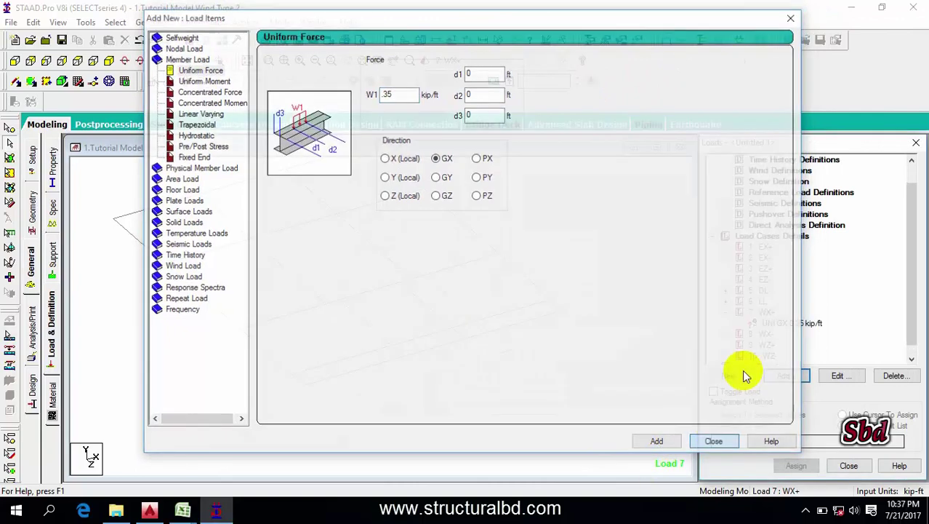
left_click(135, 238)
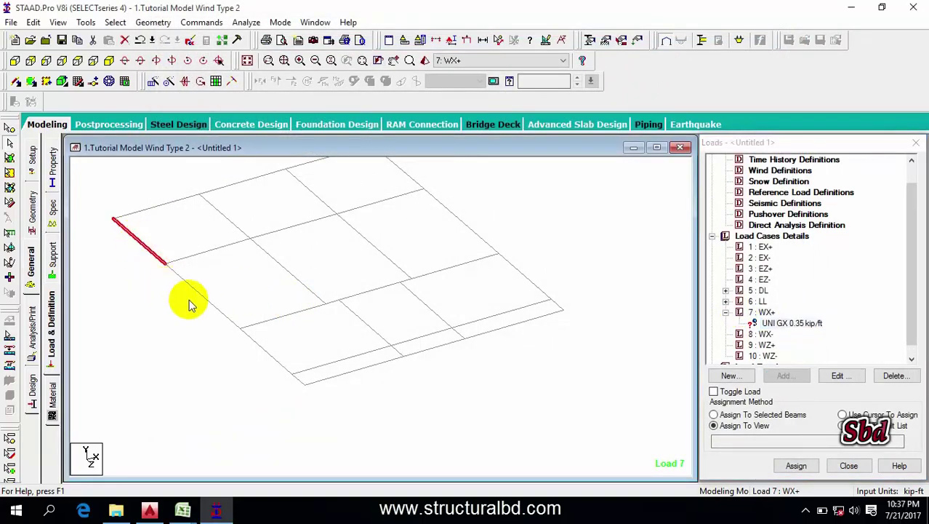
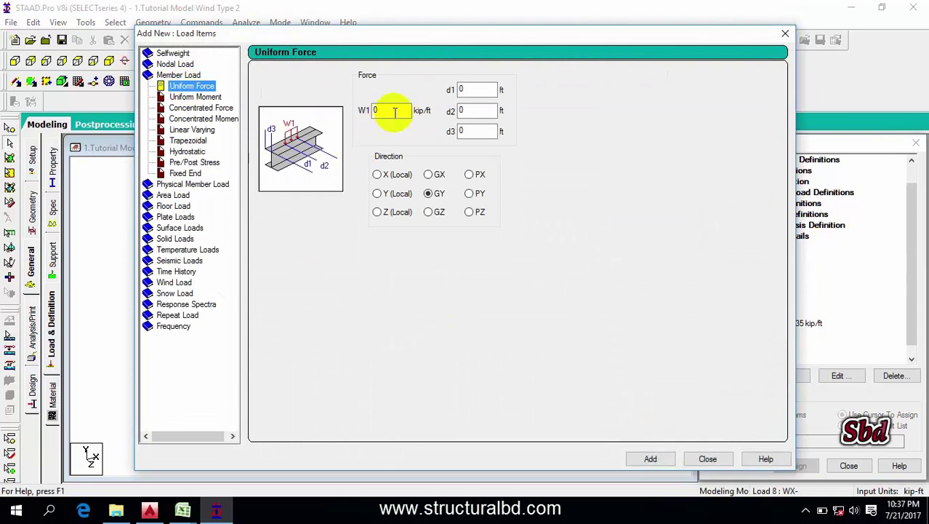
Step: Add a -0.35 kip/ft GX uniform force to load case 8: WX- and assign it to the beams along the floor's positive-X edge
double_click(392, 110)
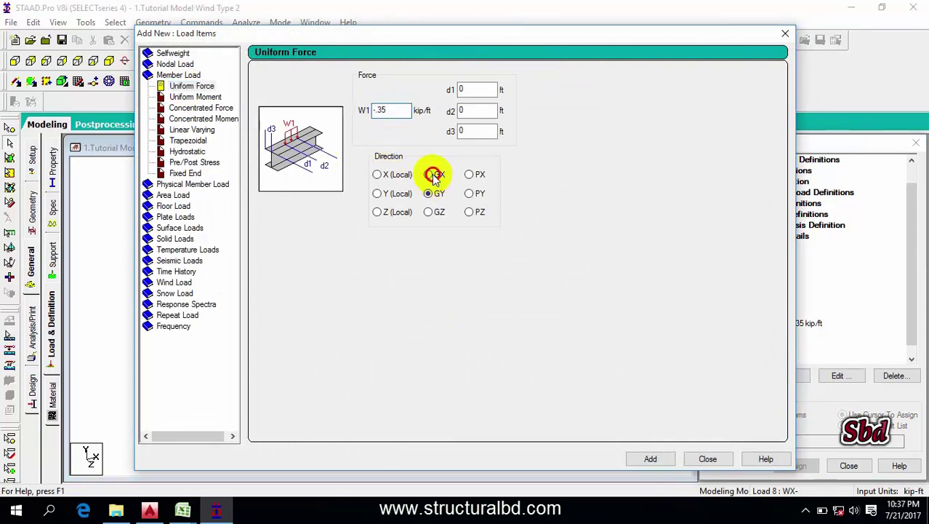
left_click(709, 459)
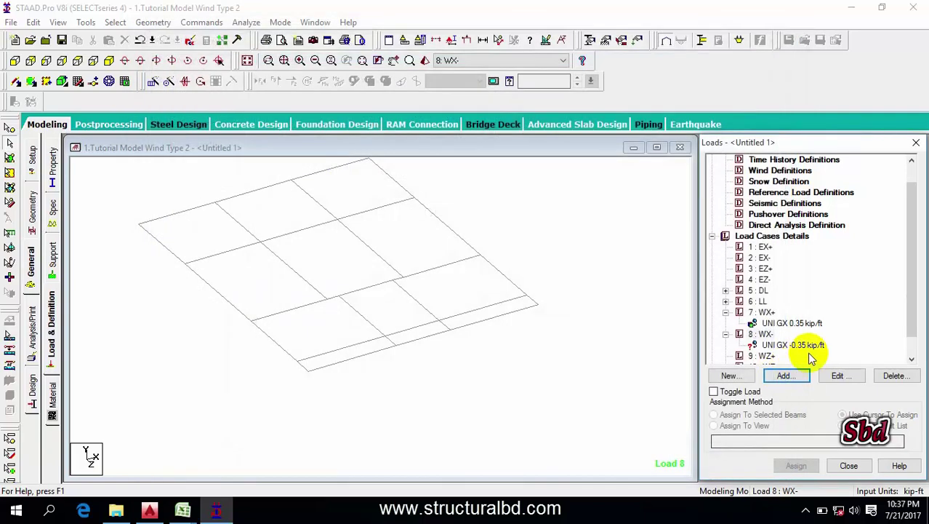
left_click(782, 345)
left_click(448, 226)
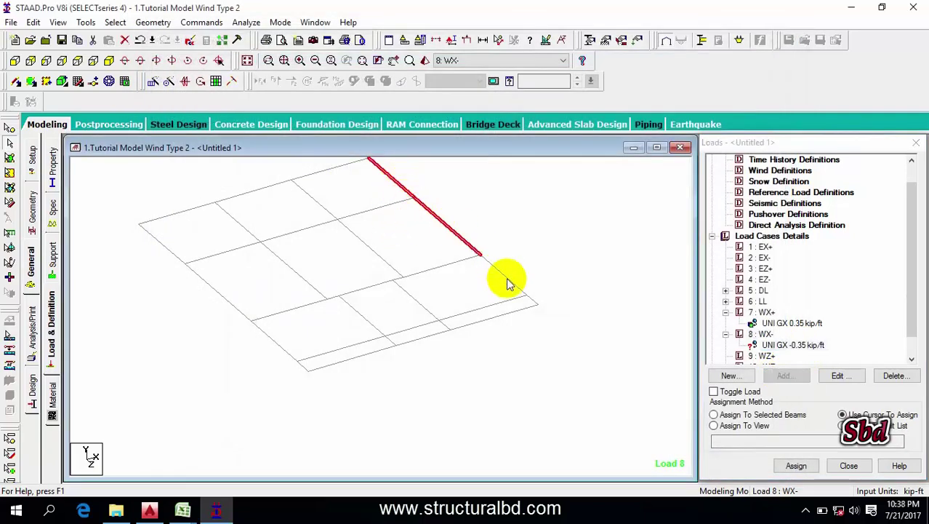
left_click(509, 280)
left_click(715, 414)
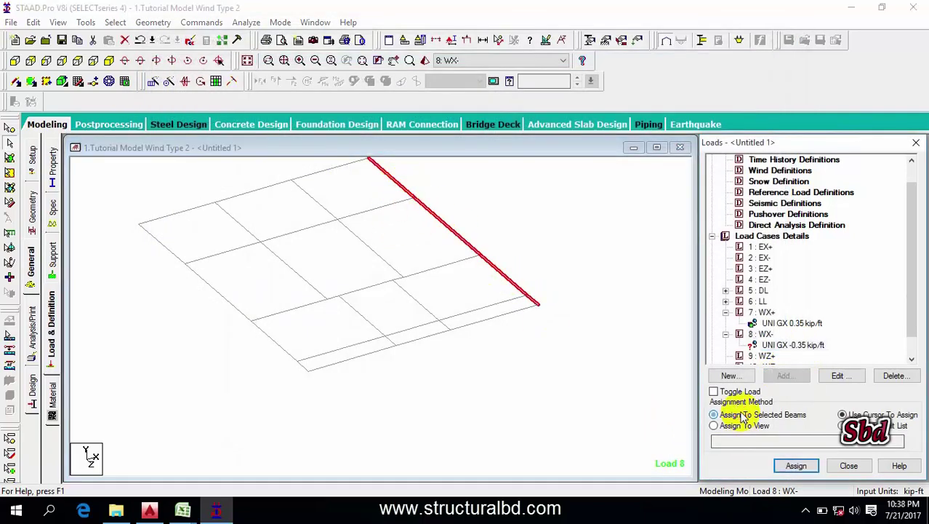
left_click(795, 465)
left_click(824, 343)
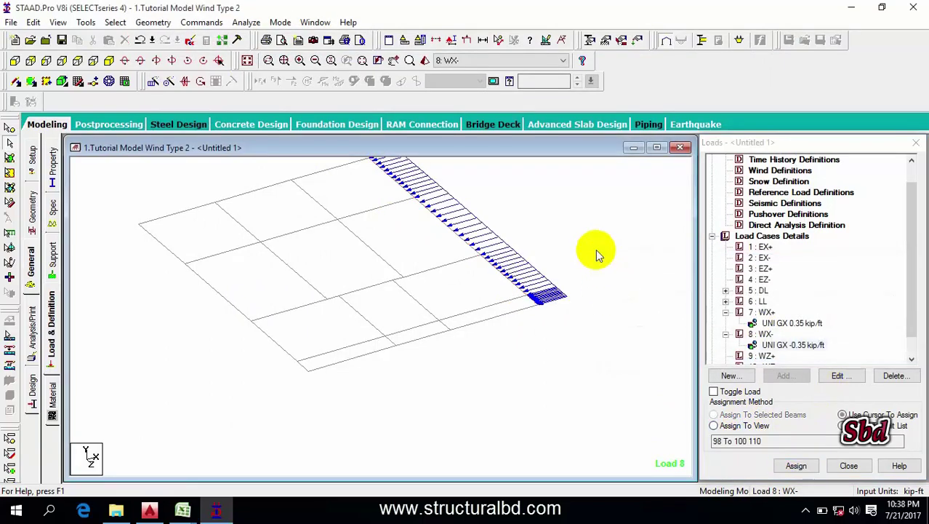
Step: Check O6 in the Excel Wind Load workbook, then in STAAD.Pro add a 0.29 kip/ft GZ uniform force to load case 9: WZ+
left_click(765, 335)
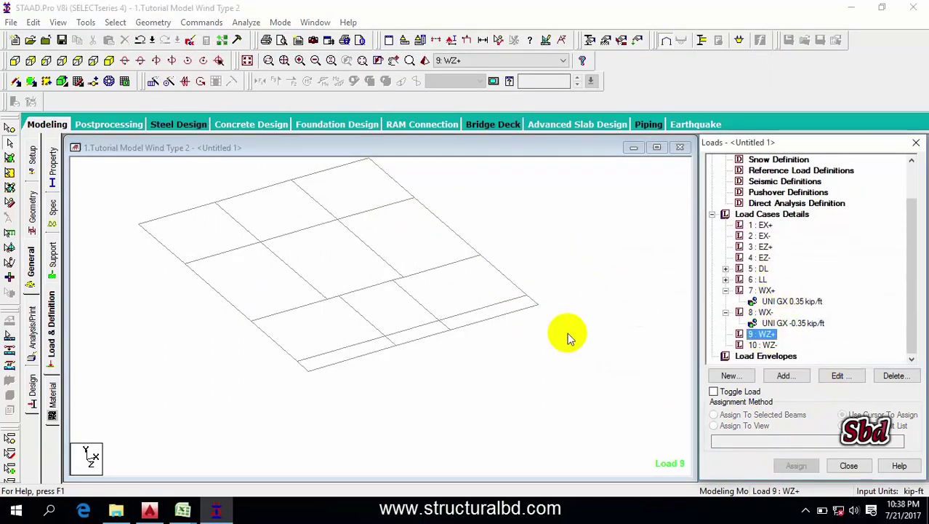
mouse_move(183, 512)
left_click(213, 451)
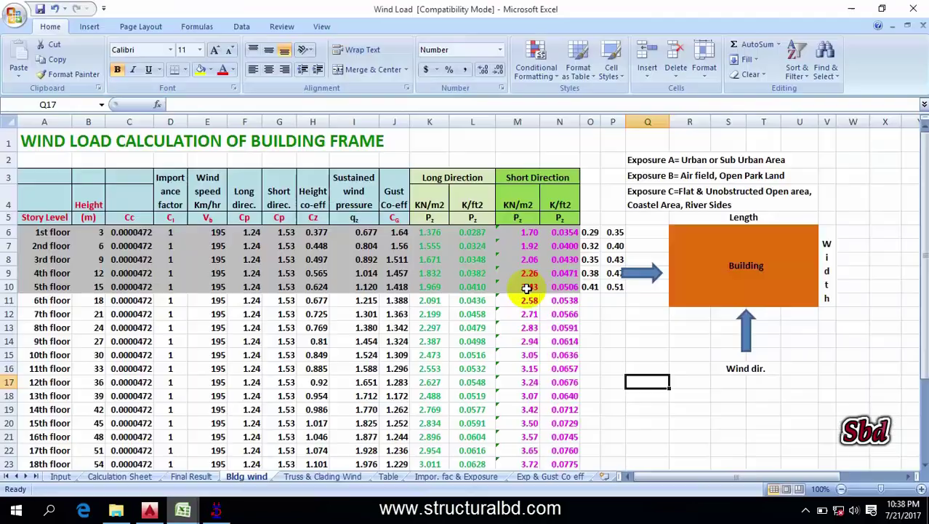
left_click(591, 232)
left_click(220, 512)
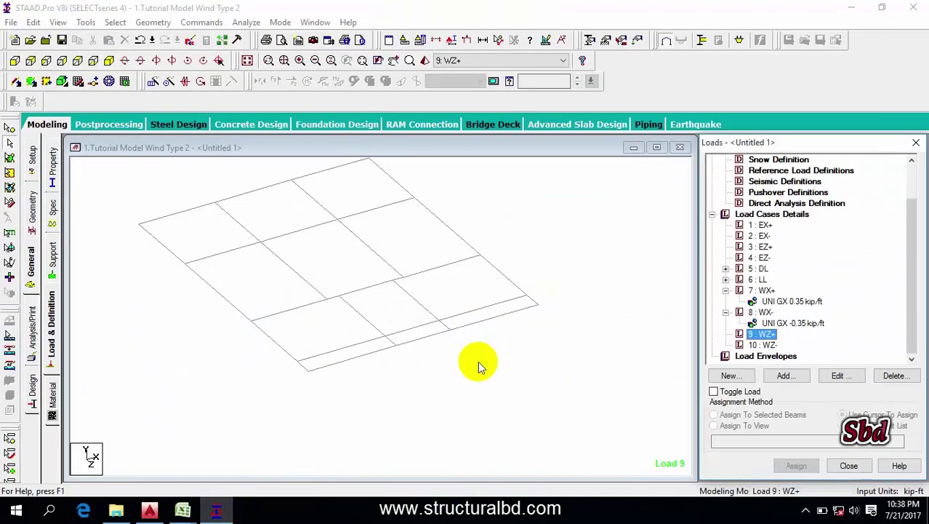
left_click(787, 377)
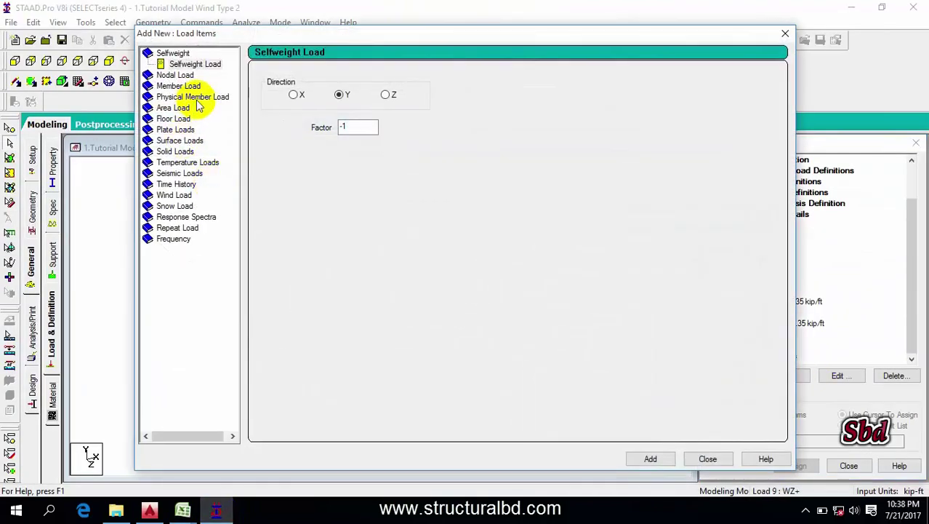
left_click(178, 86)
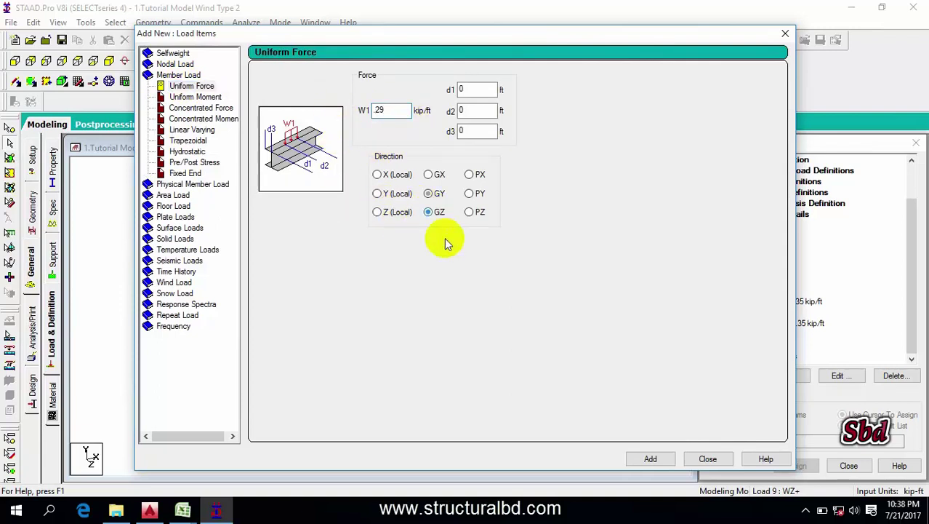
left_click(643, 458)
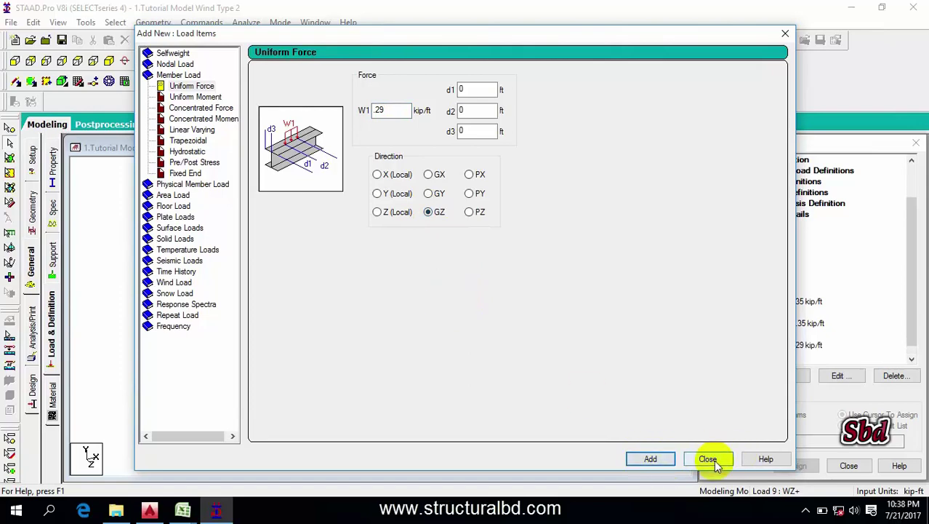
left_click(710, 459)
Step: Assign the 0.29 kip/ft GZ uniform force of load case 9: WZ+ to the three beams along the floor's negative-Z edge
left_click(176, 213)
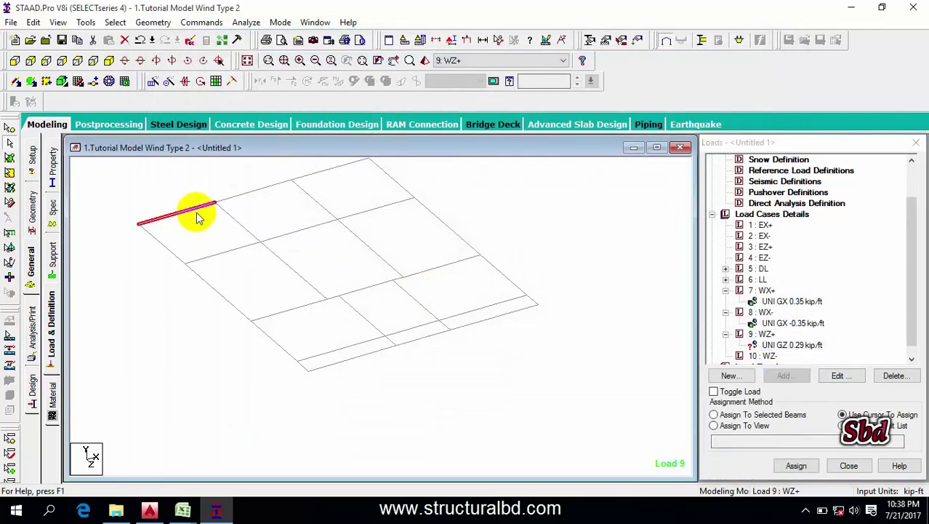
left_click(249, 192)
left_click(320, 171)
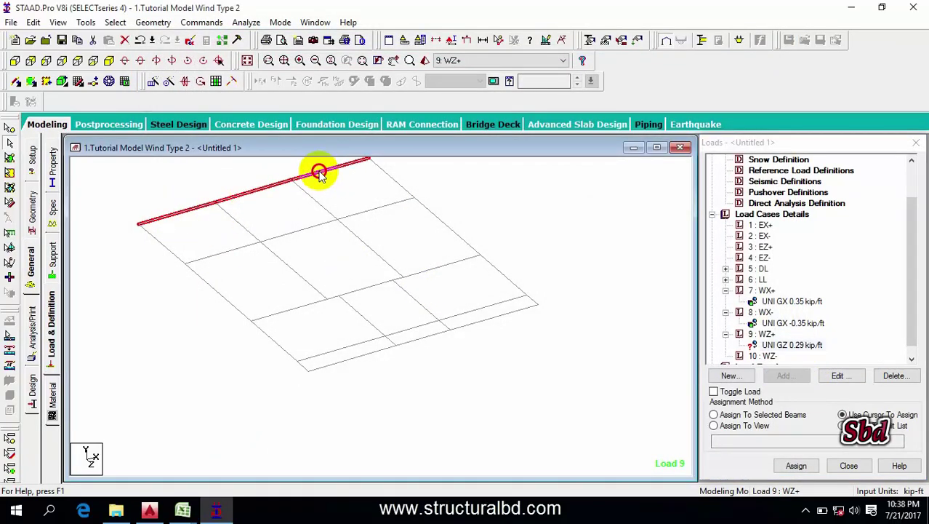
left_click(734, 417)
left_click(796, 465)
left_click(826, 345)
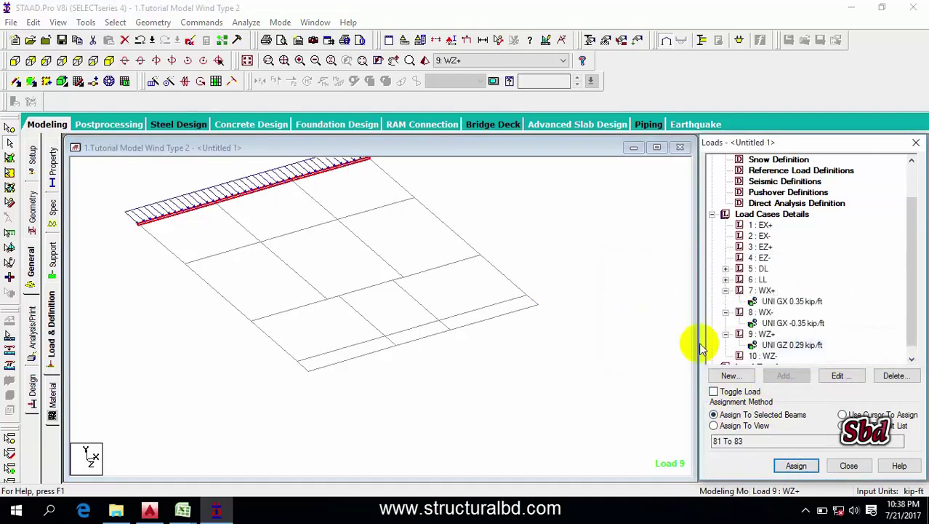
Step: Add a -0.29 kip/ft GZ uniform force to load case 10: WZ-
scroll(822, 329, "down", 1)
left_click(763, 345)
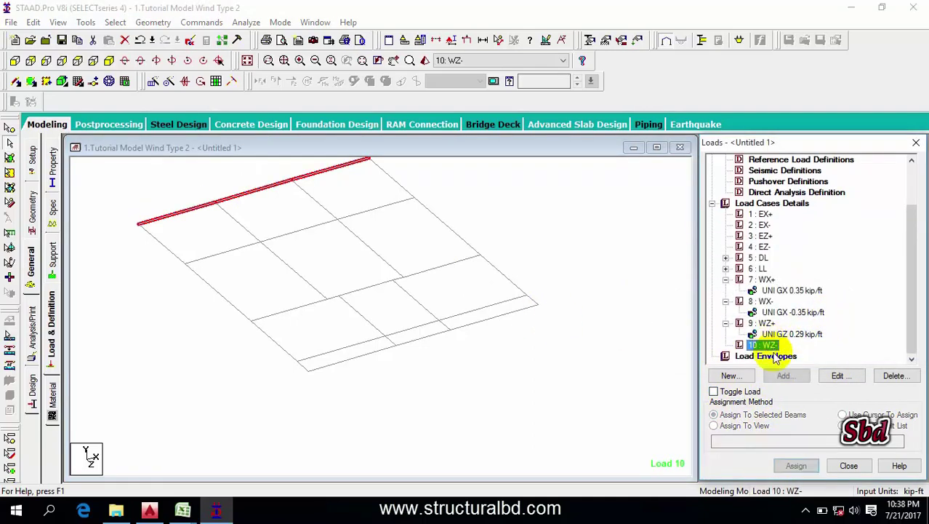
left_click(794, 378)
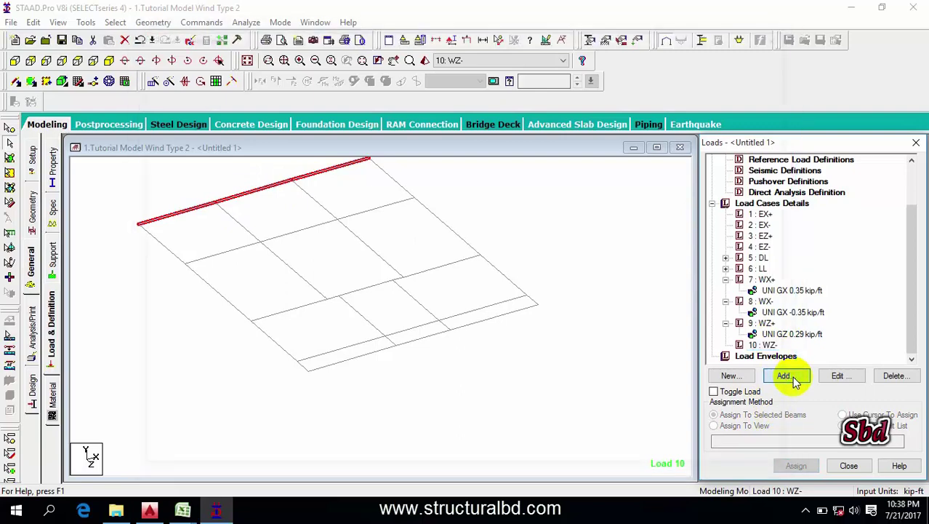
left_click(178, 86)
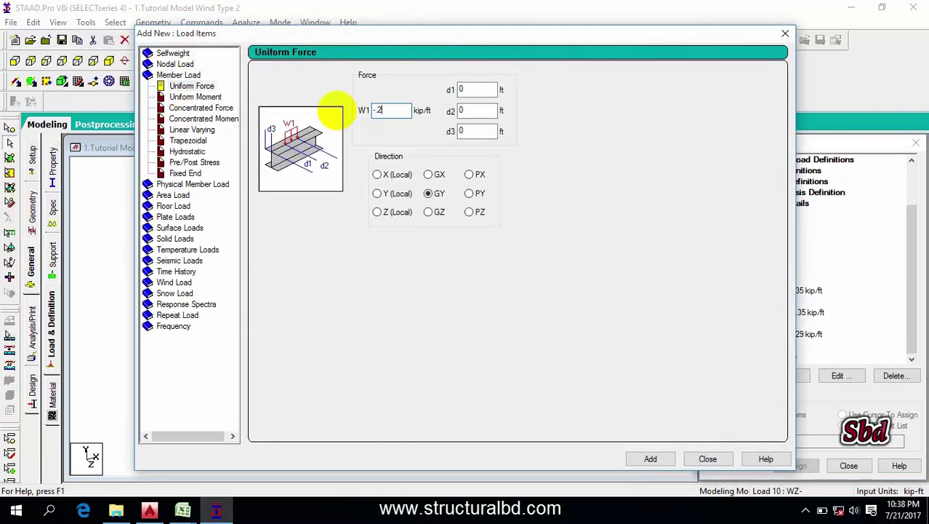
left_click(429, 213)
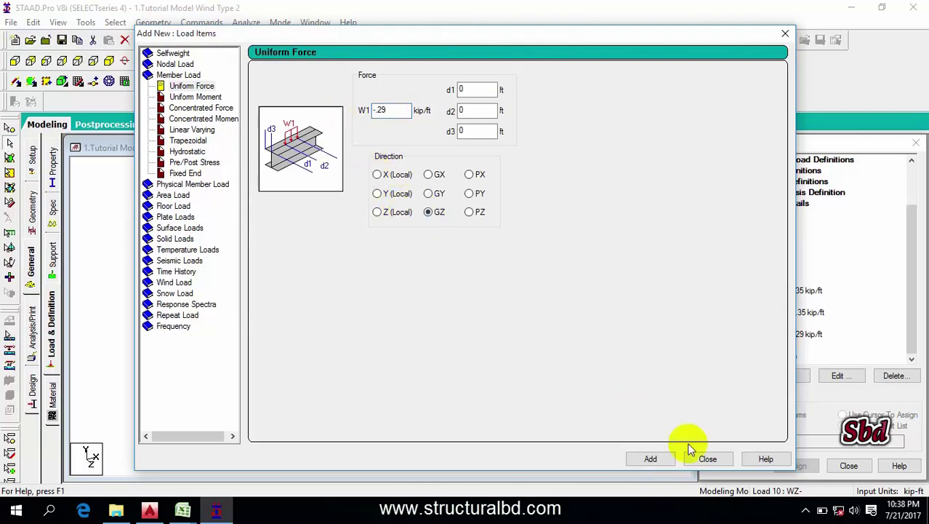
left_click(658, 460)
left_click(709, 460)
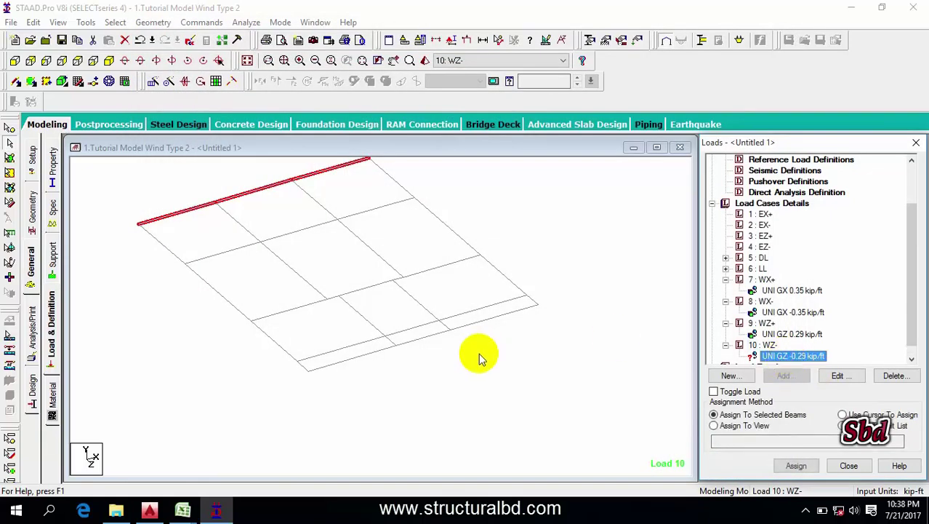
Step: Assign the -0.29 kip/ft GZ uniform force to the three beams along the floor's positive-Z edge
left_click(308, 313)
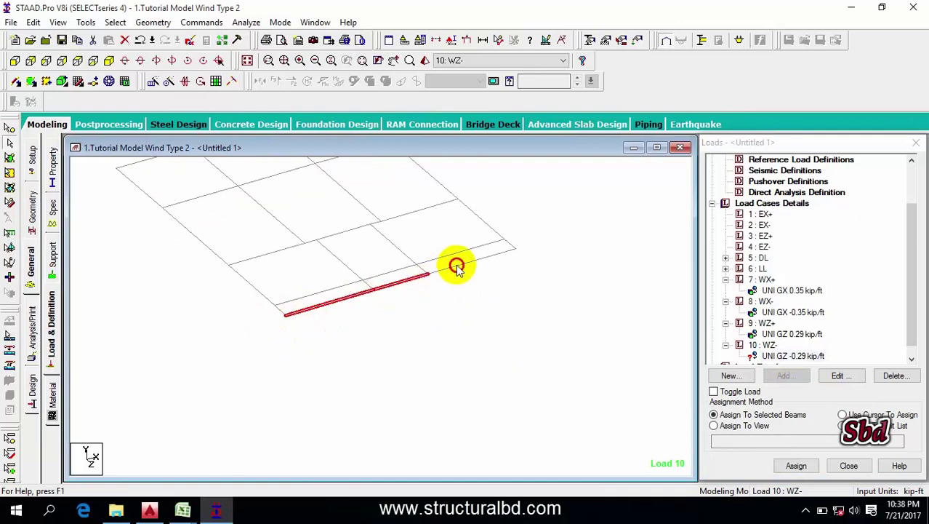
left_click(796, 465)
left_click(823, 342)
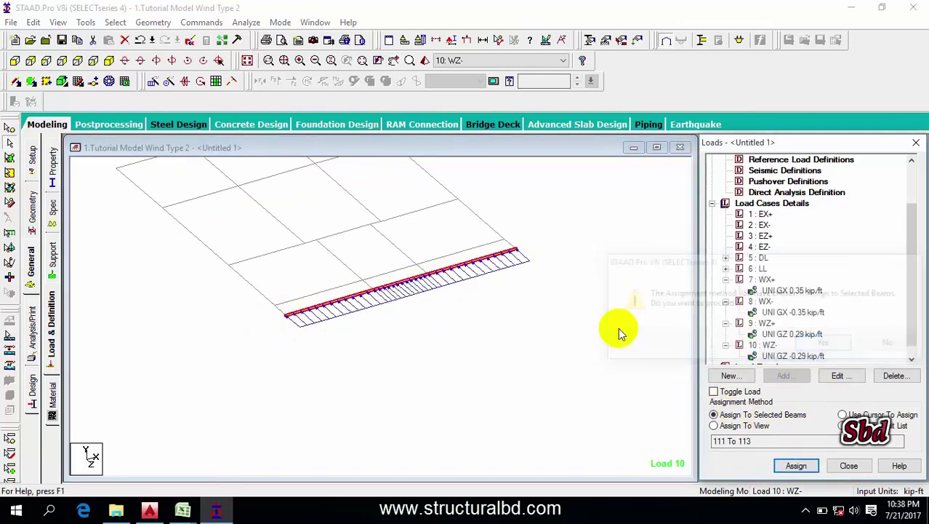
left_click_drag(554, 303, 552, 339)
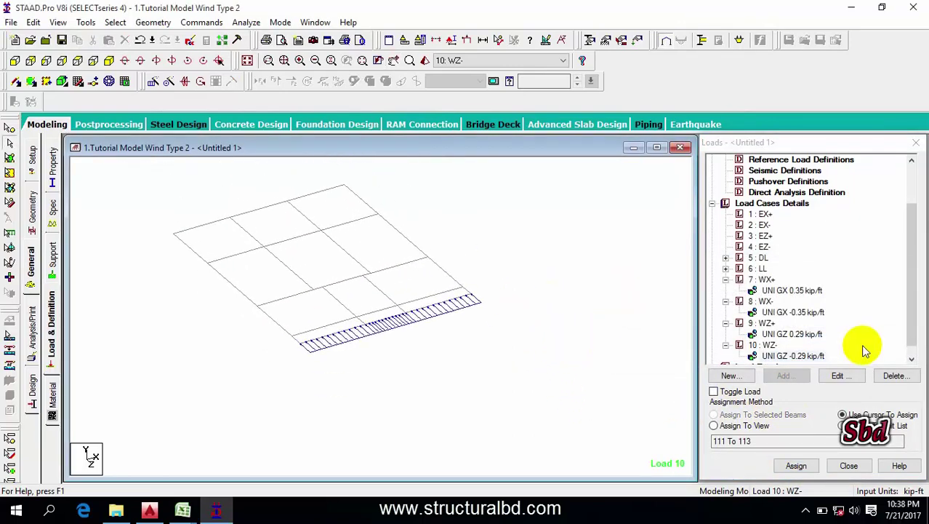
Step: Review the assigned uniform forces of load cases WX+, WX-, WZ+ and WZ- on the floor's edge beams
left_click(909, 259)
left_click(604, 255)
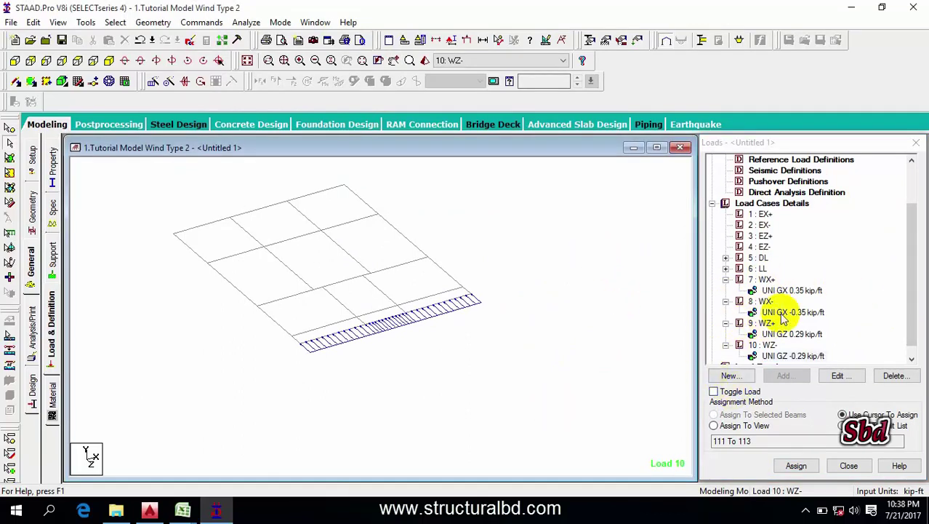
left_click(786, 290)
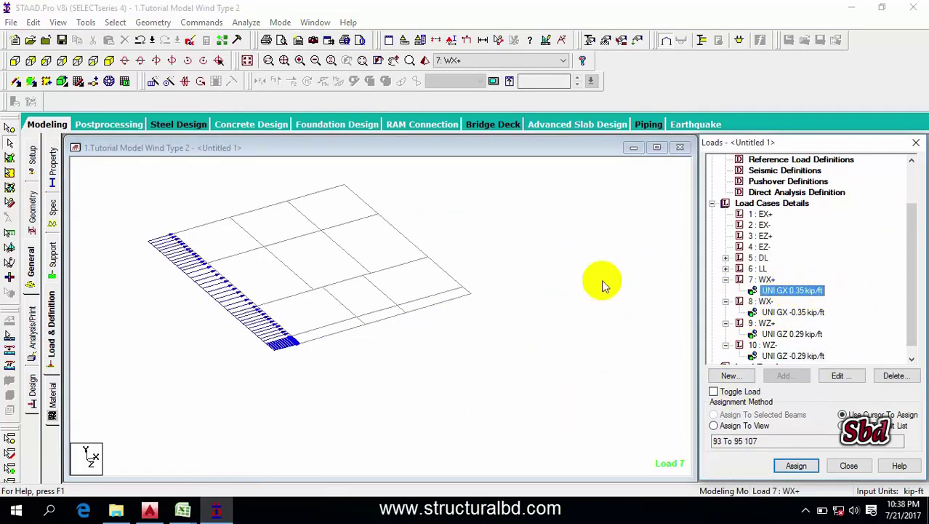
left_click(514, 327)
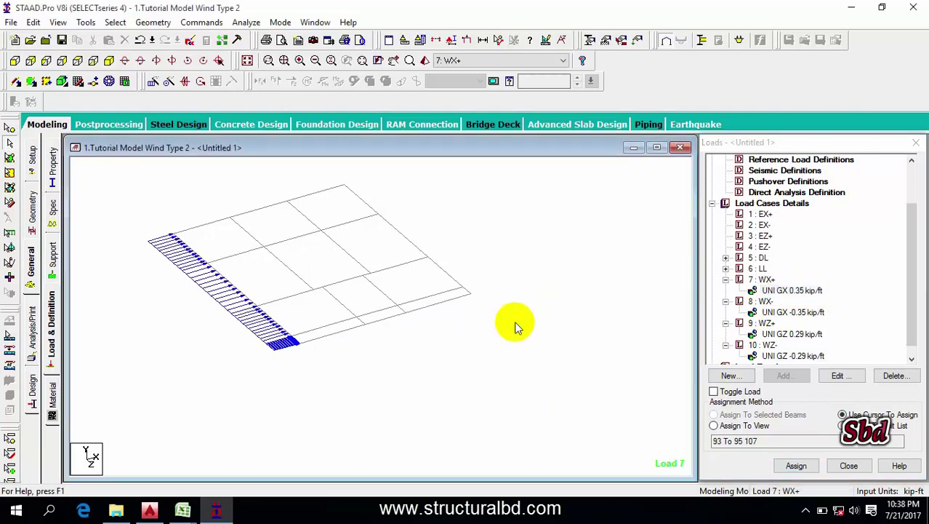
left_click(800, 312)
left_click(800, 335)
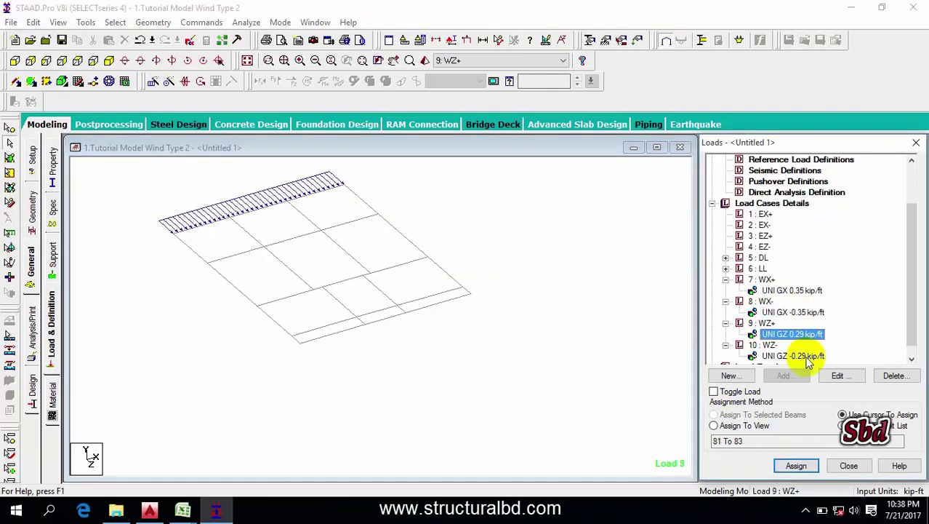
left_click(804, 355)
left_click(632, 298)
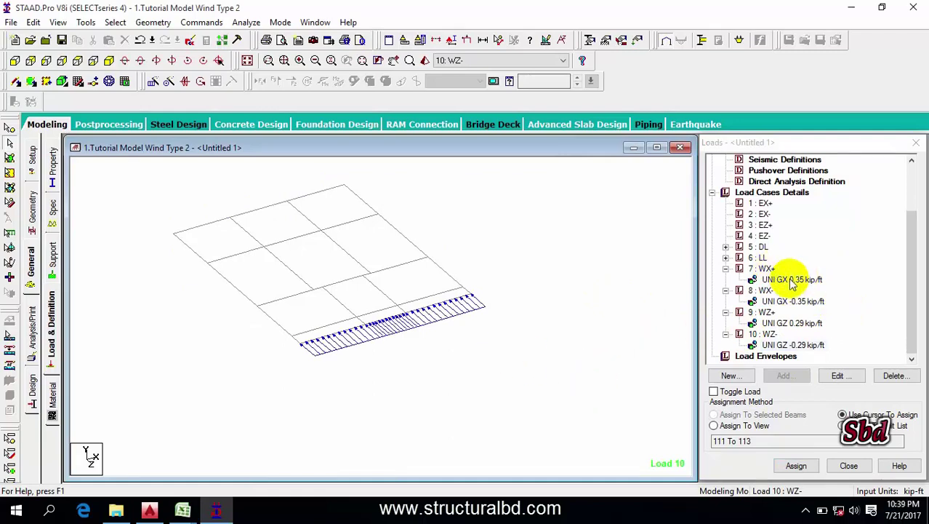
left_click(792, 281)
left_click(604, 331)
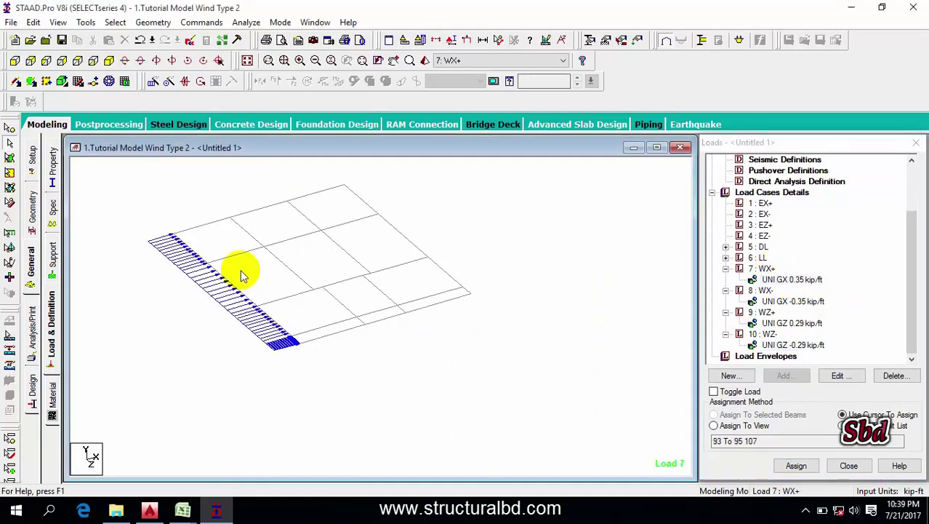
Step: Examine the nodes and the first beam along the floor's negative-X edge under the WX+ uniform force
scroll(243, 275, "up", 3)
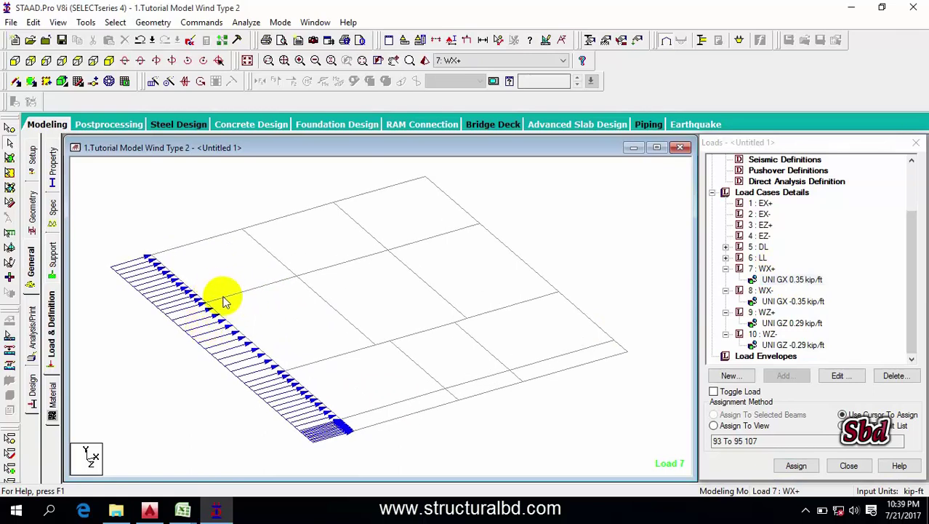
left_click(223, 297)
middle_click_drag(250, 313, 362, 322)
left_click(270, 320)
left_click(10, 128)
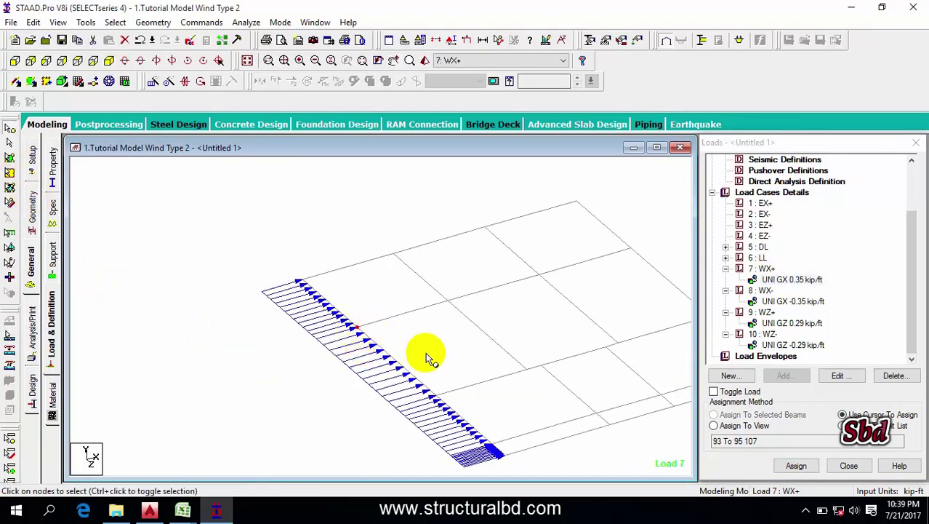
middle_click_drag(425, 357, 415, 334)
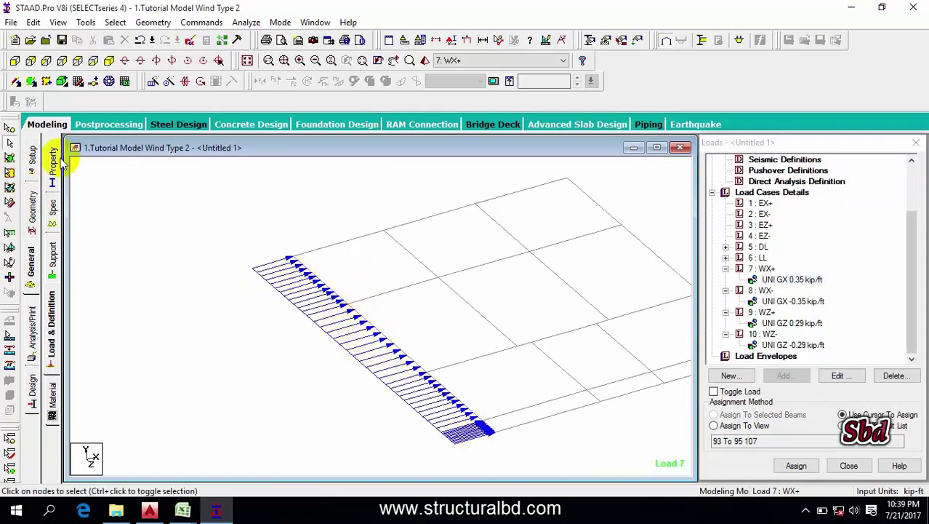
left_click(10, 128)
left_click(348, 304)
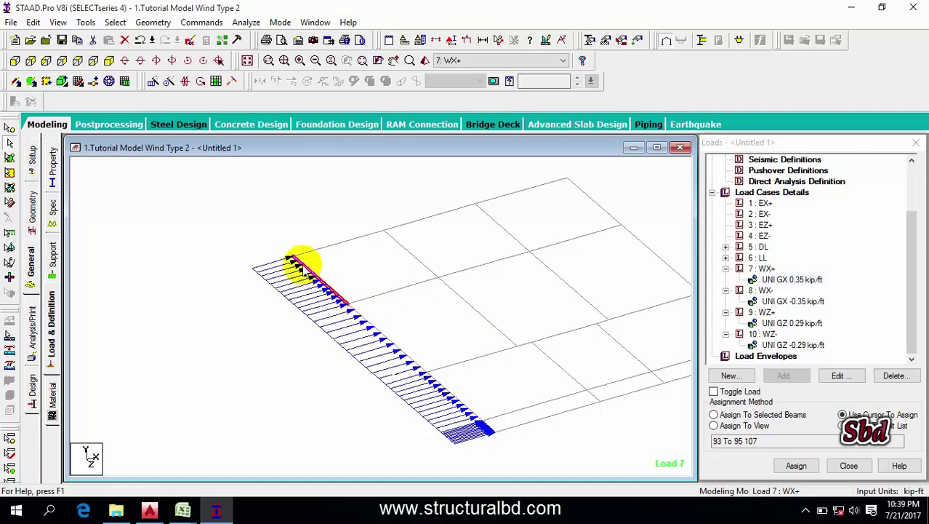
left_click(349, 283)
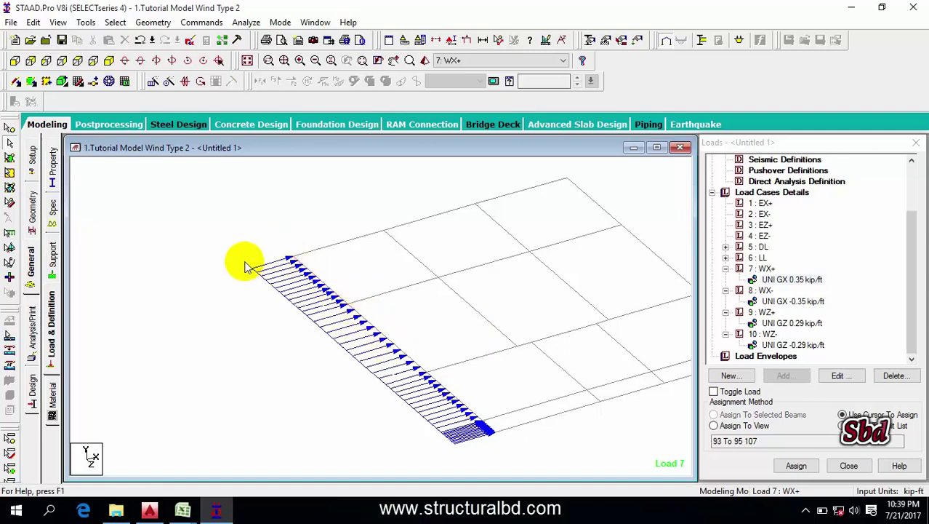
scroll(296, 257, "down", 1)
middle_click_drag(311, 263, 291, 251)
Step: Delete the uniform forces from load cases 7: WX+, 8: WX-, 9: WZ+ and 10: WZ-
left_click(792, 279)
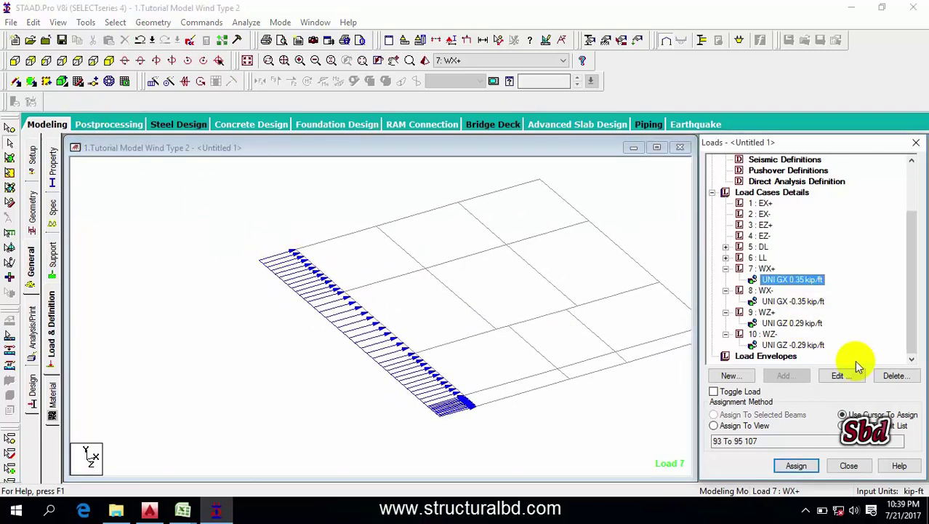
left_click(896, 376)
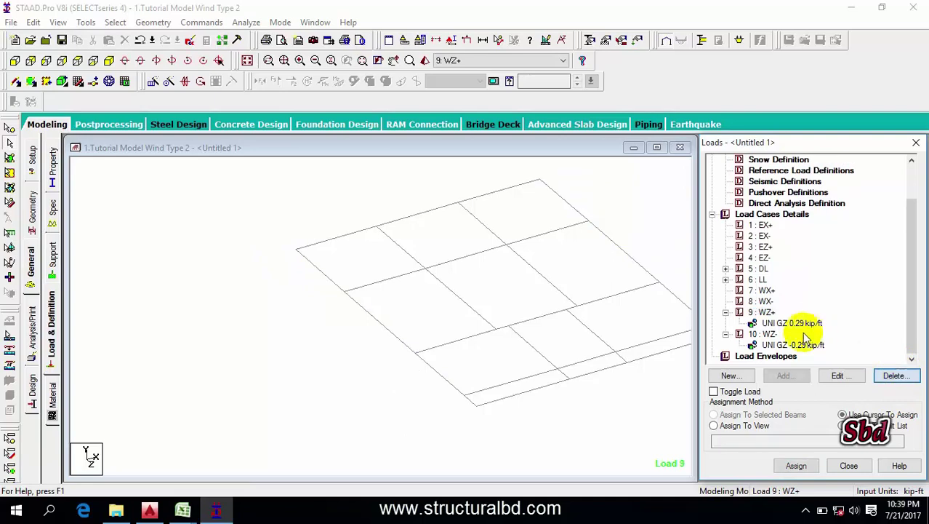
left_click(793, 323)
left_click(883, 374)
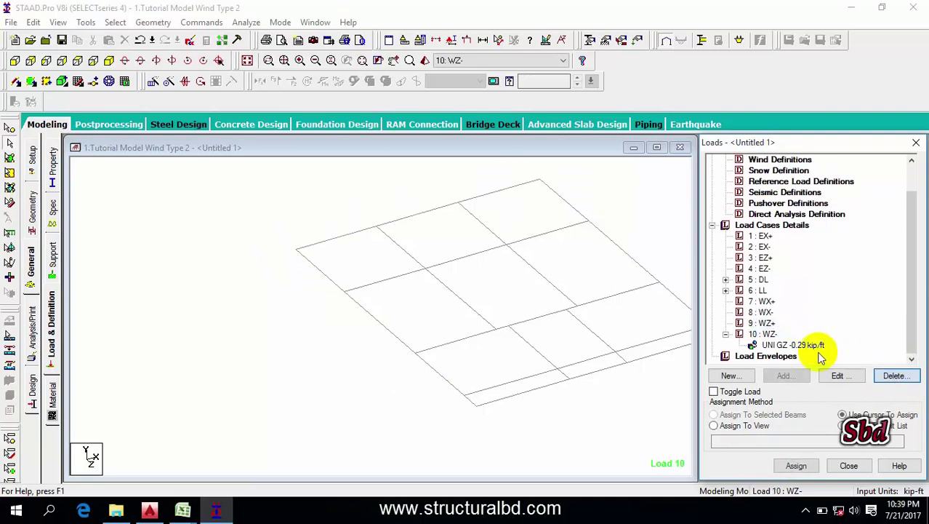
left_click(793, 344)
left_click(895, 375)
left_click(322, 378)
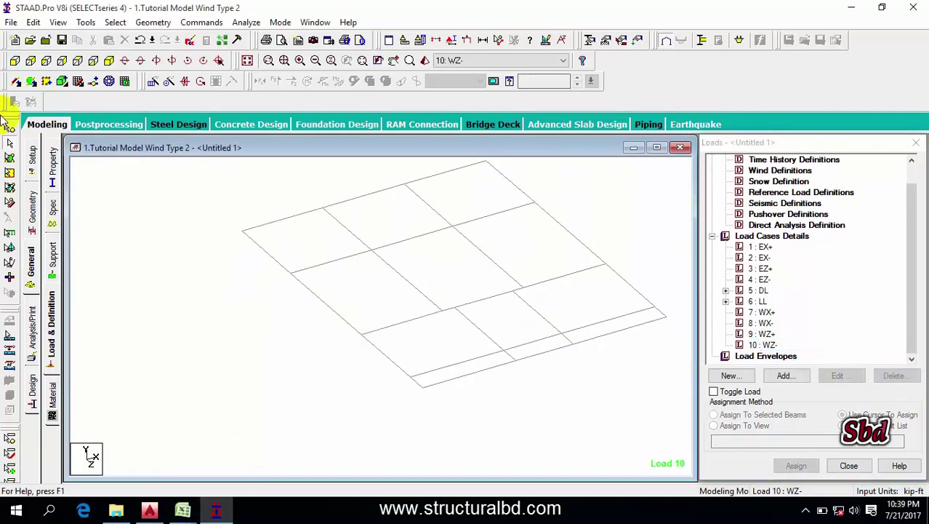
Step: Make load case 7: WX+ active and check the length of the first beam on the floor's negative-X edge in its properties
left_click(764, 312)
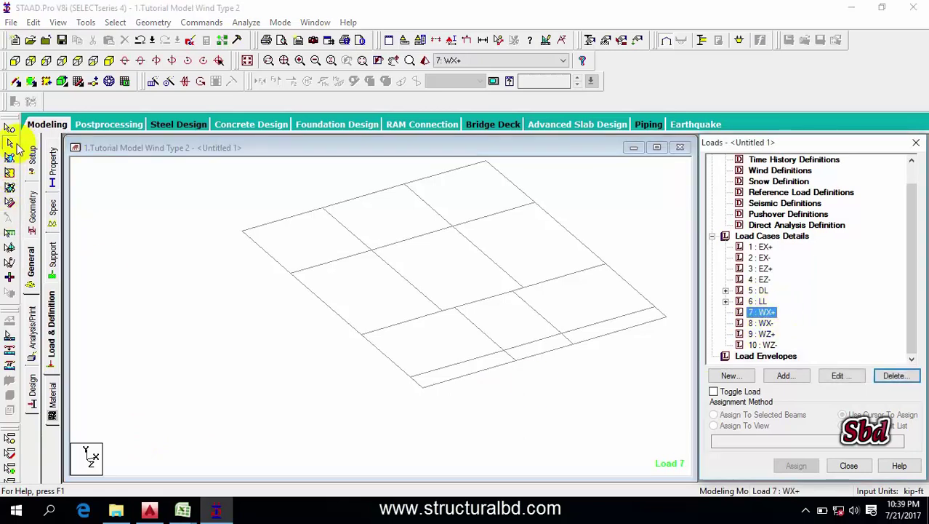
double_click(270, 253)
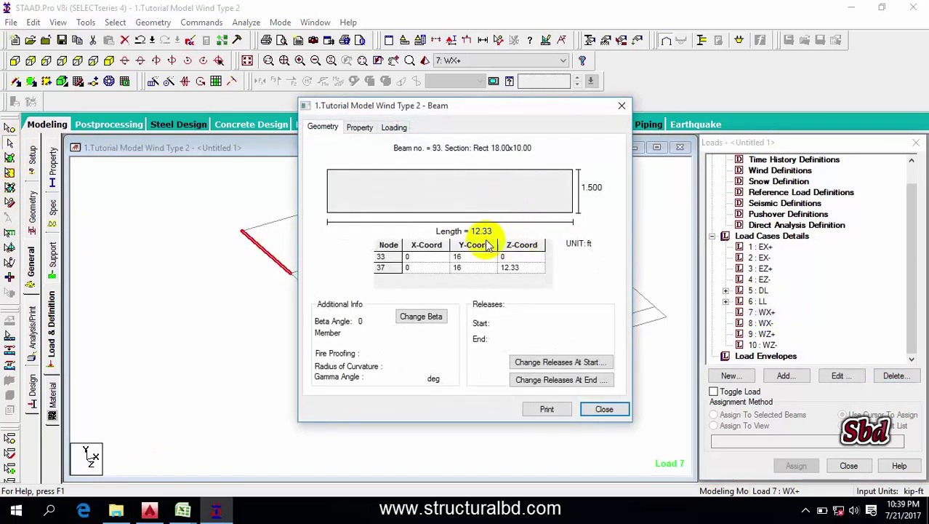
left_click(604, 409)
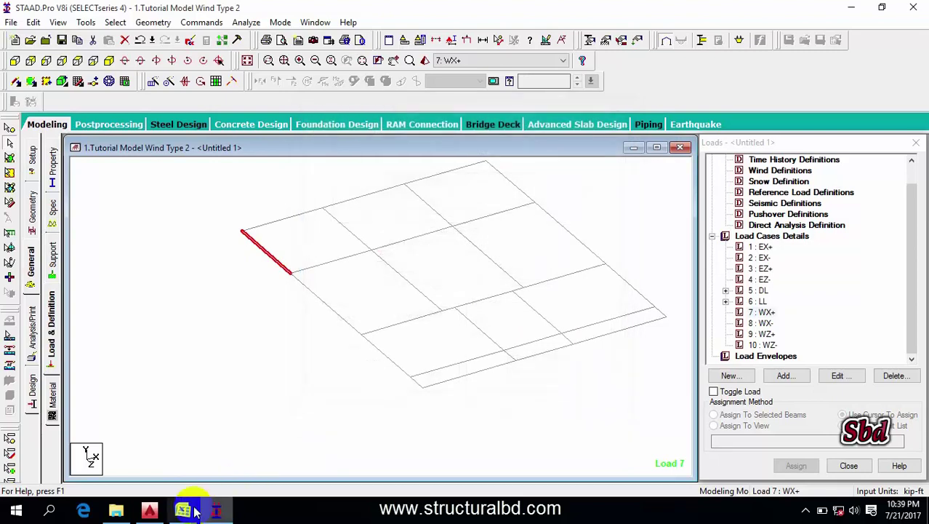
Step: Switch to the Wind Load workbook in Excel and calculate the corner joint load in W6 with =P6*12.33/2
left_click(240, 448)
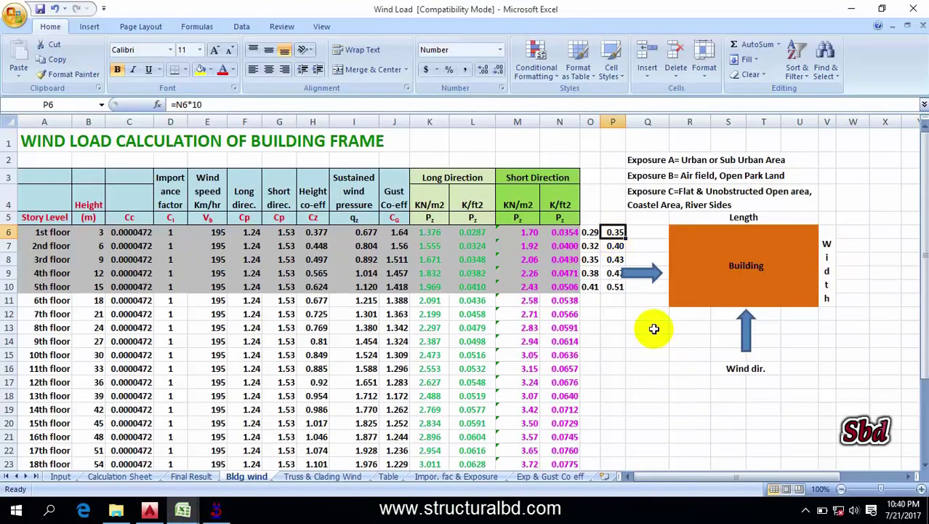
left_click(860, 224)
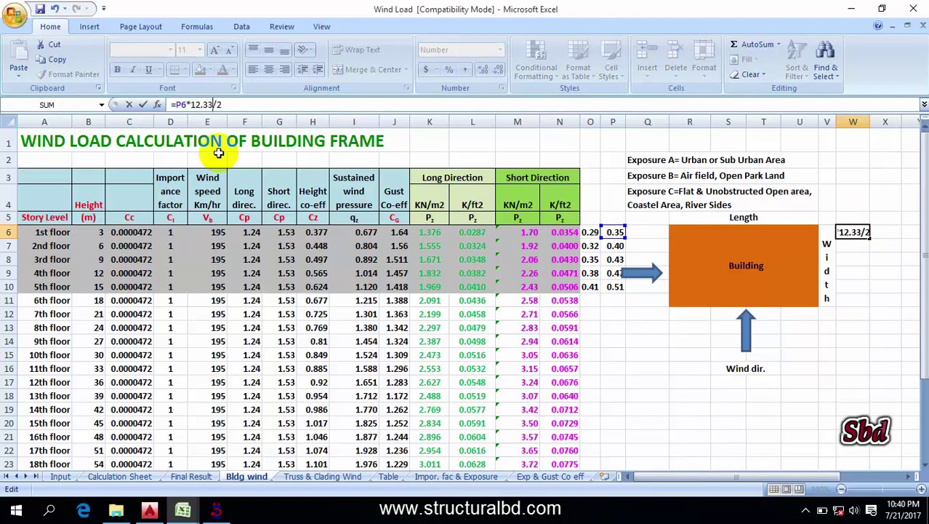
key("Return")
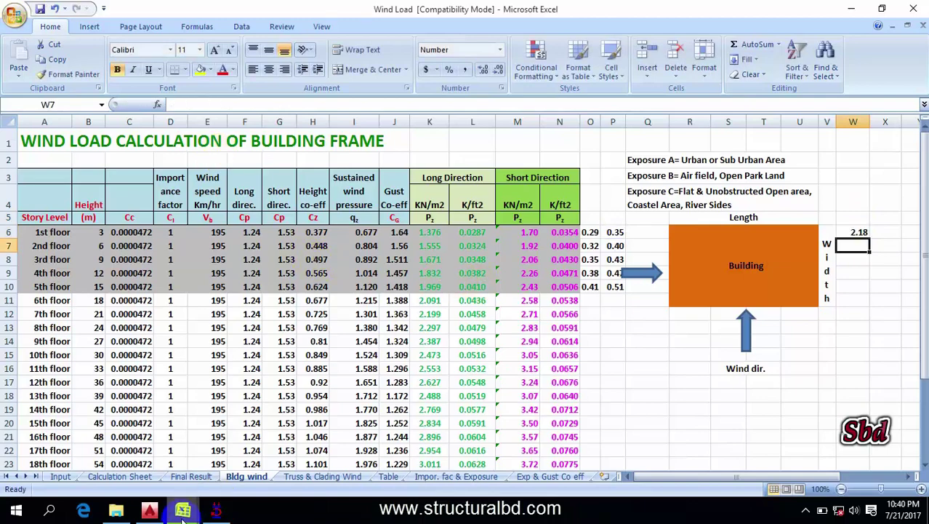
Step: Switch to STAAD.Pro and measure the combined length of the first two beams along the floor's negative-X edge
left_click(216, 514)
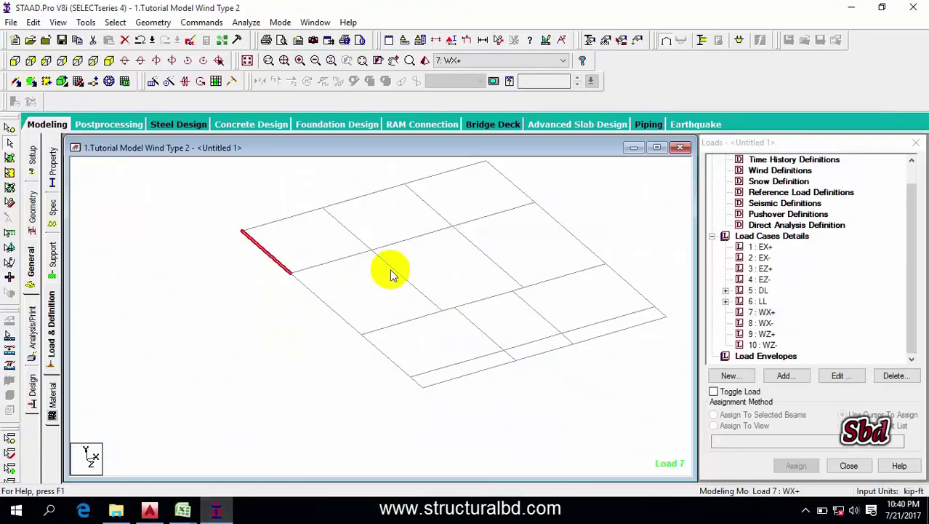
left_click(9, 140)
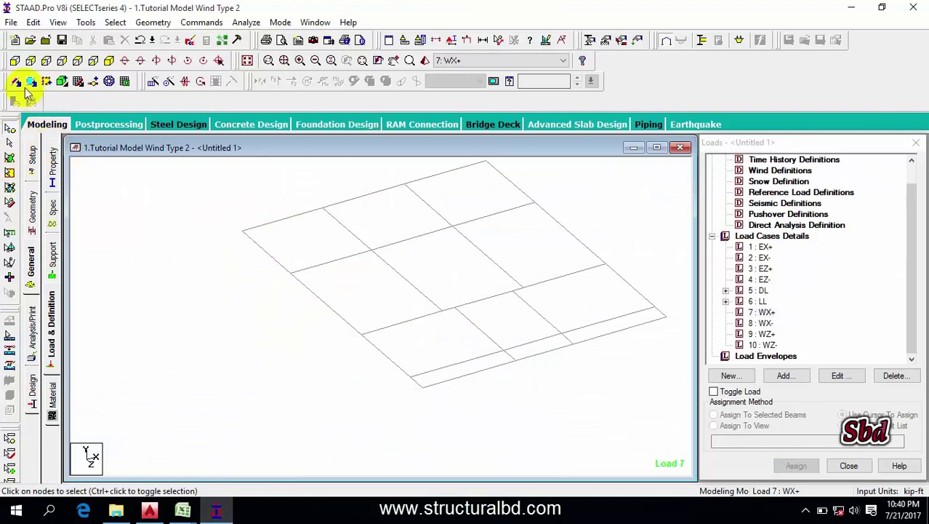
left_click(498, 40)
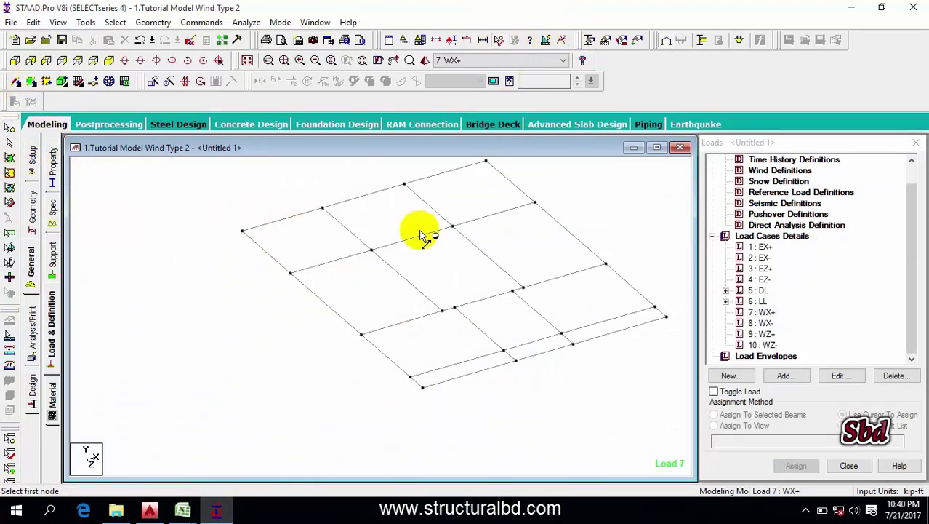
left_click(253, 247)
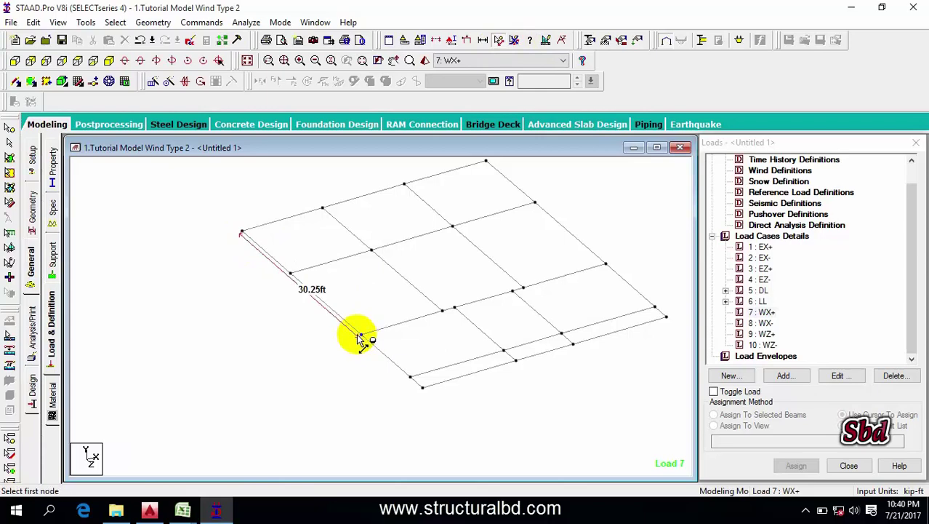
Step: Switch to the Wind Load workbook in Excel and calculate the second joint's load in X6 with =P6*30.25/2
left_click(183, 509)
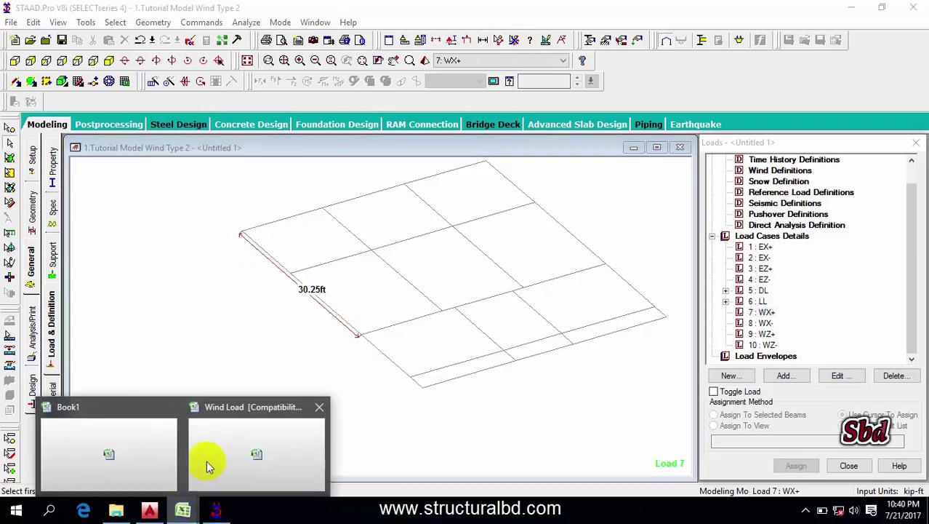
left_click(249, 441)
left_click(883, 232)
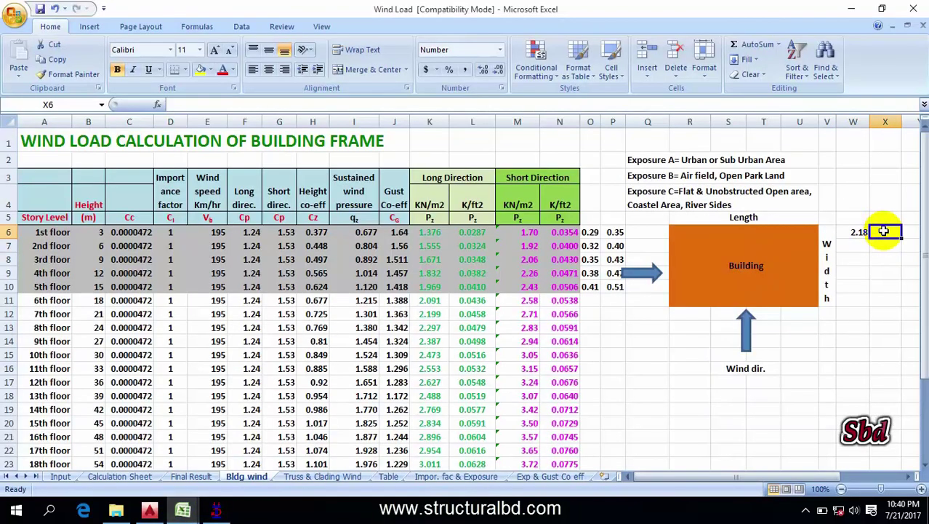
type("=")
left_click(615, 232)
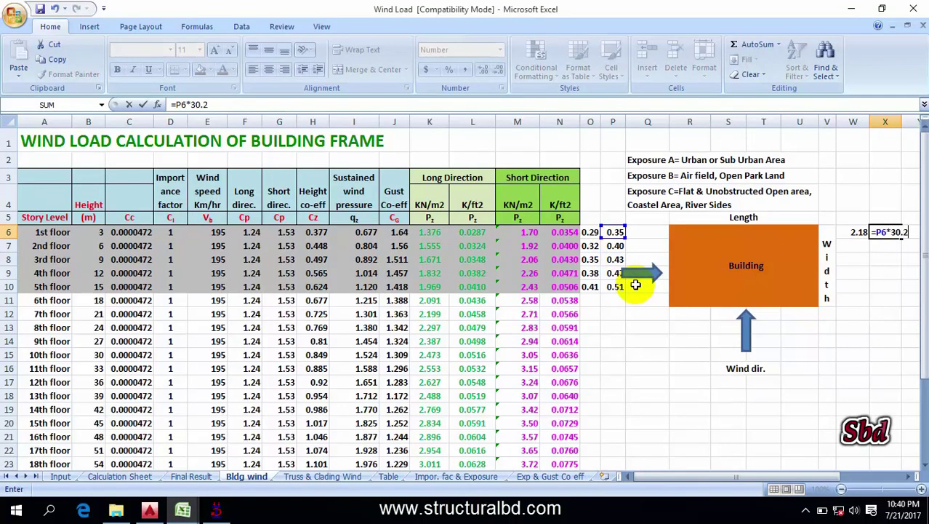
type("*30.25/2")
key("Return")
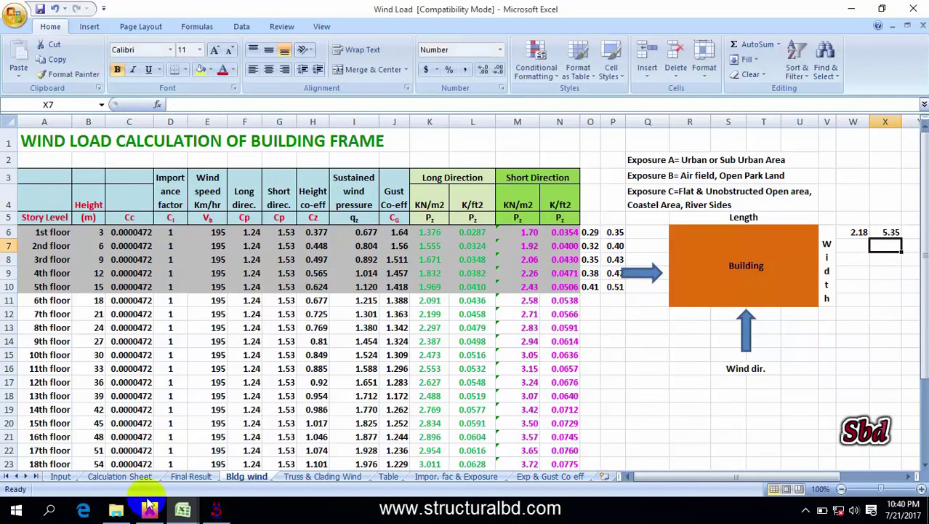
Step: Switch back to STAAD.Pro and add a nodal load with Fx 2.18 kip, taken from W6 in Excel, to load case 7: WX+
left_click(216, 511)
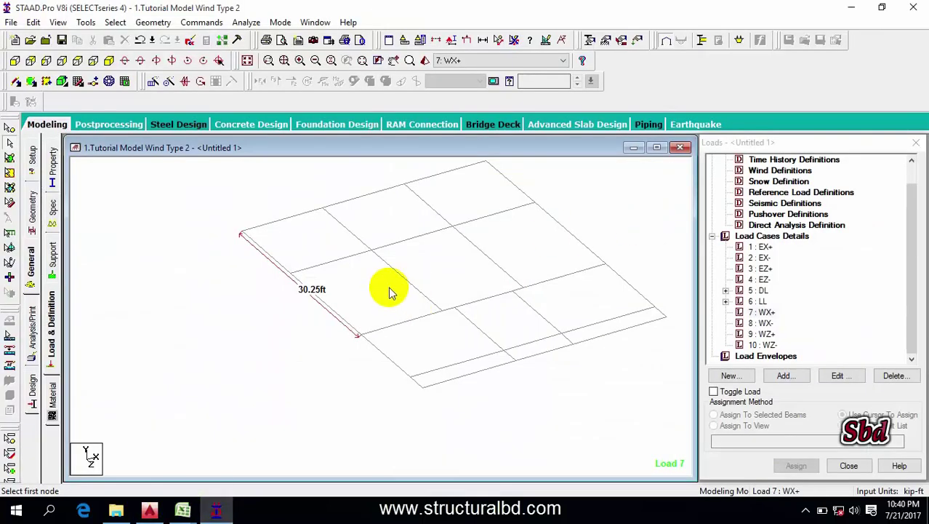
left_click(761, 312)
left_click(791, 377)
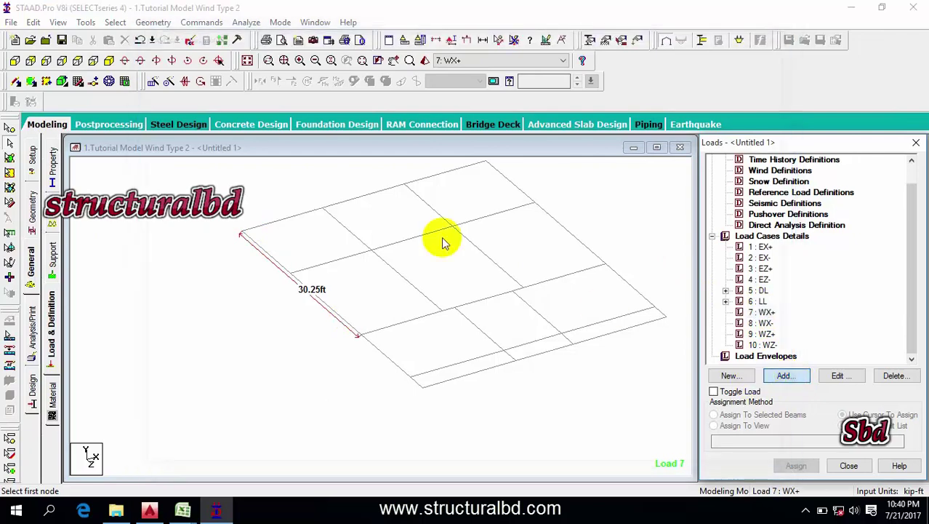
left_click_drag(294, 37, 409, 20)
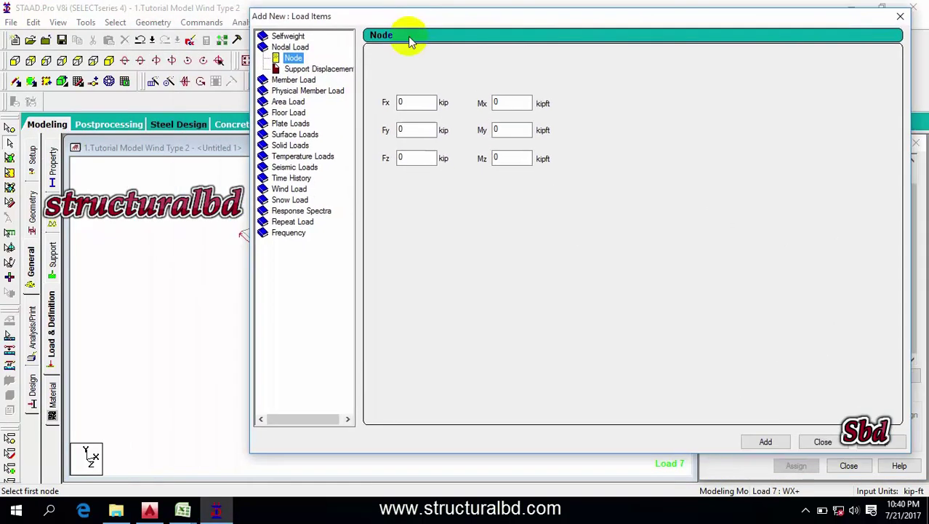
left_click_drag(417, 101, 365, 101)
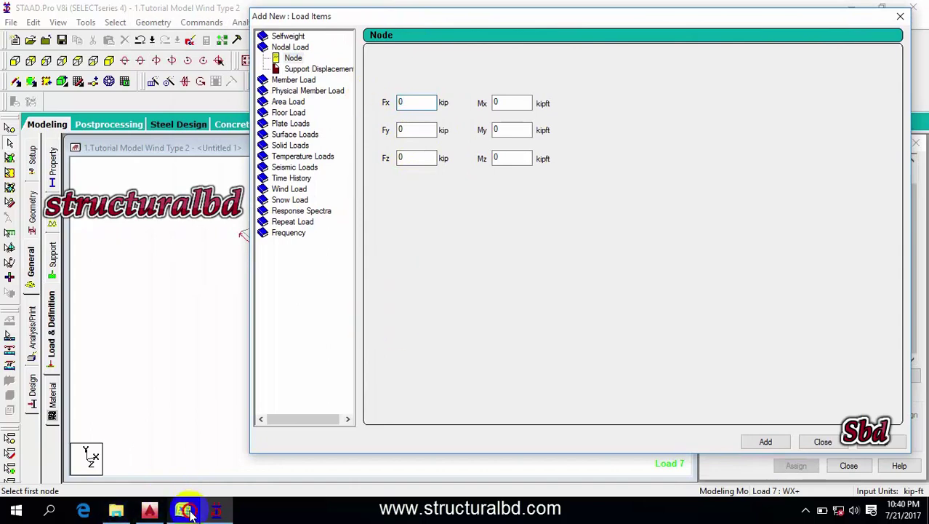
mouse_move(183, 511)
left_click(250, 442)
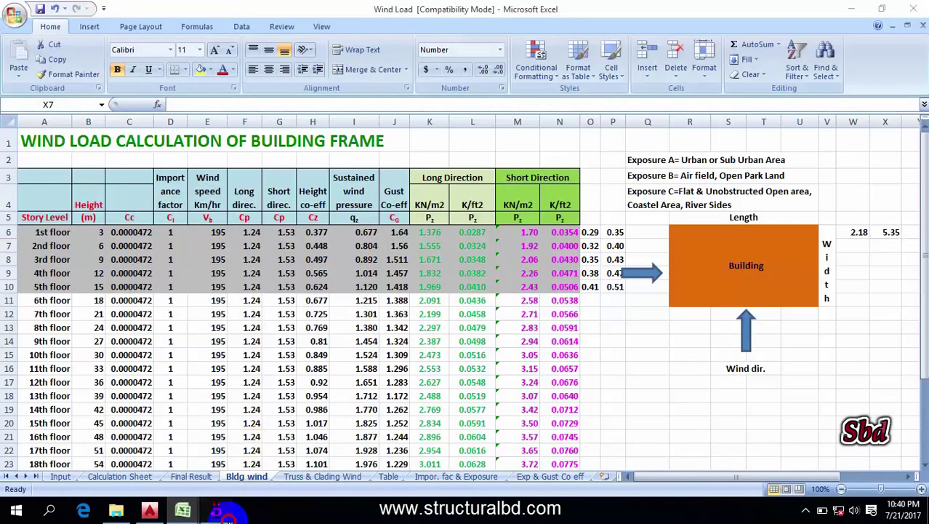
left_click(219, 511)
left_click(573, 267)
type("2.18")
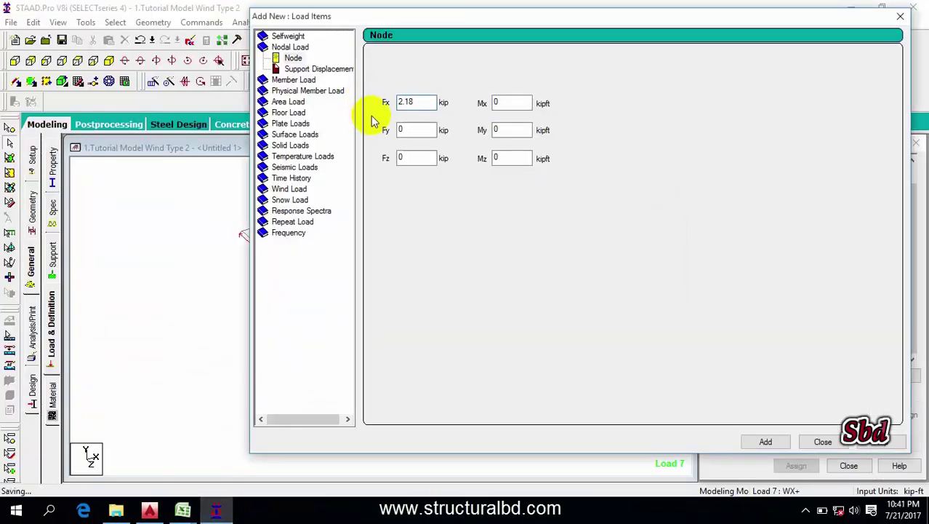
left_click(770, 441)
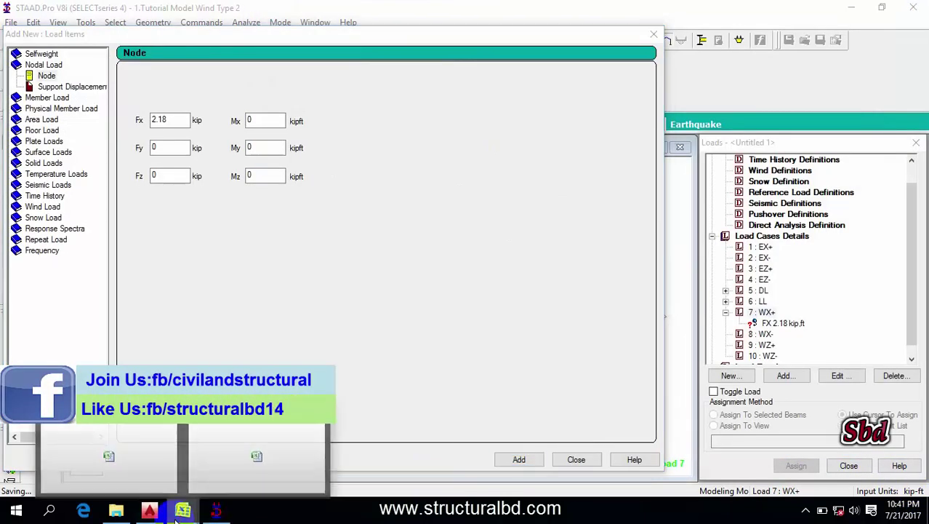
Step: Look up X6 in the Wind Load workbook and add a second nodal load with Fx 5.35 kip to load case 7: WX+ in STAAD.Pro
mouse_move(182, 511)
left_click(237, 443)
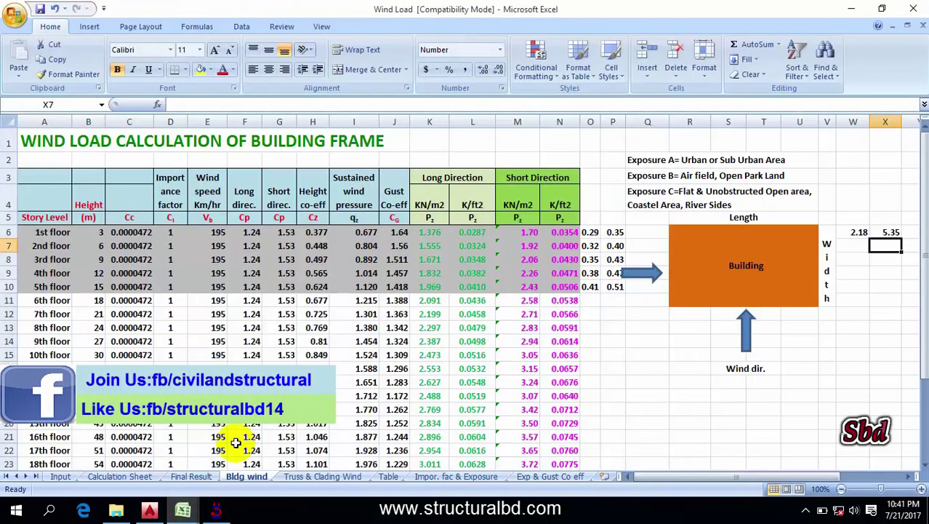
left_click(216, 511)
type("5")
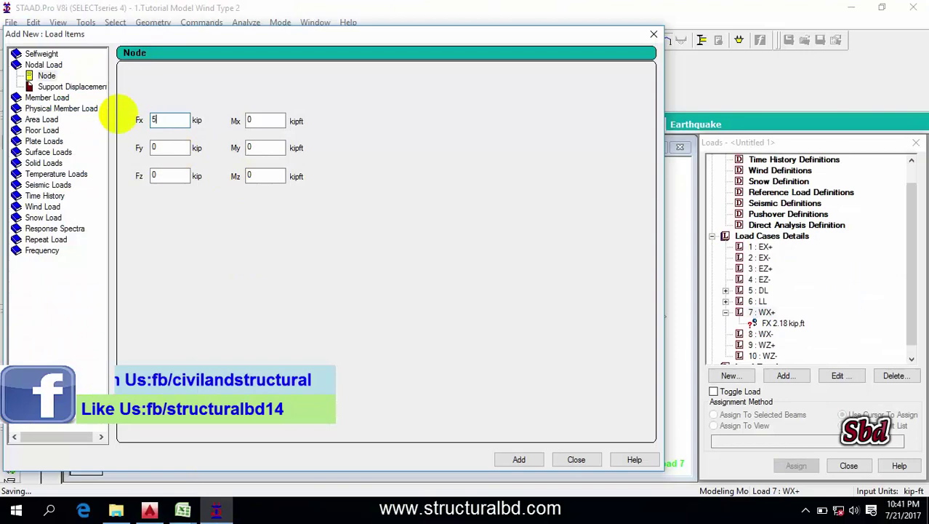
type(".35")
key("Return")
left_click_drag(294, 35, 349, 29)
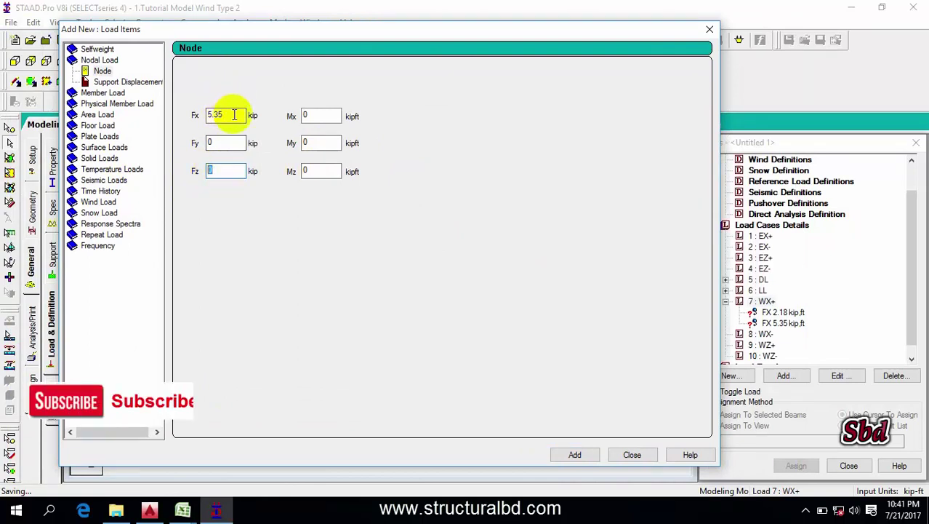
left_click_drag(235, 118, 190, 117)
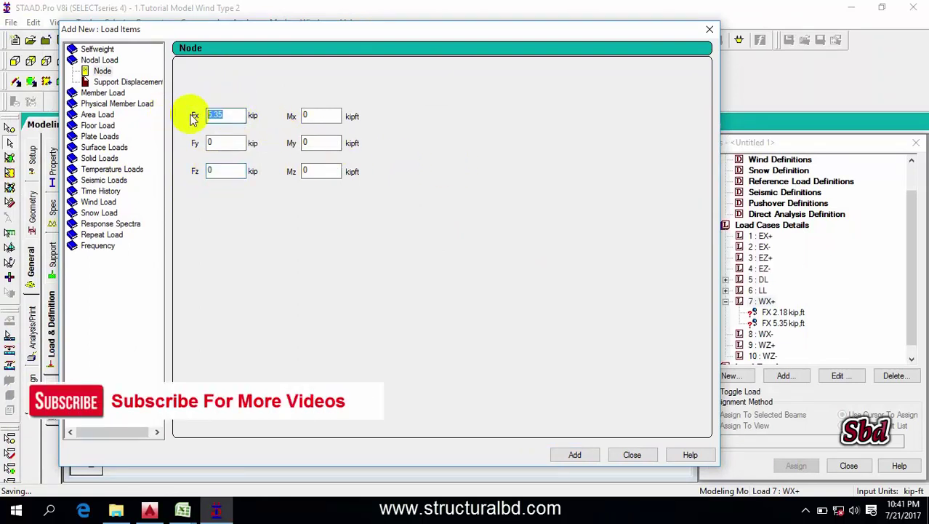
left_click_drag(234, 166, 166, 175)
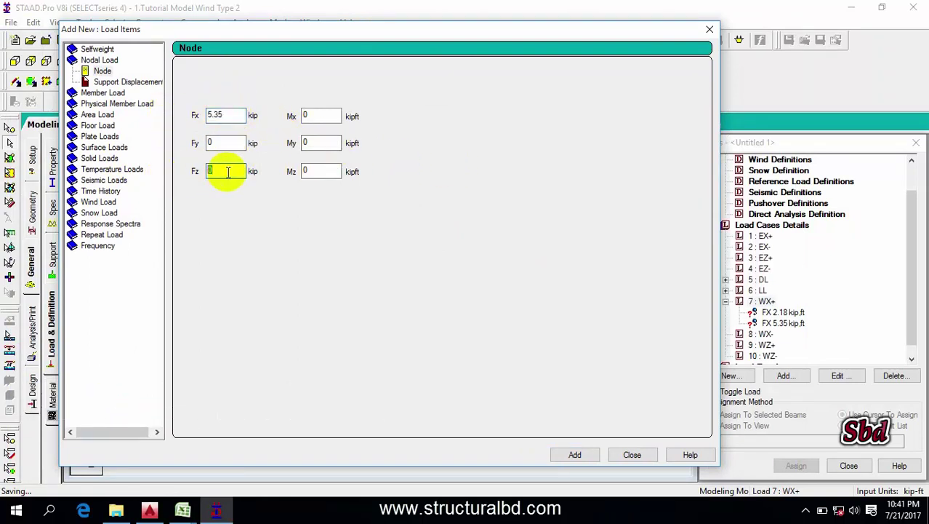
left_click(630, 453)
Step: Assign the FX 2.18 nodal load to the far corner node of the floor's negative-X edge
left_click(782, 313)
left_click(784, 323)
left_click(646, 211)
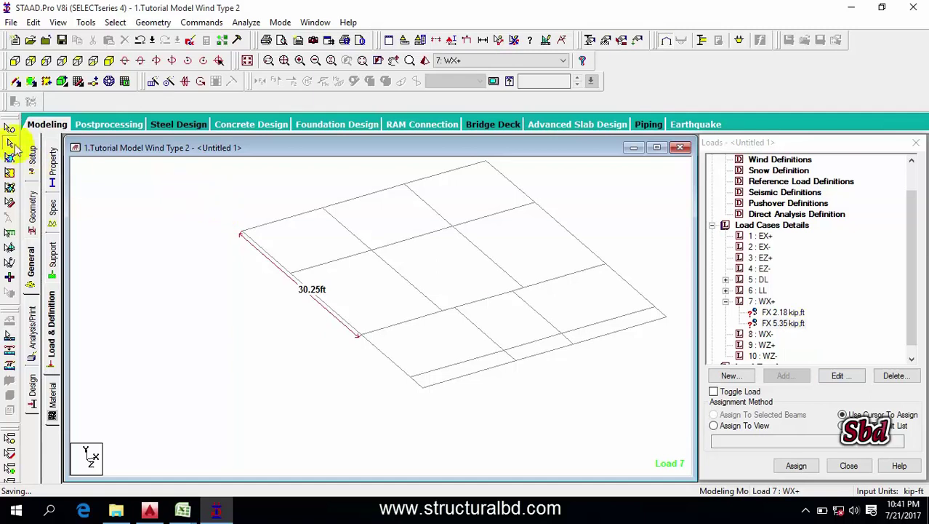
left_click(241, 233)
left_click(781, 312)
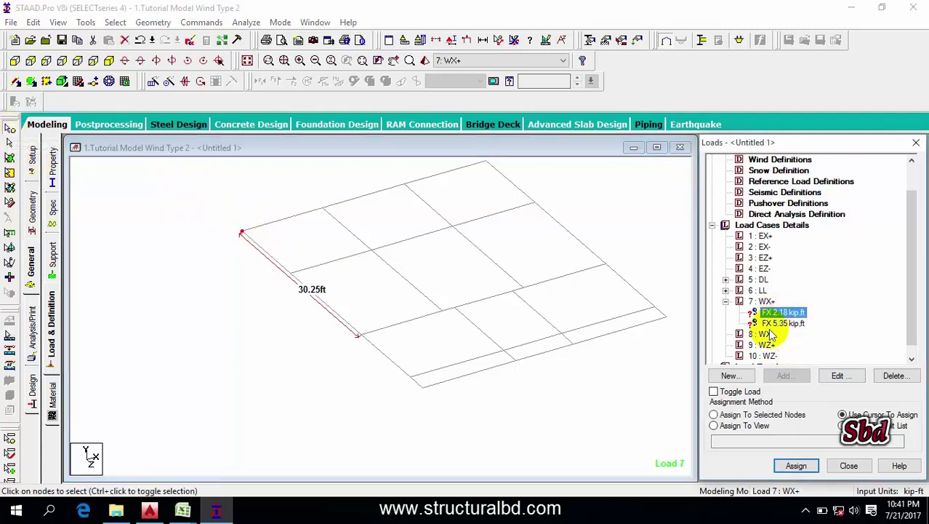
left_click(752, 415)
left_click(796, 466)
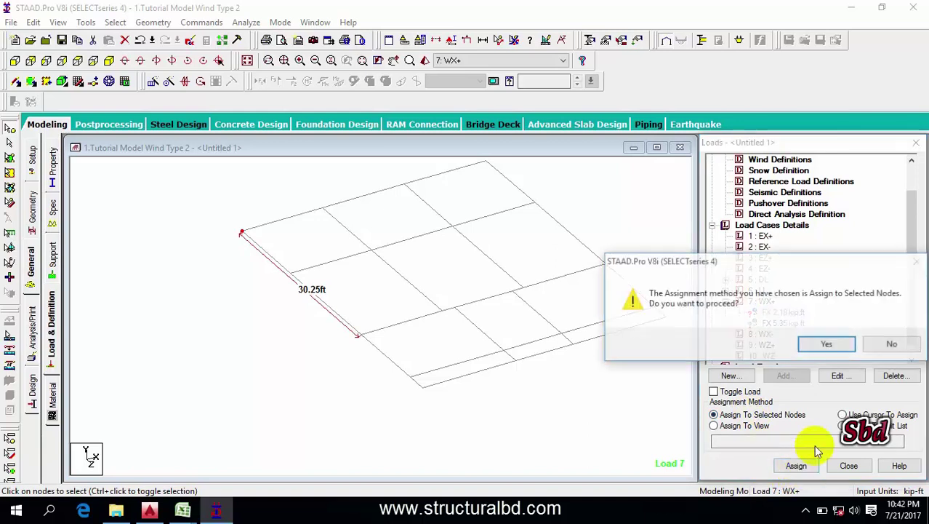
left_click(825, 341)
left_click(241, 233)
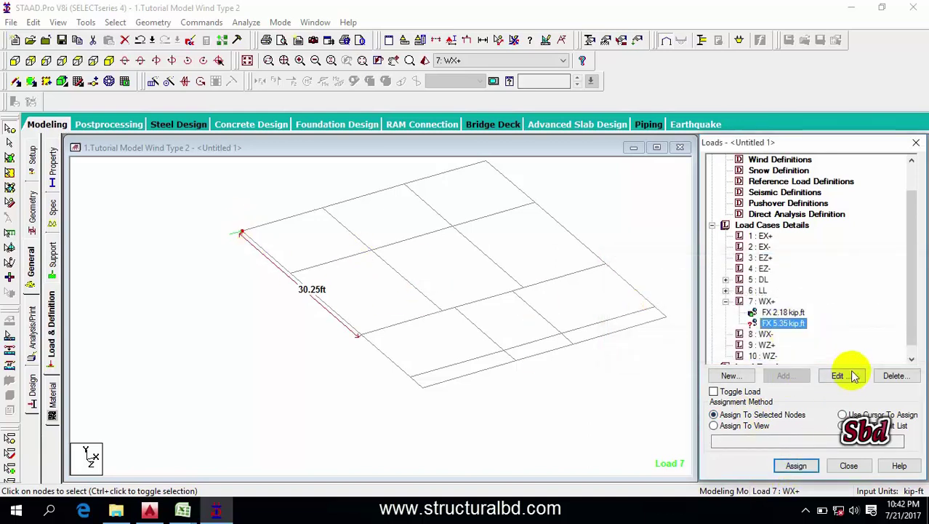
Step: Assign the FX 5.35 nodal load to the second node along the floor's negative-X edge
left_click(287, 267)
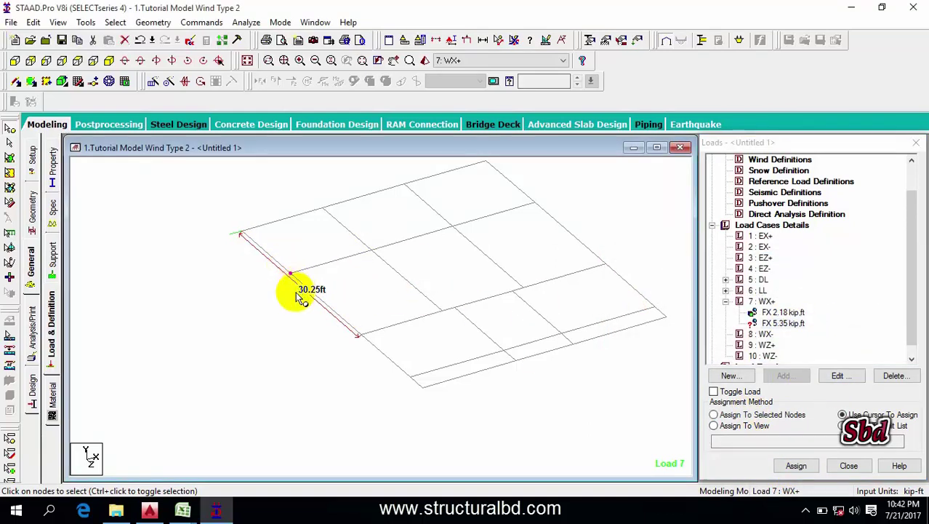
left_click(720, 415)
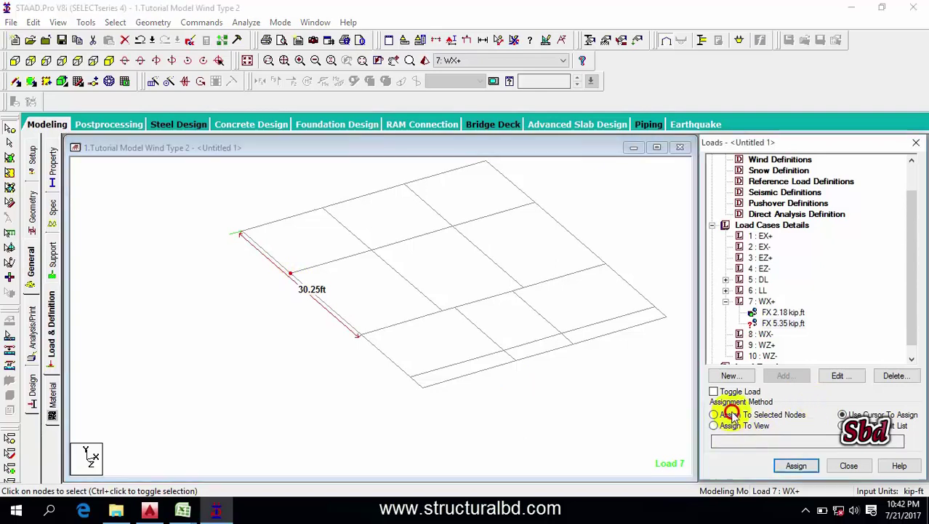
left_click(796, 466)
left_click(827, 343)
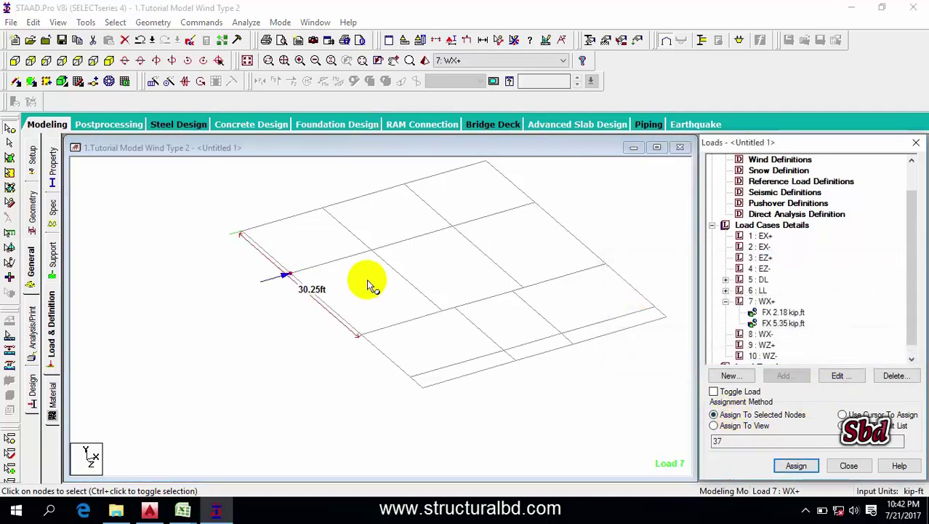
Step: Examine the remaining nodes on the floor's negative-X edge and the nodes on its positive-X edge that need wind joint loads
left_click(359, 329)
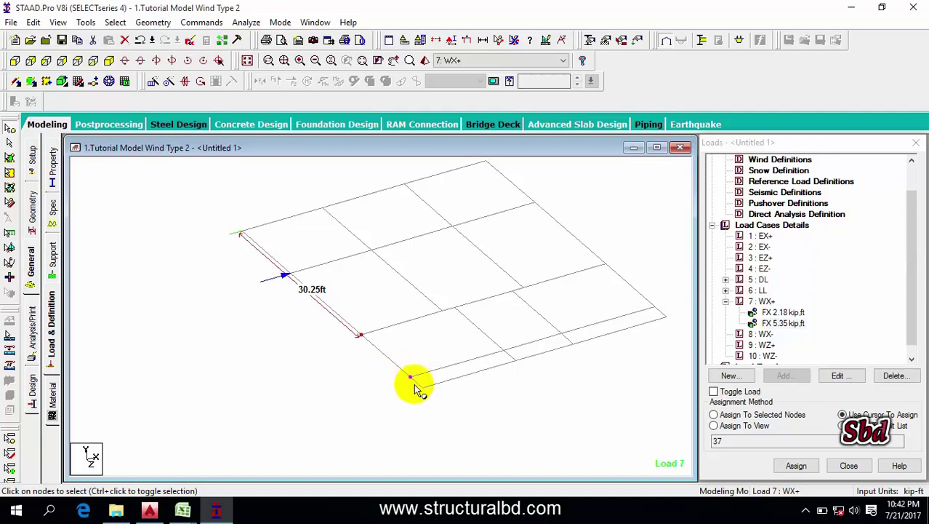
left_click(564, 192)
middle_click_drag(529, 179, 493, 235)
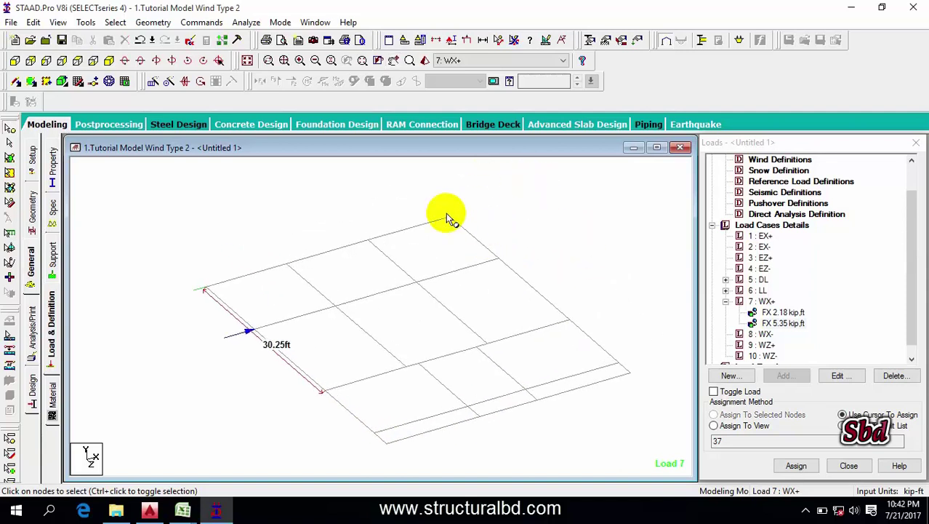
left_click(568, 319)
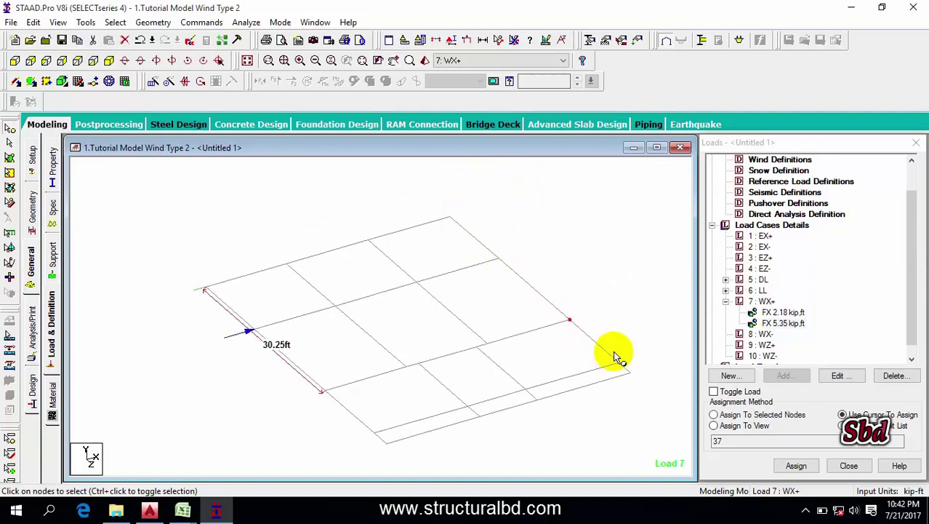
left_click(619, 362)
left_click(541, 224)
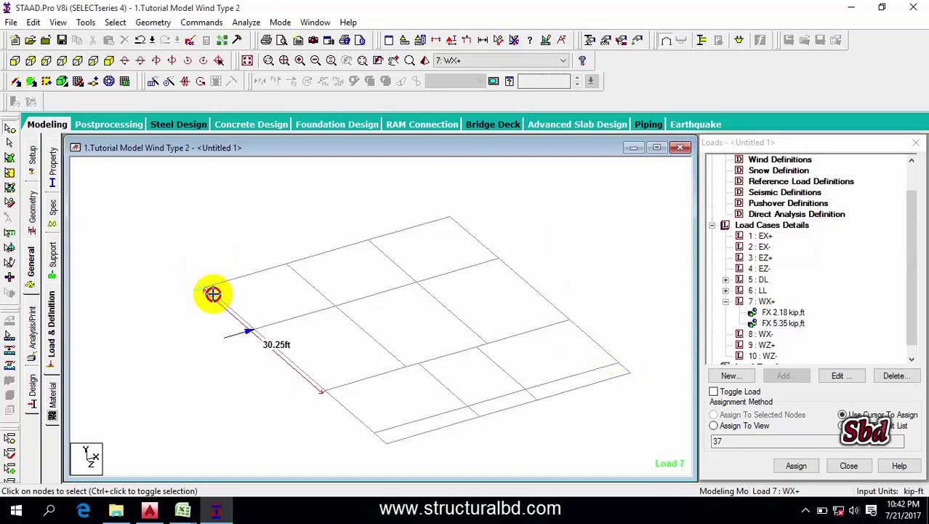
Step: Examine the nodes along the floor's two Z-facing edges that need joint loads for the WZ+ and WZ- cases
left_click(207, 289)
left_click_drag(367, 227, 411, 256)
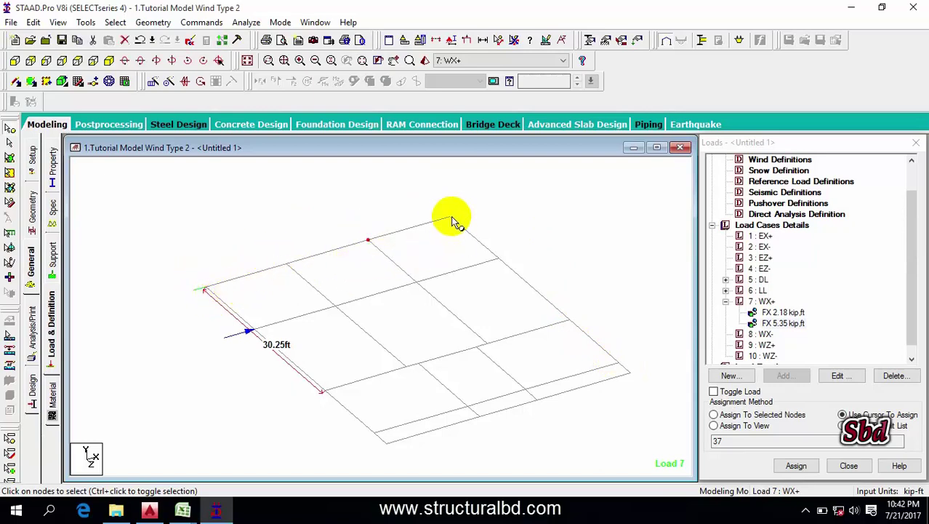
left_click(451, 216)
middle_click_drag(419, 414, 375, 343)
scroll(319, 397, "up", 1)
left_click(345, 381)
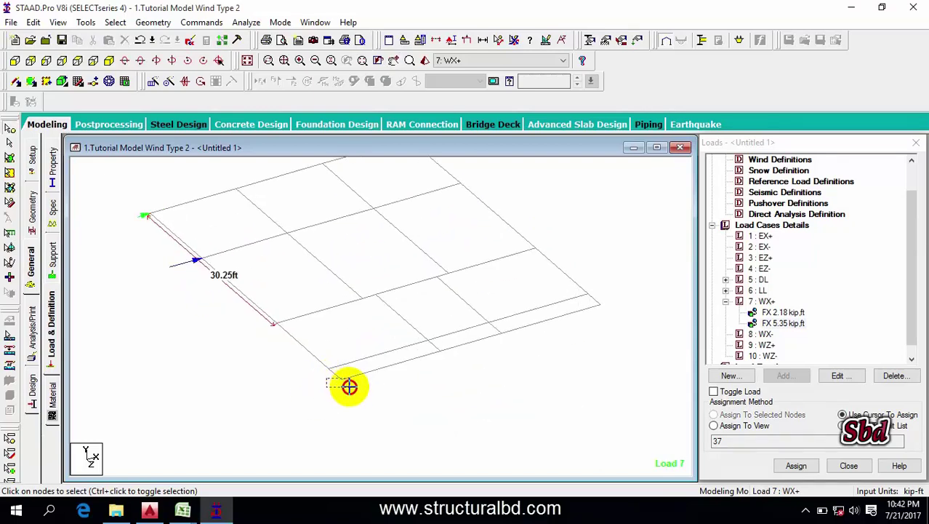
left_click(442, 351)
left_click(500, 333)
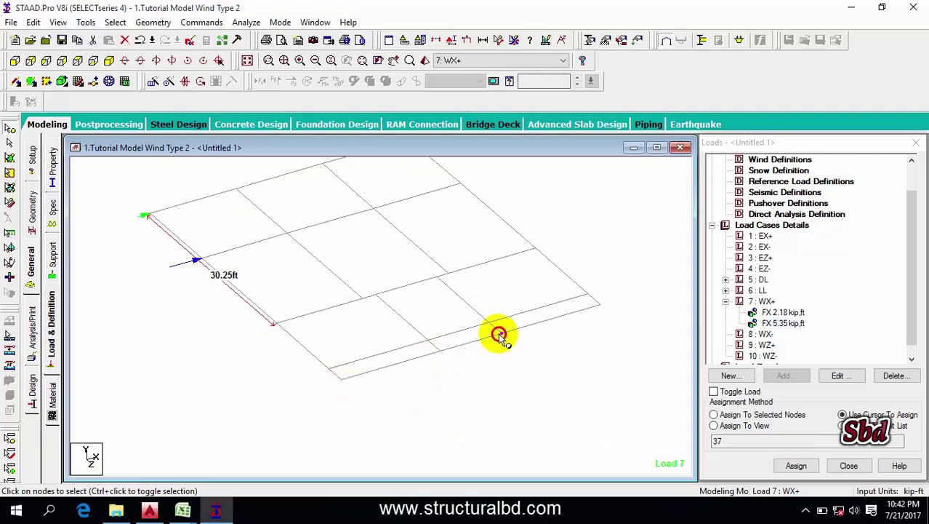
left_click(599, 304)
left_click(559, 392)
scroll(542, 356, "down", 2)
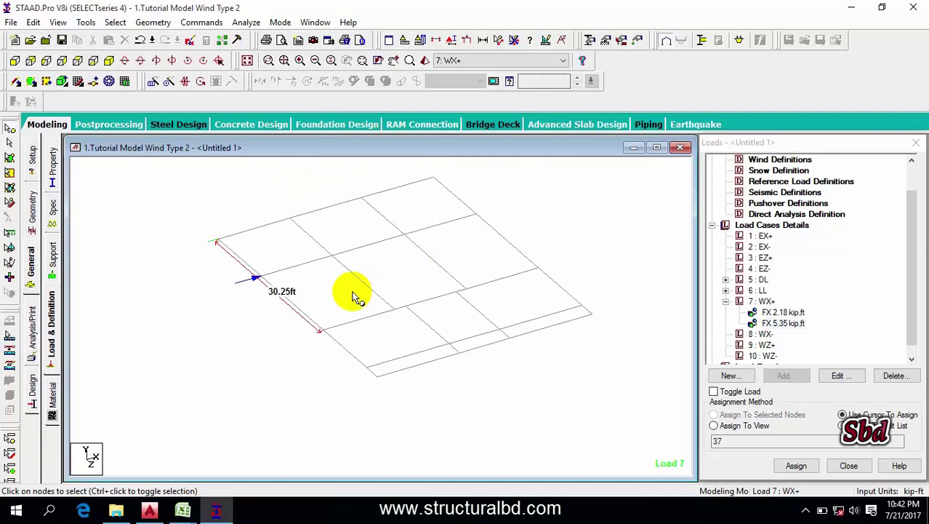
scroll(386, 307, "down", 1)
scroll(305, 268, "down", 1)
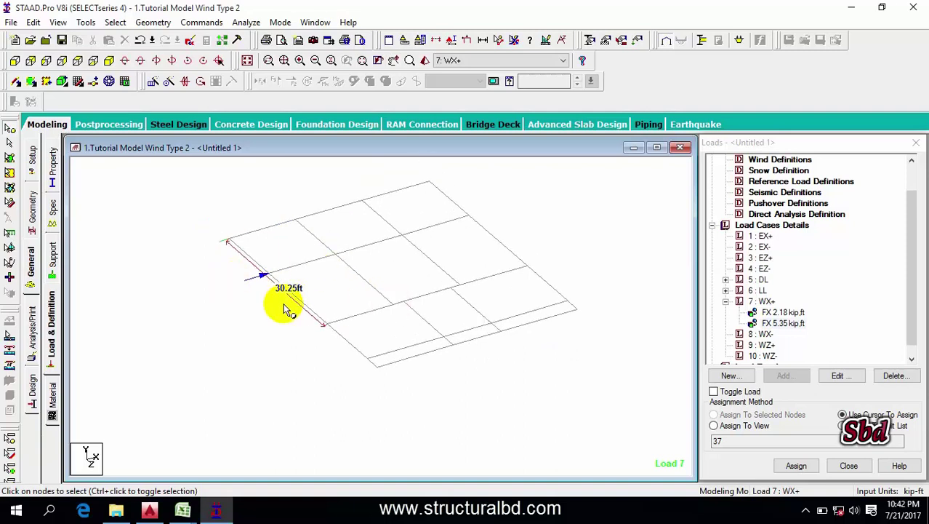
middle_click_drag(398, 286, 365, 275)
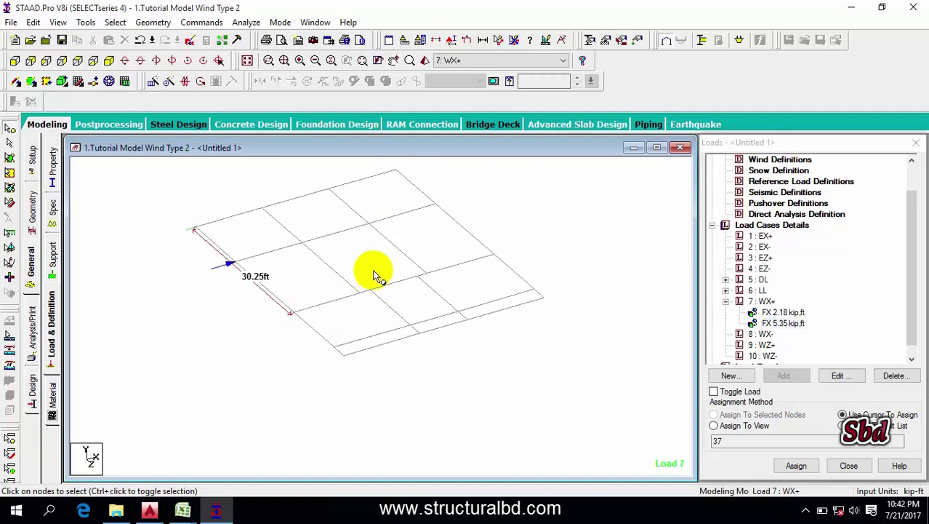
middle_click_drag(318, 274, 361, 295)
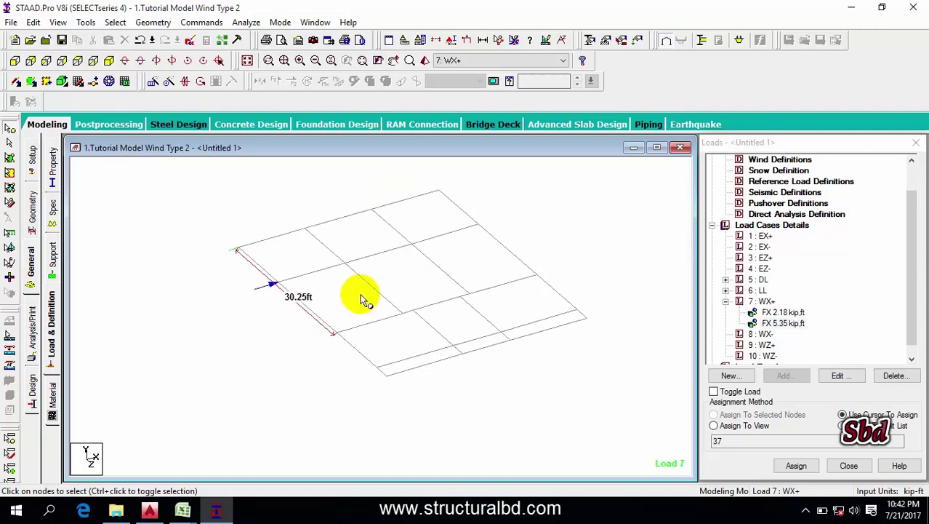